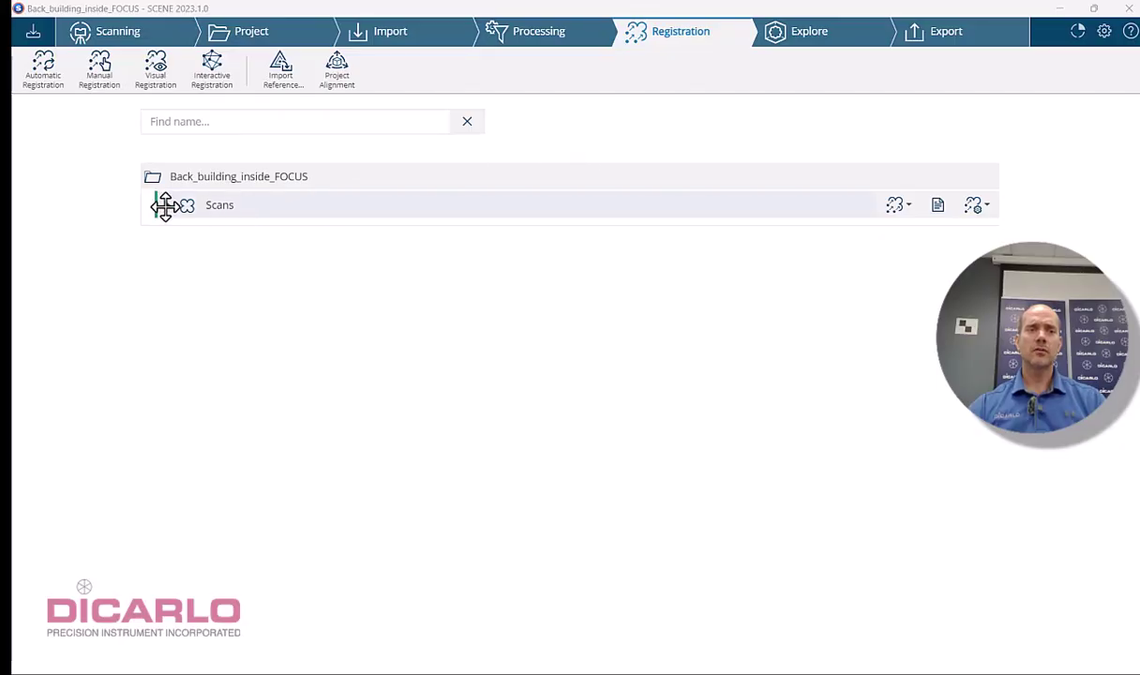
- Expand the Scans cluster and review the scan results and scan point errors in its ScanManager
{"action": "left_click", "coordinate": [166, 205]}
{"action": "left_click", "coordinate": [180, 263]}
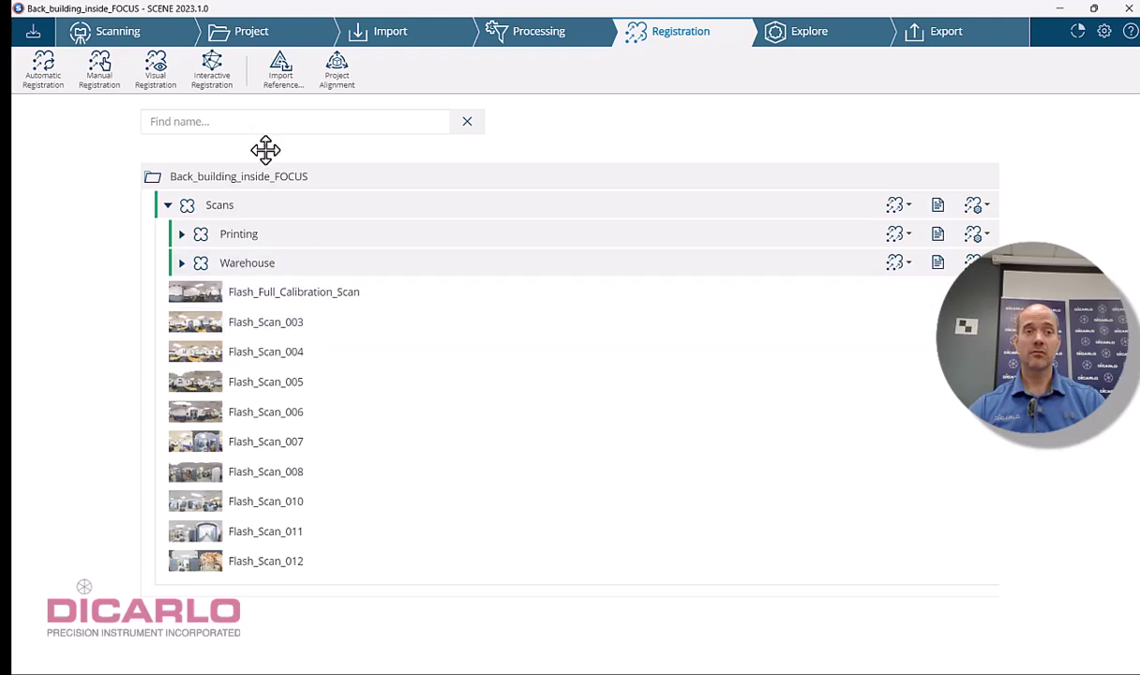
{"action": "left_click", "coordinate": [830, 38]}
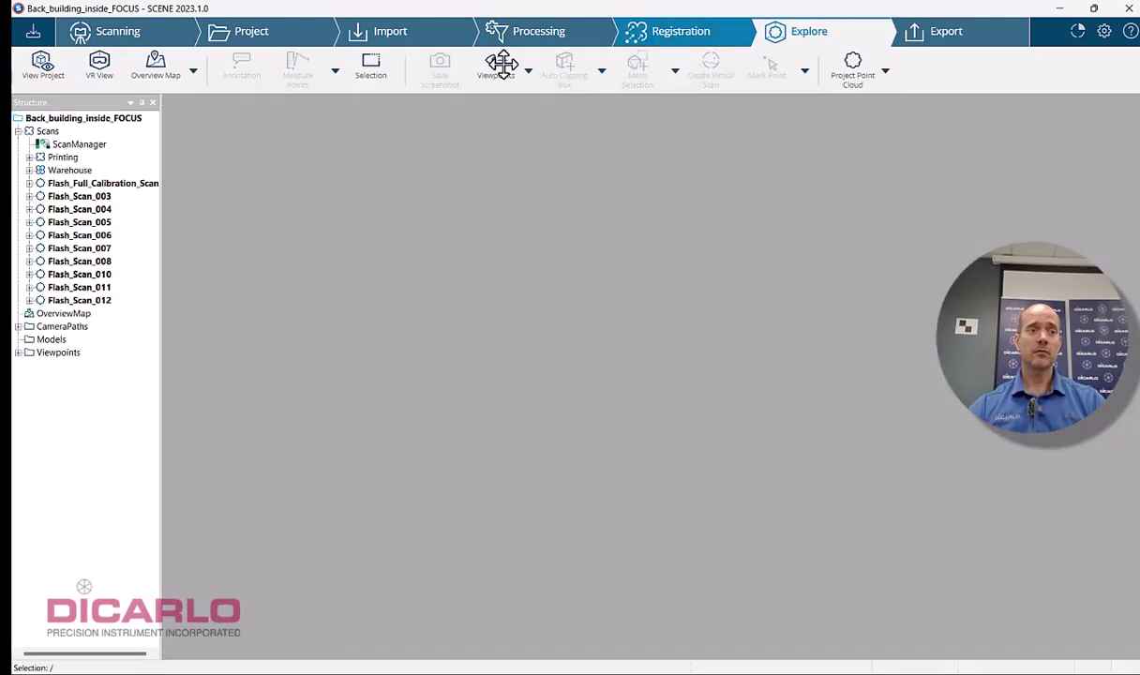
{"action": "double_click", "coordinate": [73, 145]}
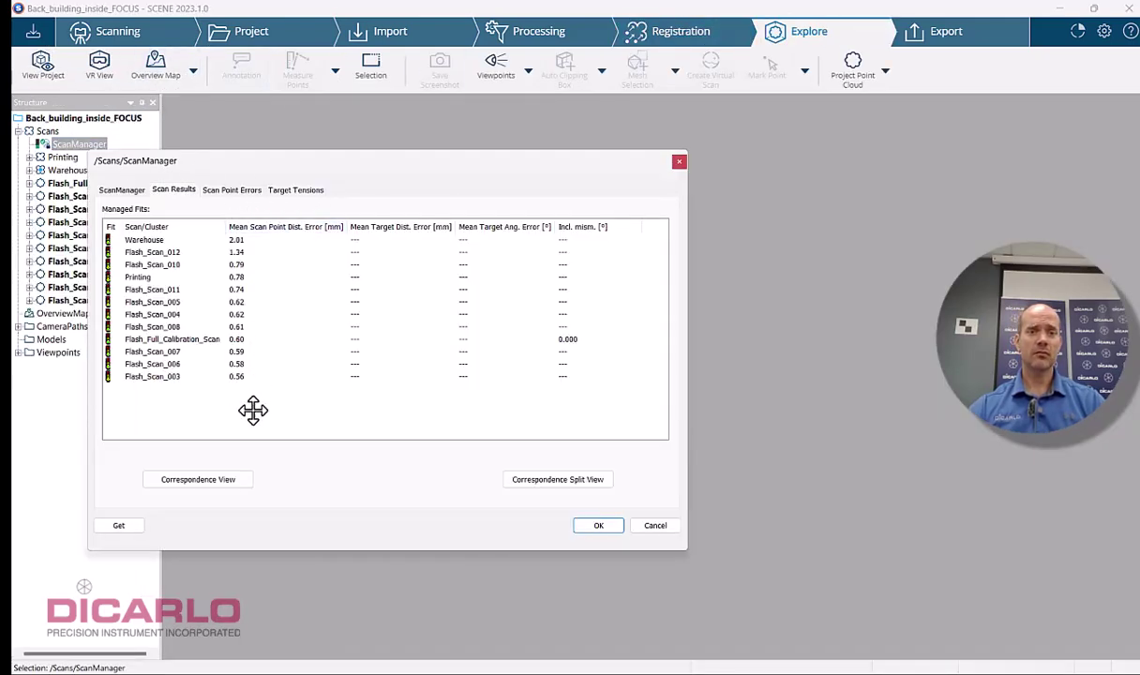
{"action": "left_click", "coordinate": [221, 190]}
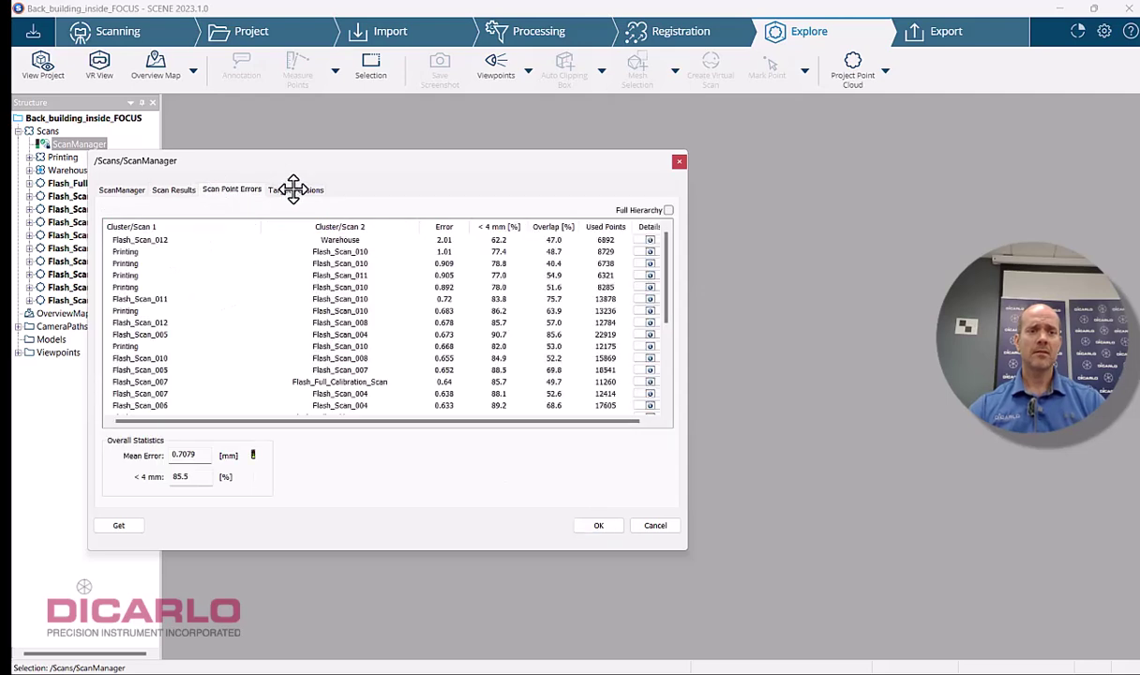
{"action": "left_click", "coordinate": [593, 525]}
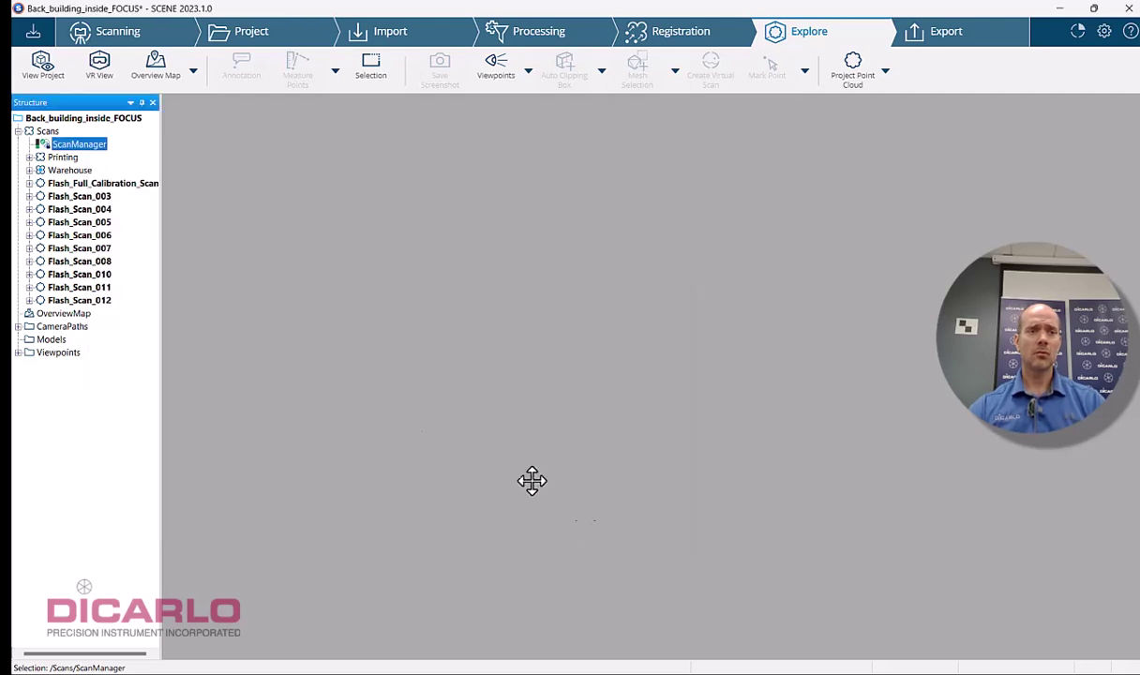
- Review the scan results in the Printing cluster's ScanManager
{"action": "left_click", "coordinate": [29, 157]}
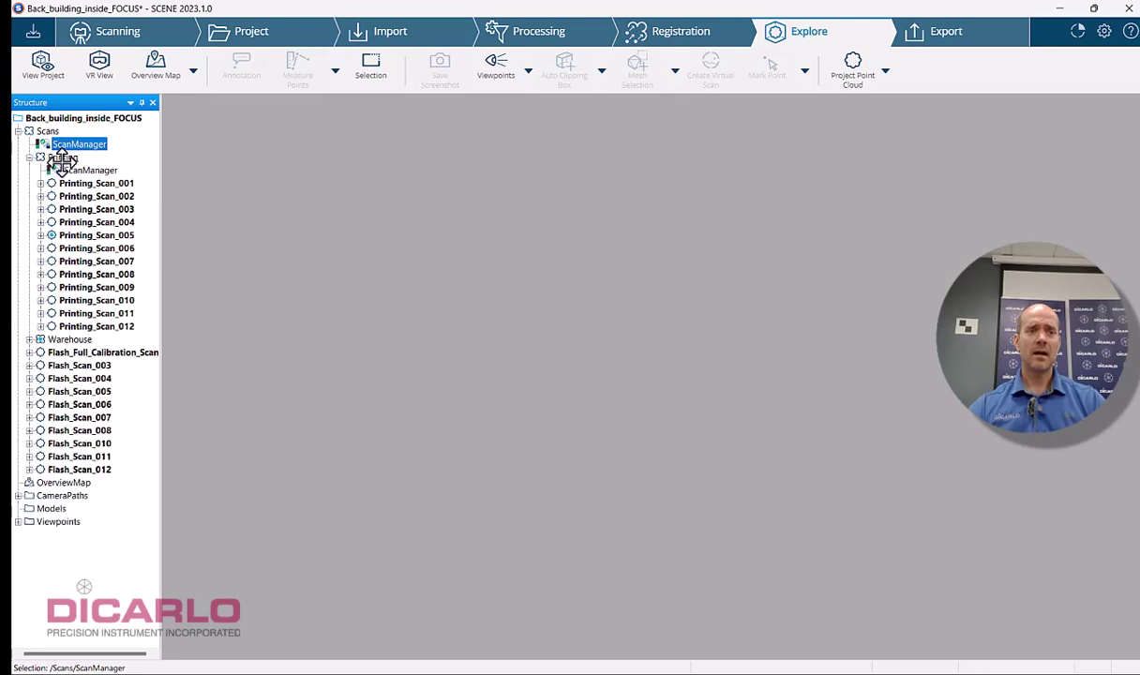
{"action": "double_click", "coordinate": [87, 170]}
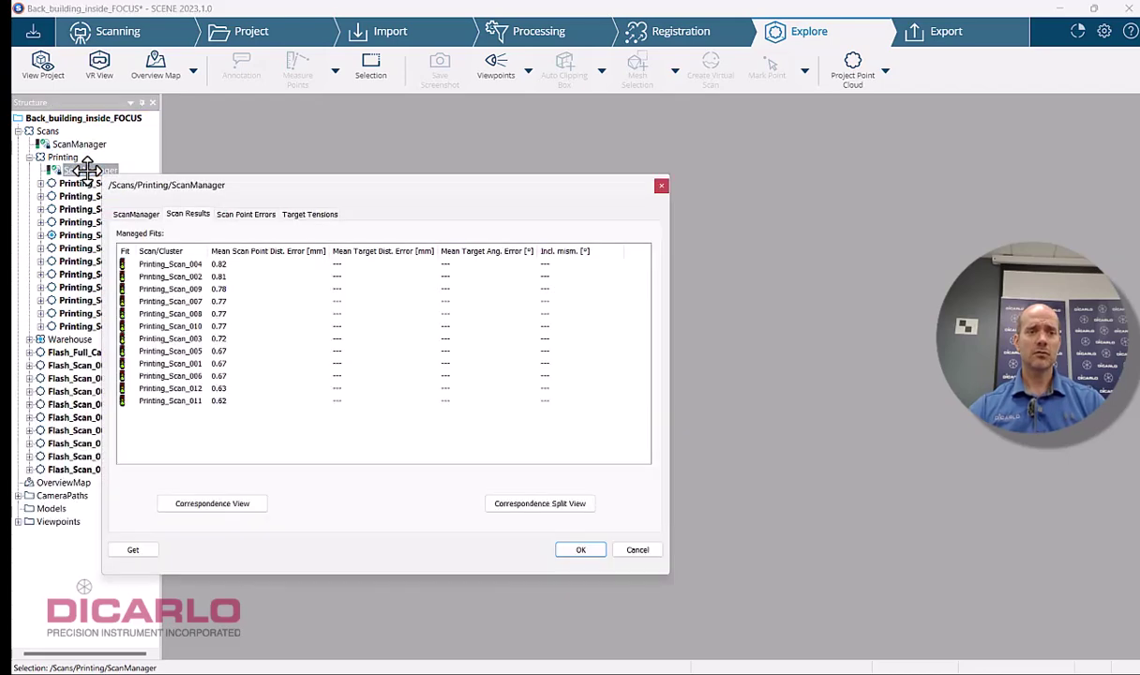
{"action": "left_click", "coordinate": [575, 550]}
- Review the scan results in the Warehouse cluster's ScanManager, and collapse both subclusters
{"action": "left_click", "coordinate": [30, 339]}
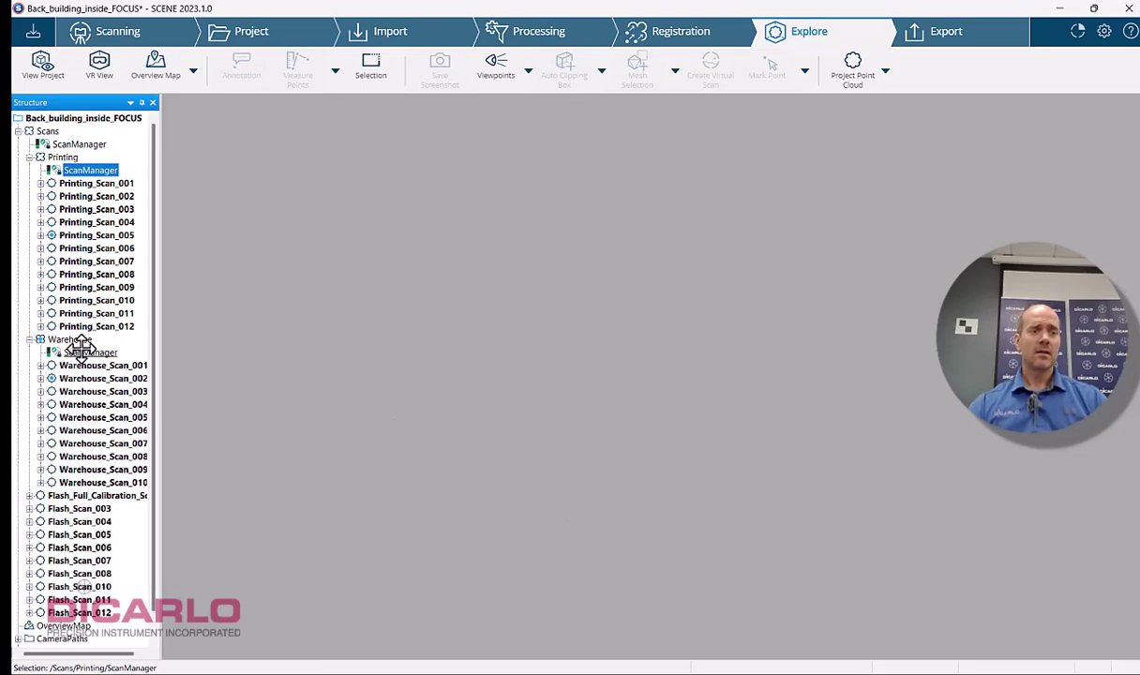
{"action": "double_click", "coordinate": [84, 352]}
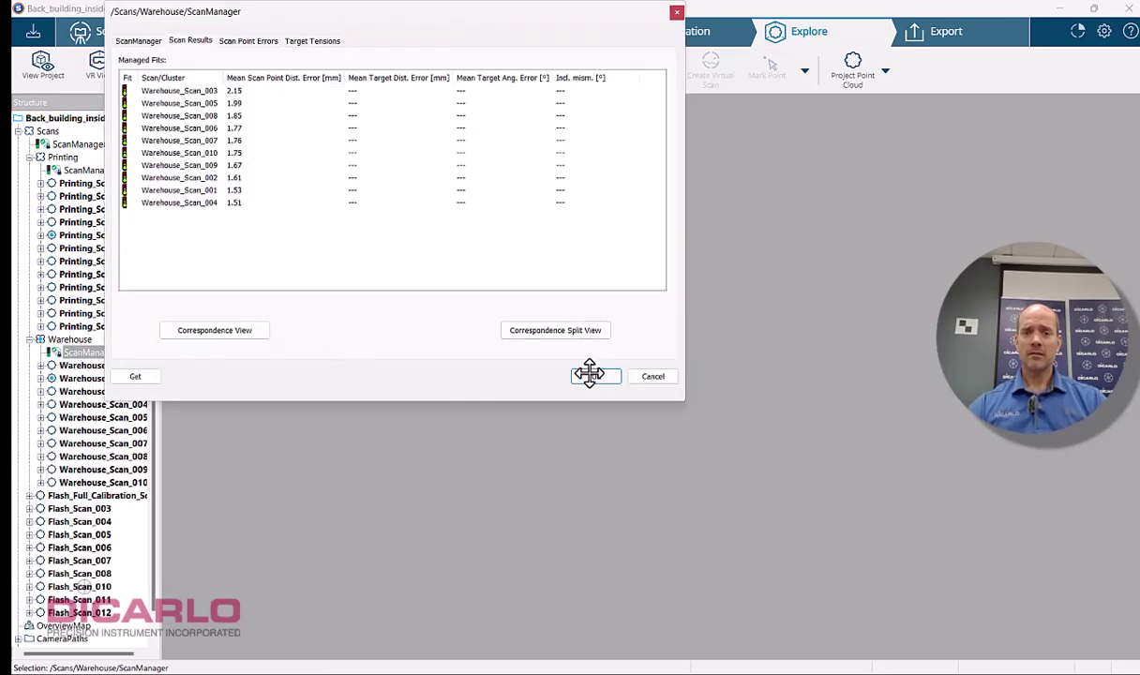
{"action": "left_click", "coordinate": [594, 376]}
{"action": "left_click", "coordinate": [29, 157]}
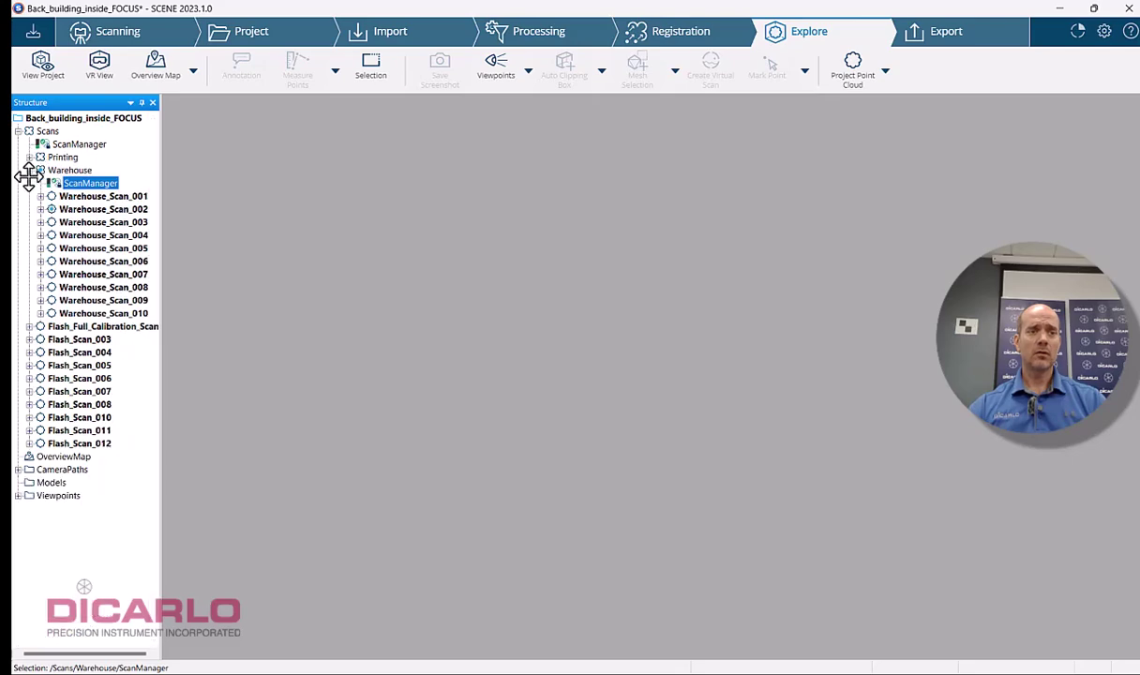
{"action": "left_click", "coordinate": [29, 171]}
- Start Interactive Registration and open a registration view of the whole Scans cluster
{"action": "left_click", "coordinate": [686, 30]}
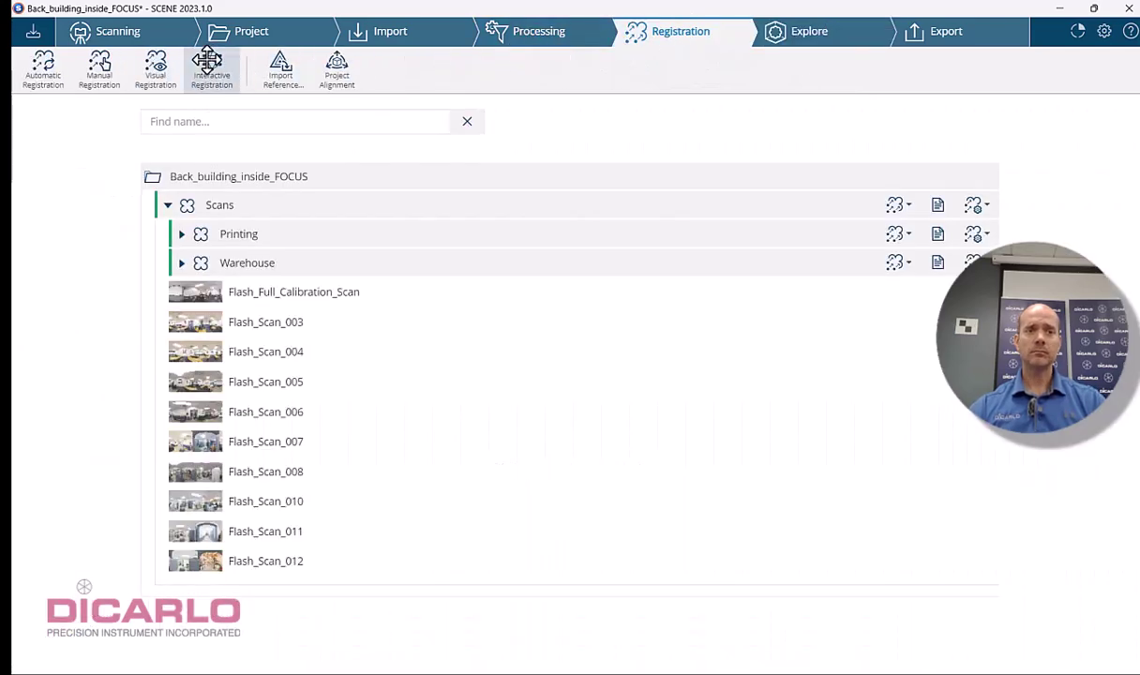
{"action": "left_click", "coordinate": [207, 63]}
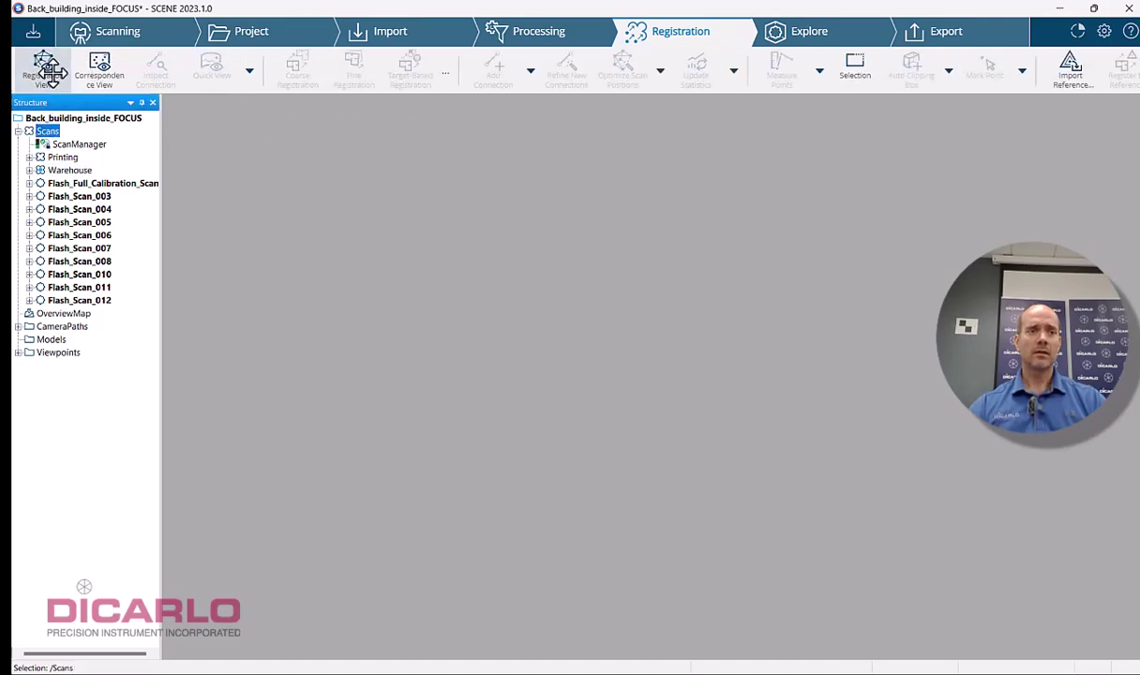
{"action": "left_click", "coordinate": [47, 71]}
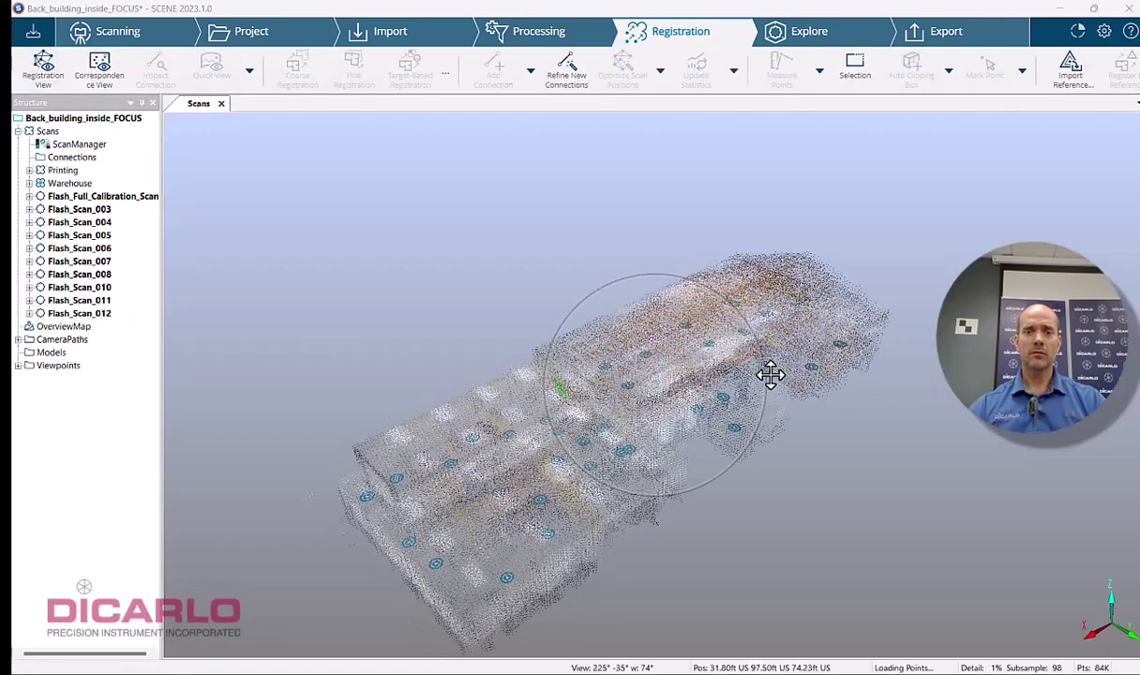
{"action": "left_click_drag", "start_coordinate": [771, 375], "coordinate": [1099, 433]}
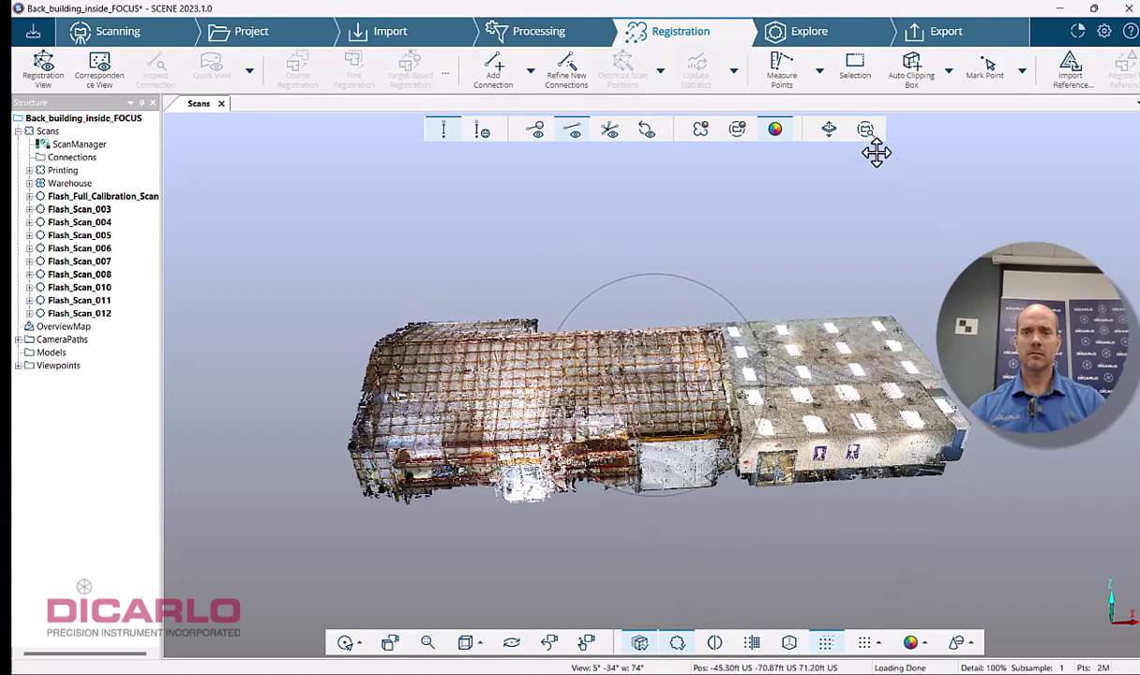
- Cut the point cloud to a horizontal slice with a clipping box and hide the box outline
{"action": "left_click", "coordinate": [827, 127]}
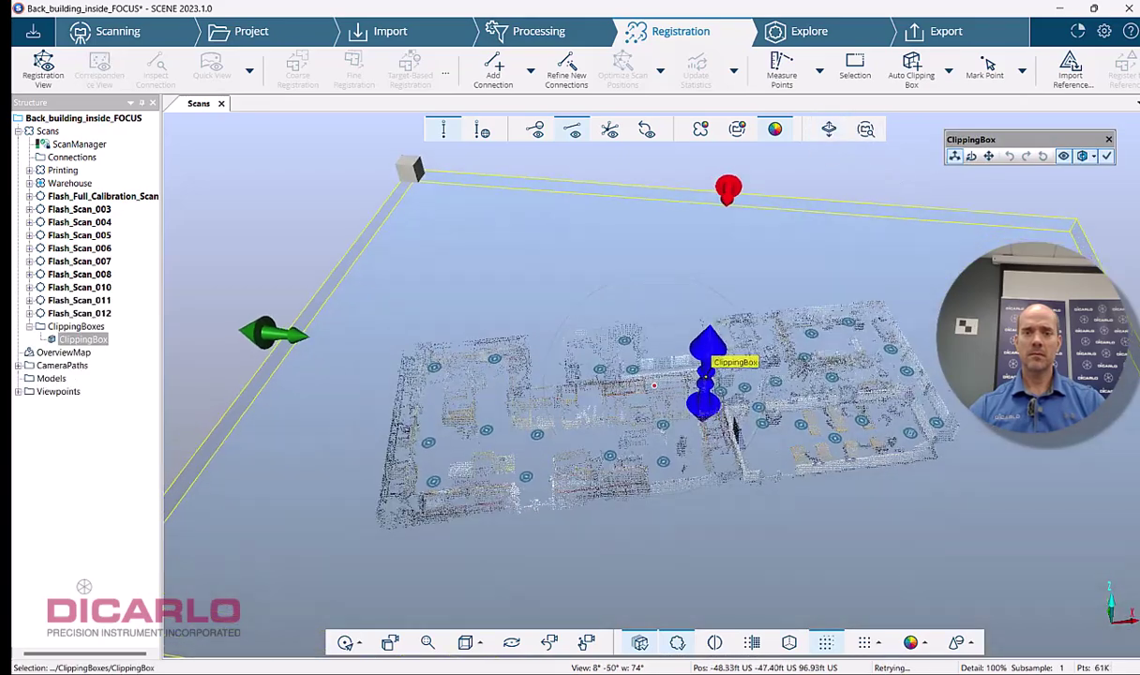
{"action": "left_click_drag", "start_coordinate": [874, 308], "coordinate": [853, 331]}
{"action": "left_click", "coordinate": [1063, 156]}
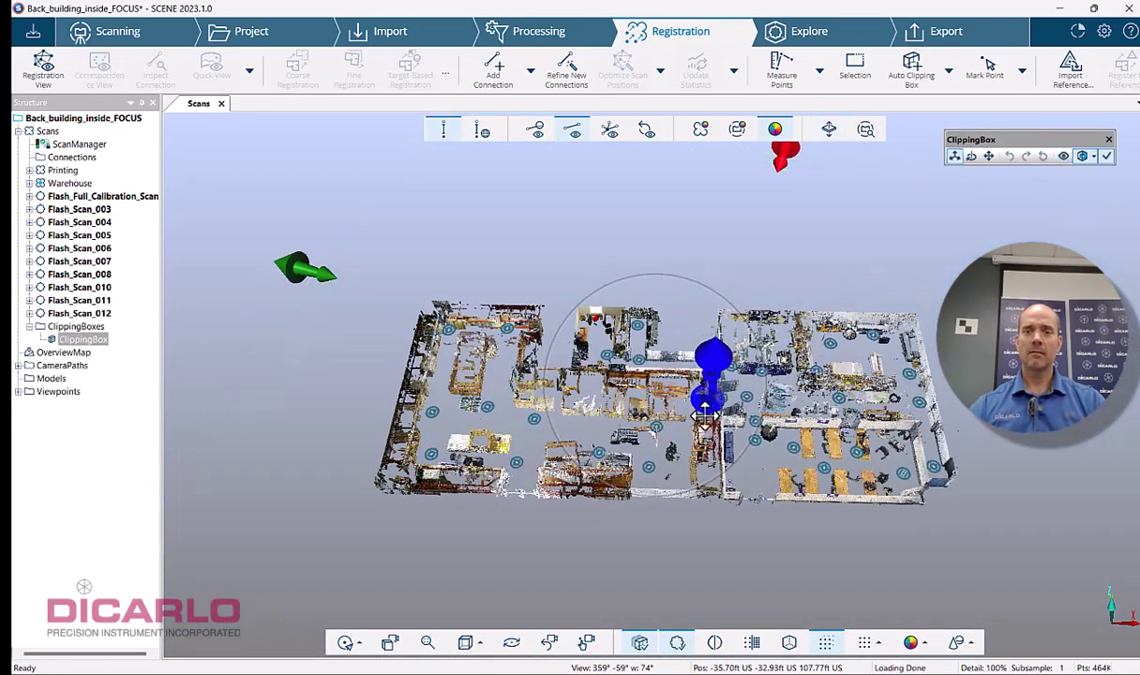
{"action": "scroll", "coordinate": [713, 416], "scroll_direction": "up", "scroll_amount": 3}
{"action": "left_click", "coordinate": [803, 409]}
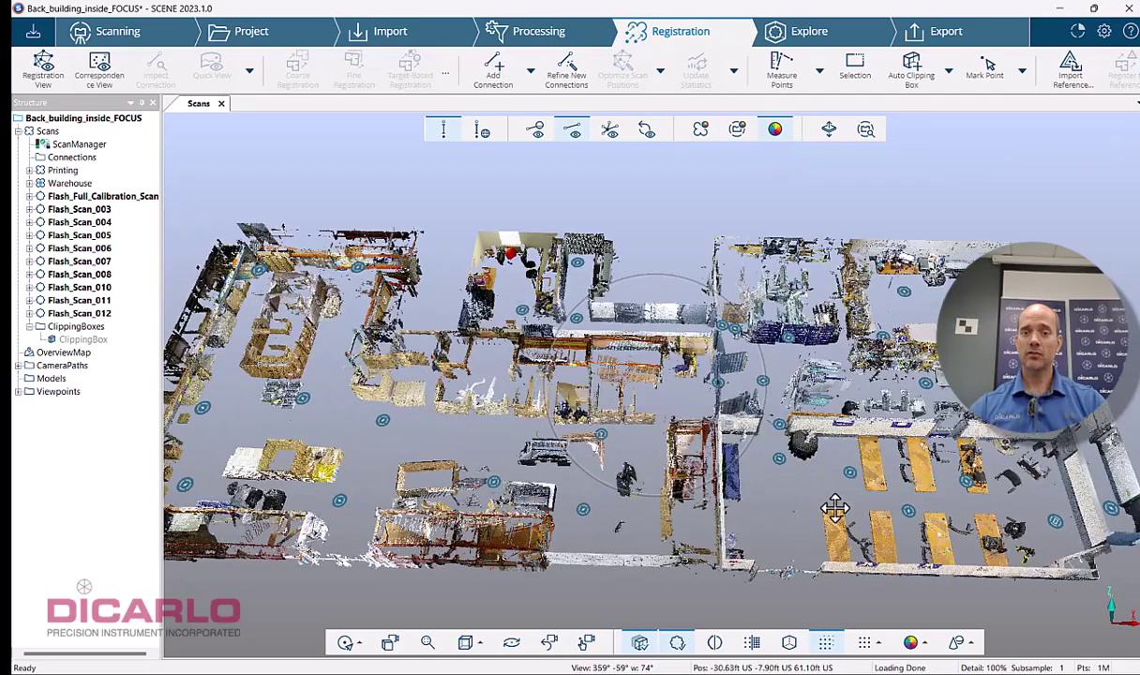
- Highlight all scans of the Scans cluster, clear the selection, and inspect the sliced floor layout
{"action": "left_click", "coordinate": [44, 131]}
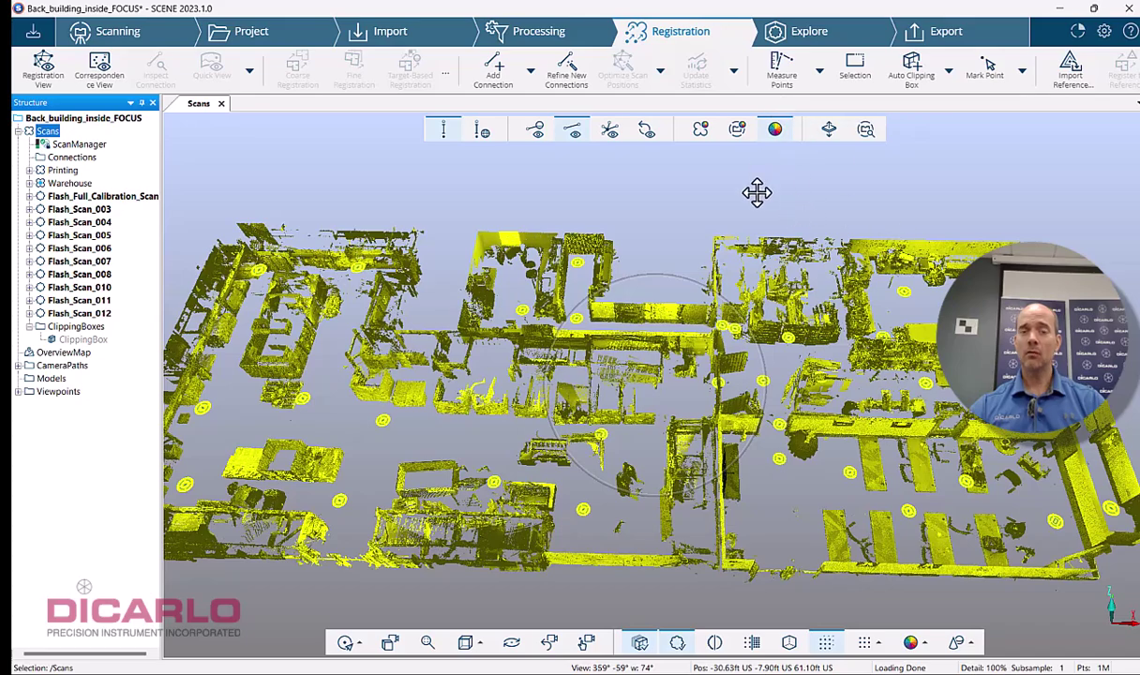
{"action": "left_click", "coordinate": [766, 301]}
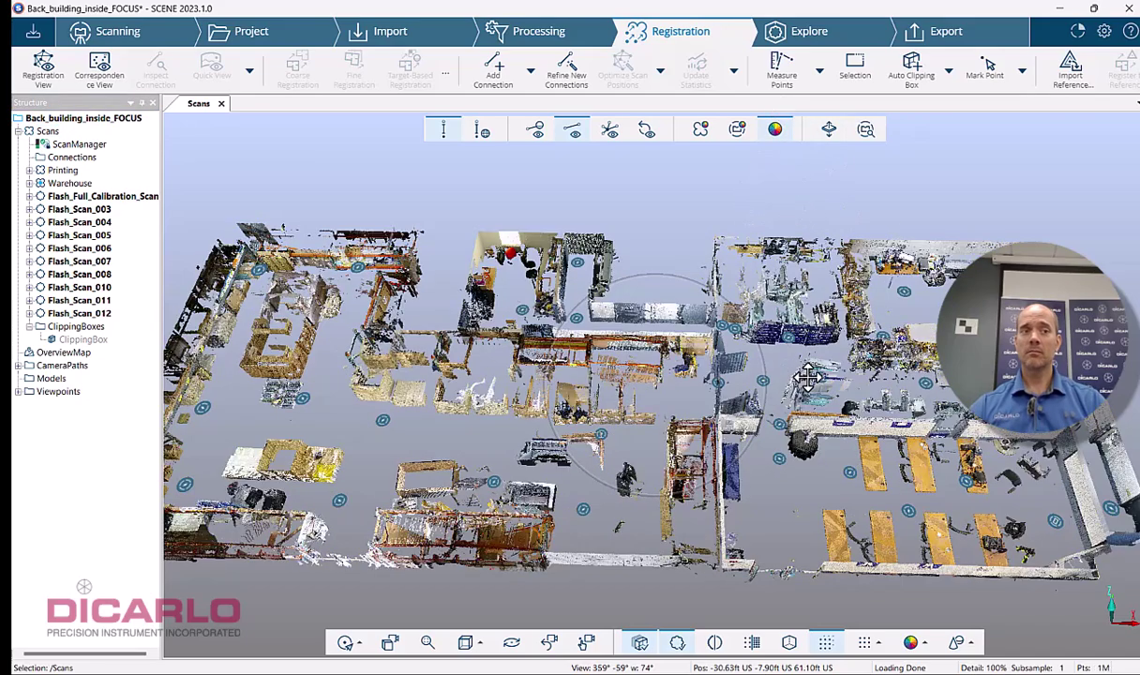
{"action": "left_click_drag", "start_coordinate": [808, 377], "coordinate": [804, 373]}
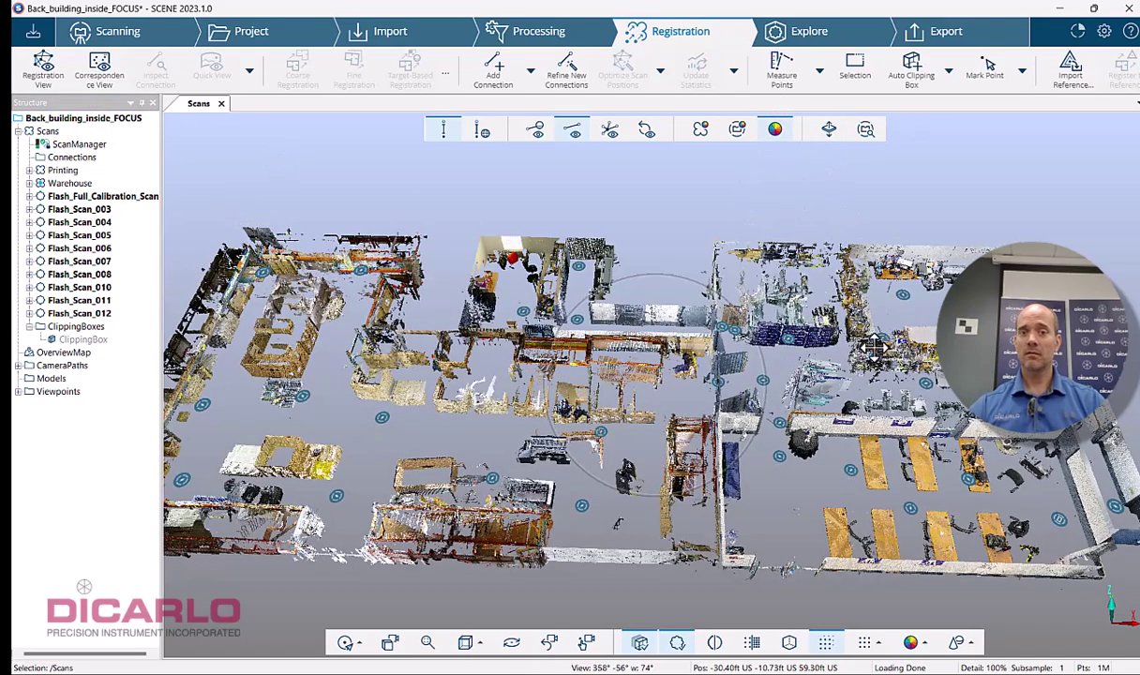
{"action": "left_click_drag", "start_coordinate": [872, 347], "coordinate": [773, 334]}
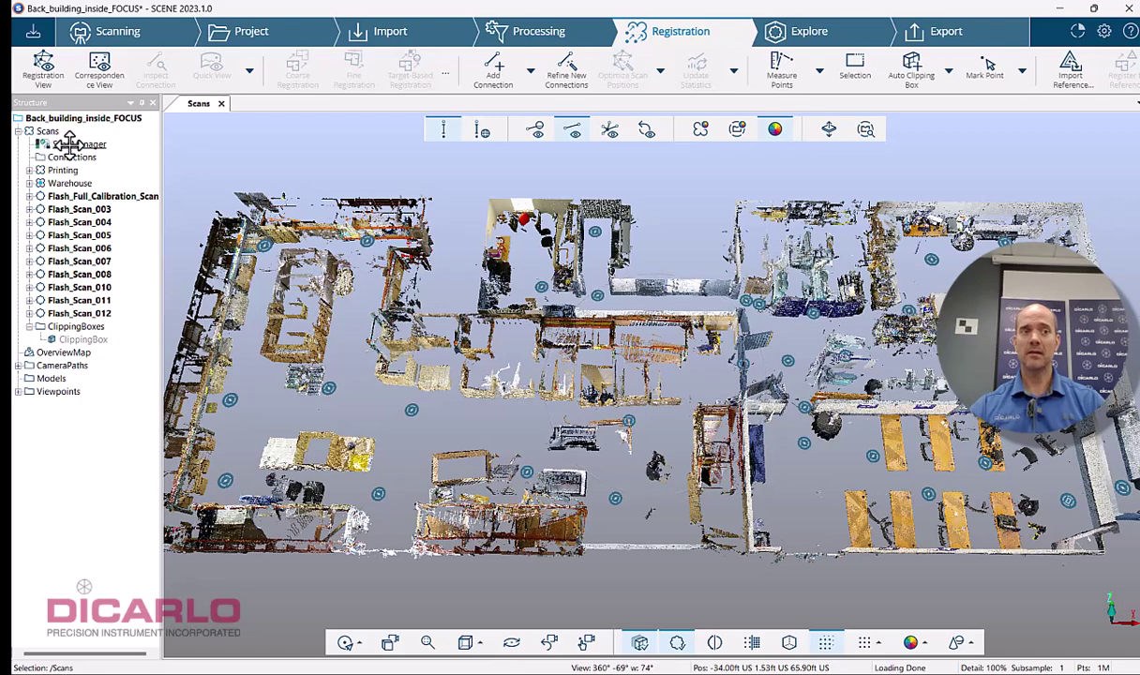
- Unlock all scan managers in the Scans cluster, including those of Printing and Warehouse, and collapse both subclusters
{"action": "right_click", "coordinate": [70, 145]}
{"action": "key", "text": "Escape"}
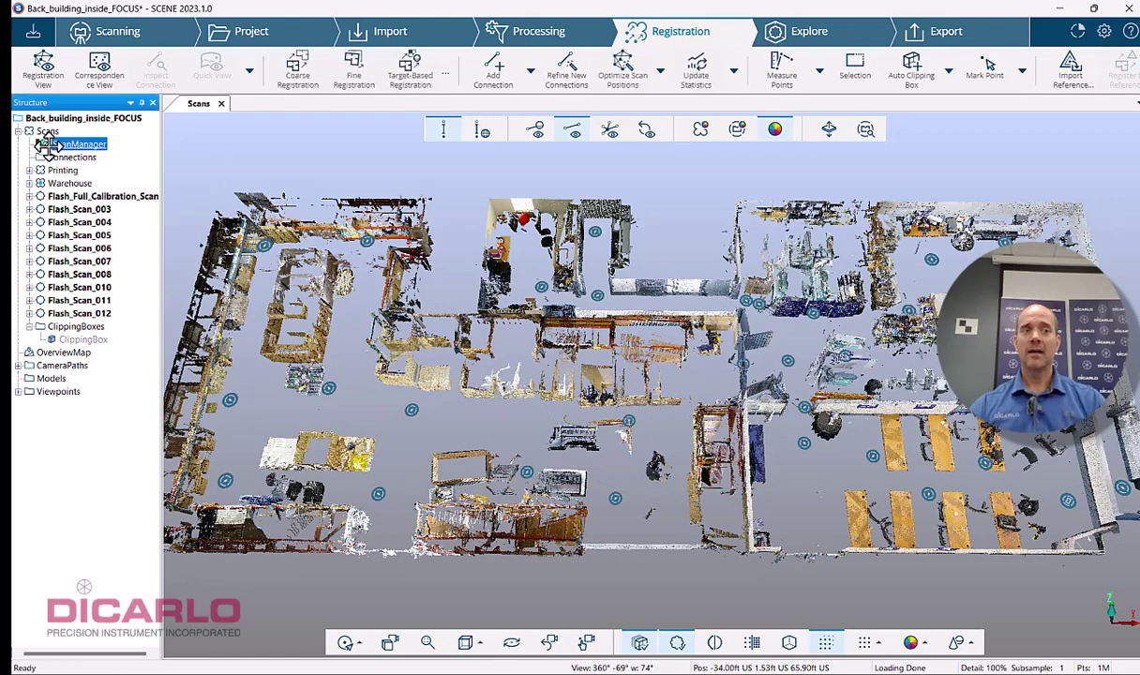
{"action": "left_click", "coordinate": [30, 170]}
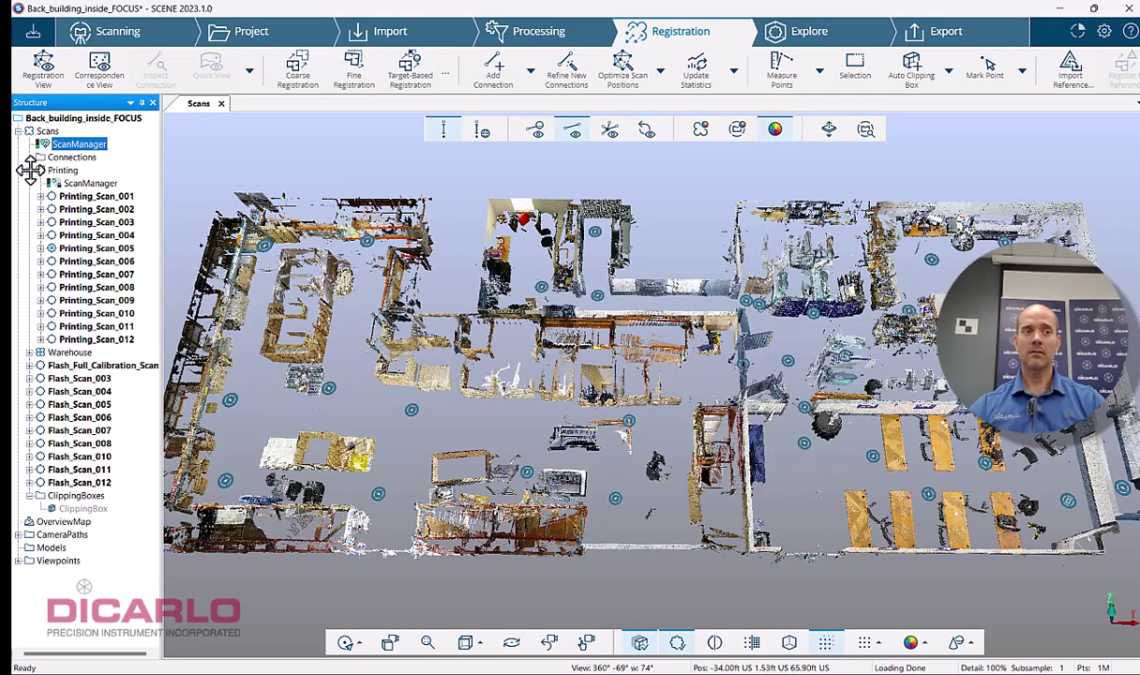
{"action": "left_click", "coordinate": [30, 351]}
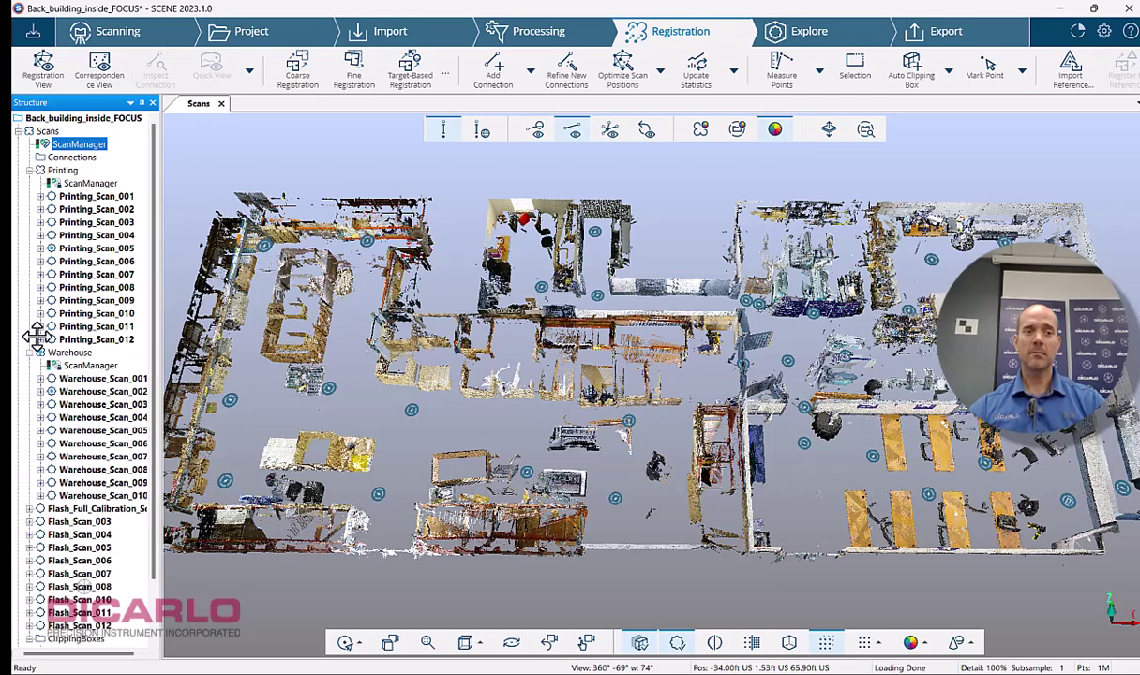
{"action": "right_click", "coordinate": [65, 148]}
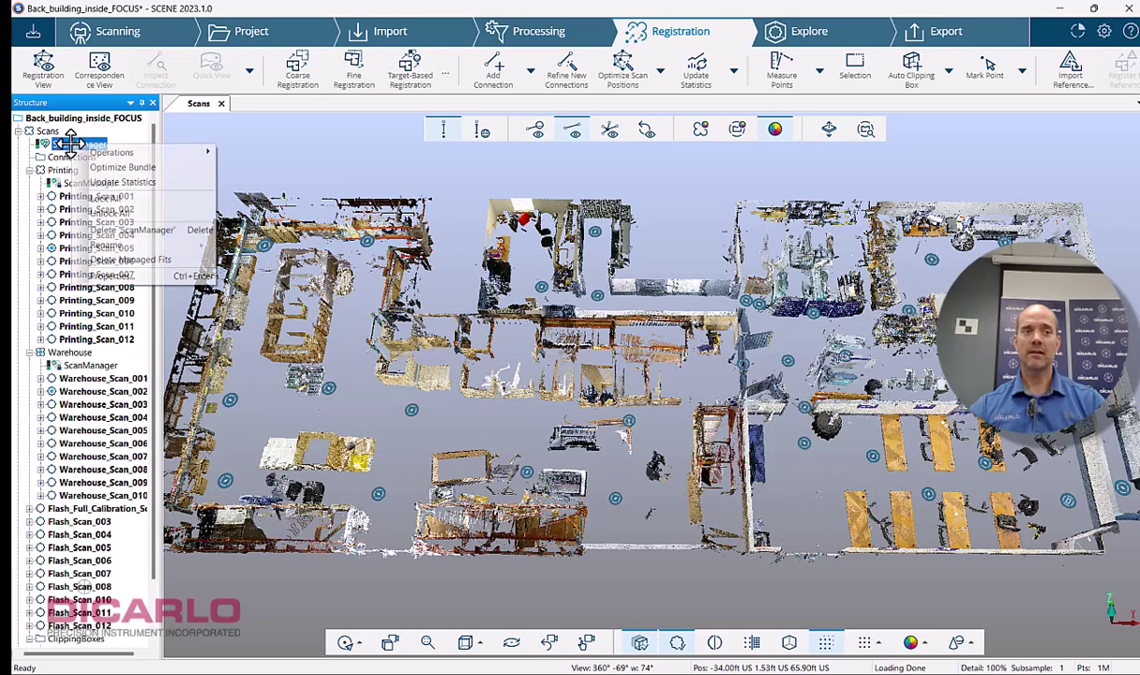
{"action": "left_click", "coordinate": [112, 213]}
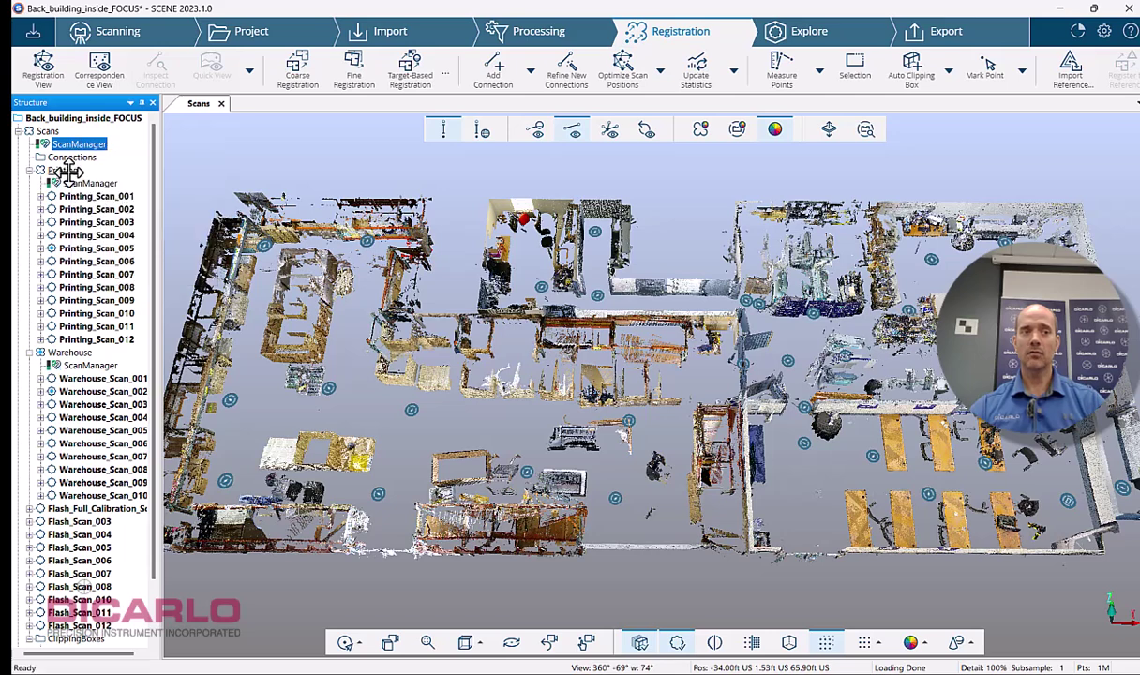
{"action": "left_click", "coordinate": [30, 352]}
{"action": "left_click", "coordinate": [29, 169]}
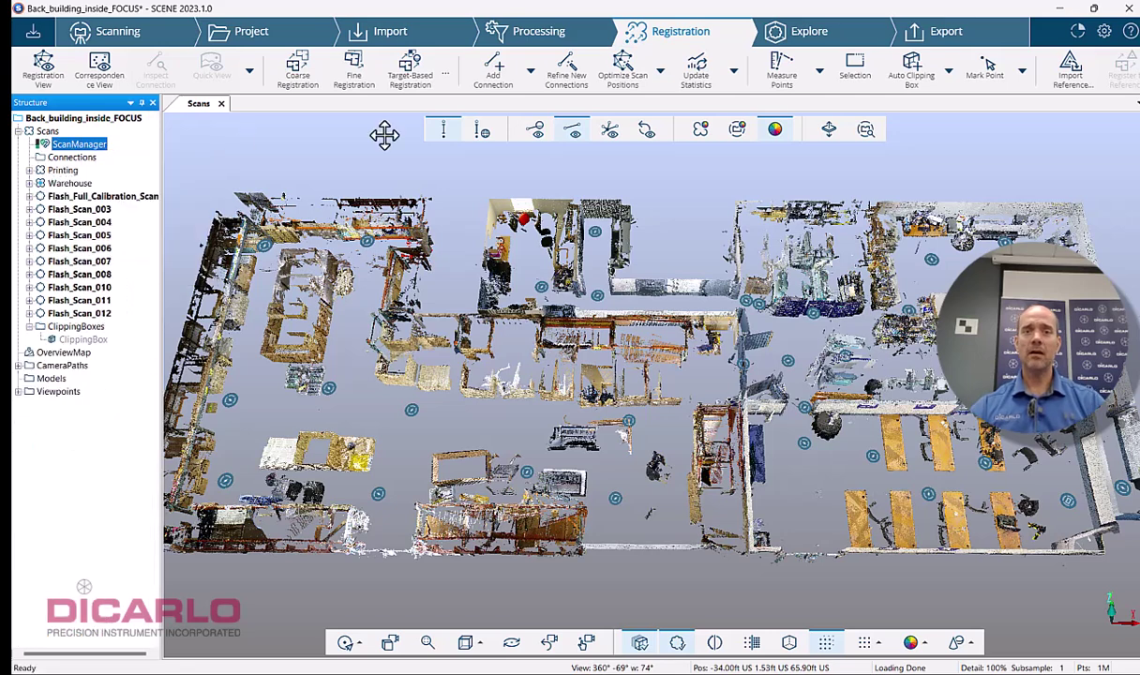
- Try to optimize the scan positions of the whole Scans cluster
{"action": "left_click", "coordinate": [701, 62]}
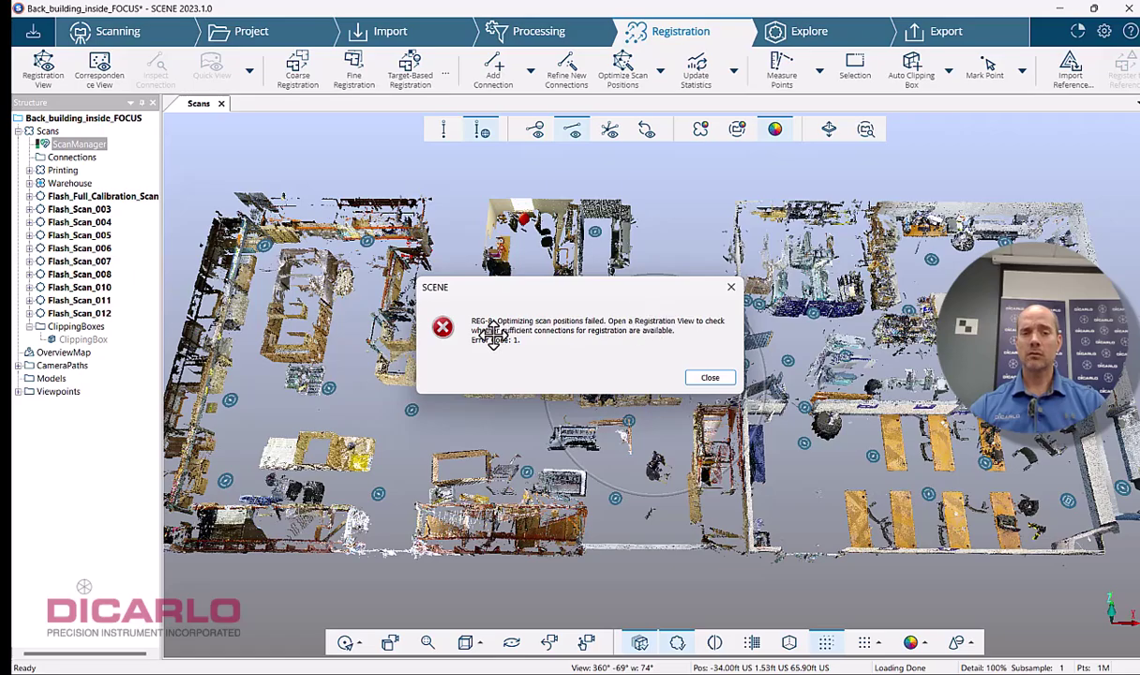
{"action": "left_click", "coordinate": [713, 377]}
{"action": "mouse_move", "coordinate": [892, 375]}
{"action": "left_mouse_down"}
{"action": "mouse_move", "coordinate": [873, 316]}
{"action": "mouse_move", "coordinate": [891, 280]}
{"action": "mouse_move", "coordinate": [896, 338]}
{"action": "left_mouse_up"}
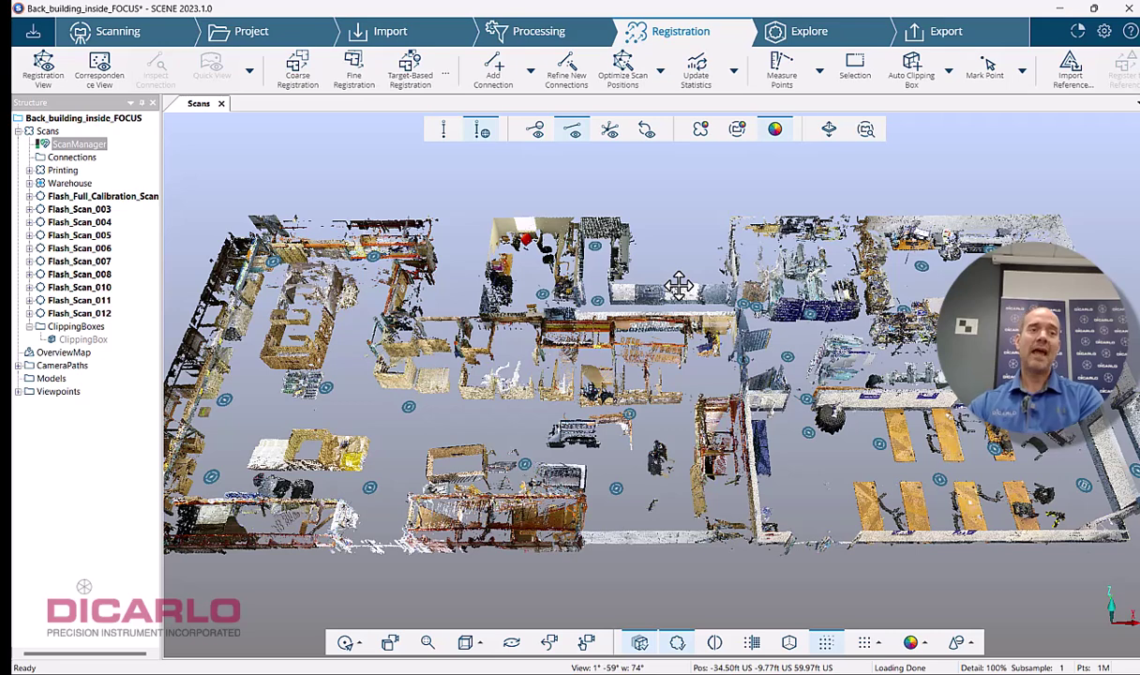
- Examine how the scans are divided among the main Scans cluster and its Printing and Warehouse subclusters
{"action": "left_click", "coordinate": [28, 170]}
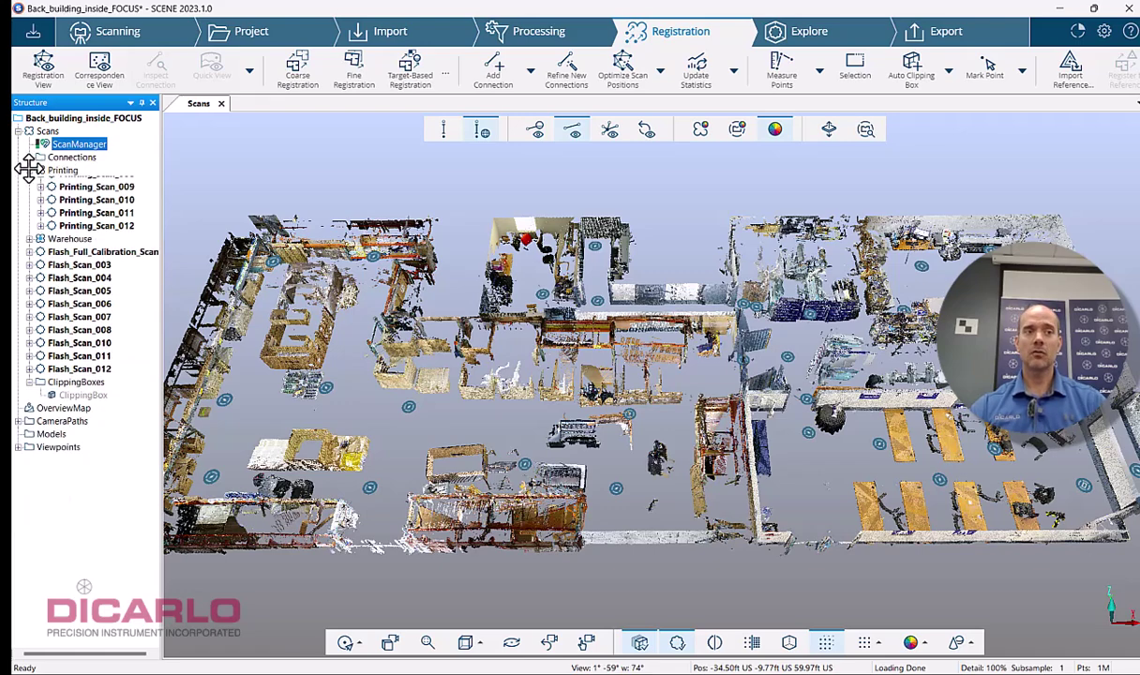
{"action": "left_click", "coordinate": [28, 170]}
{"action": "left_click", "coordinate": [45, 131]}
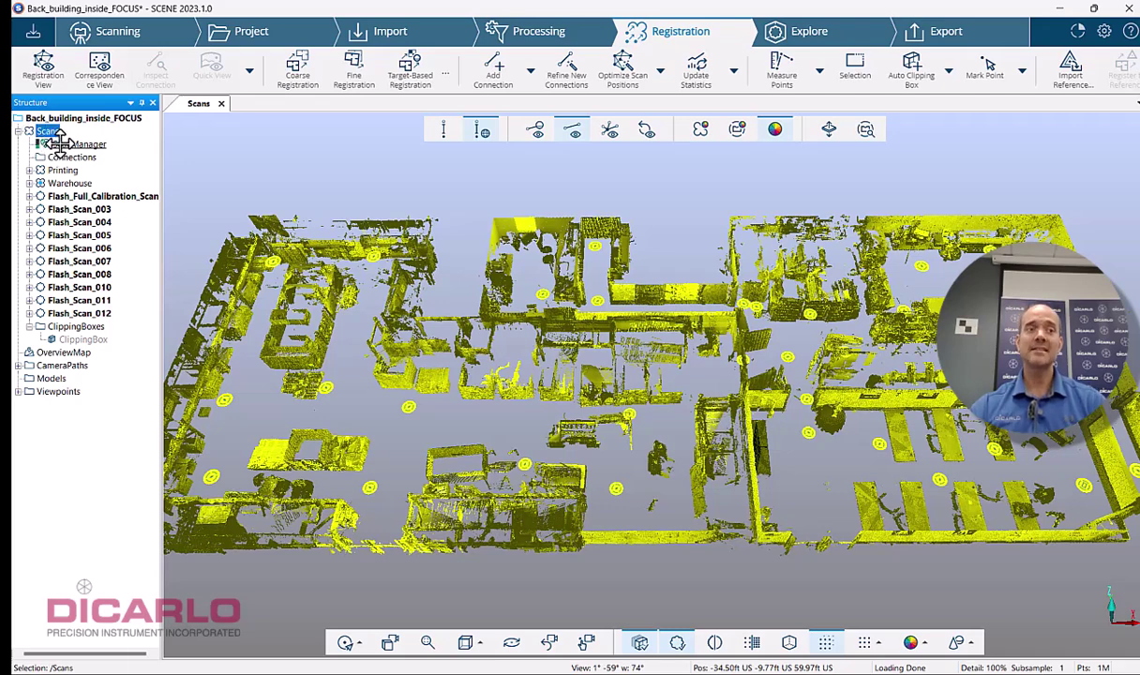
{"action": "left_click", "coordinate": [29, 170]}
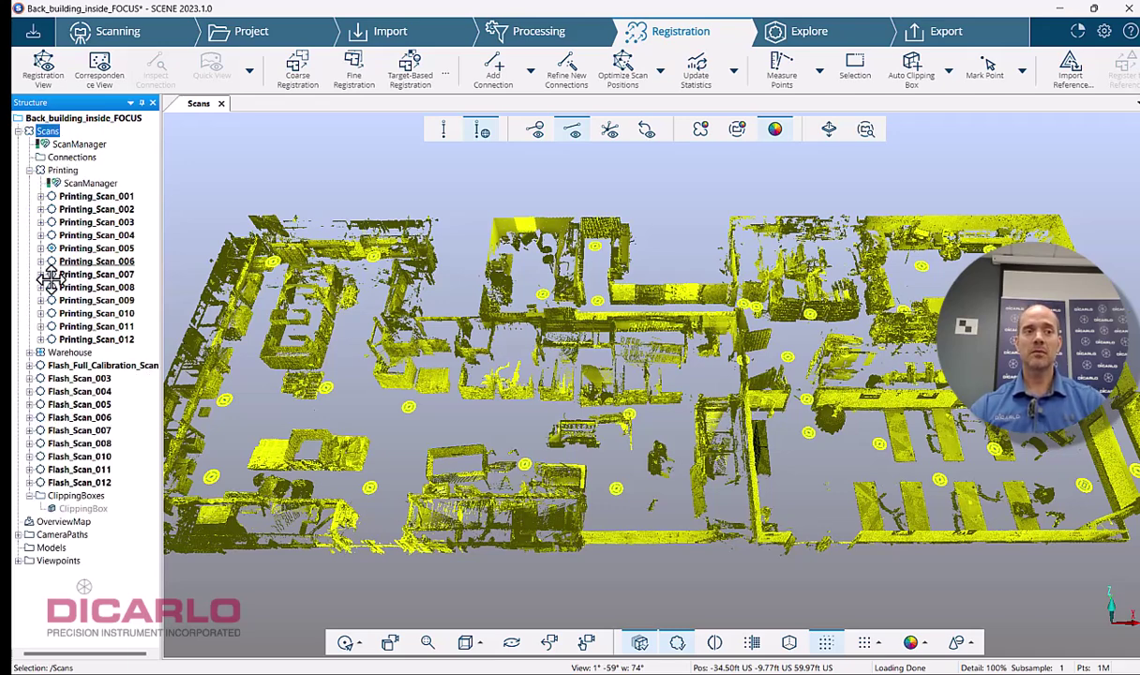
{"action": "left_click", "coordinate": [29, 351]}
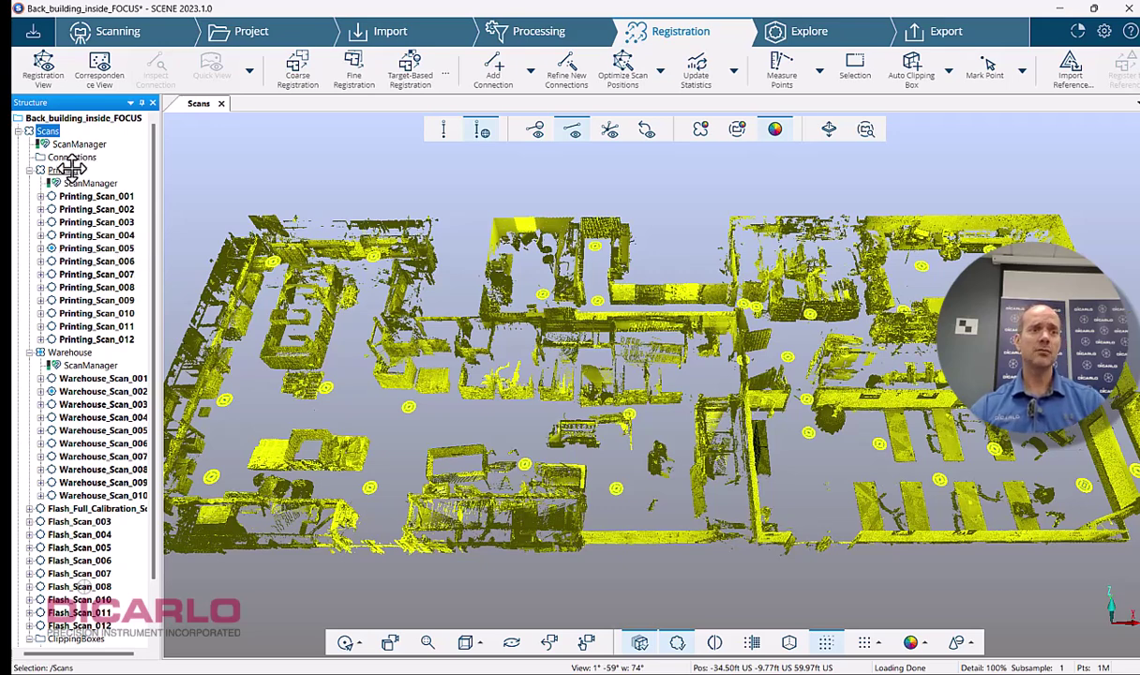
- Close the Scans registration view and open a registration view of the Printing cluster
{"action": "left_click", "coordinate": [220, 104]}
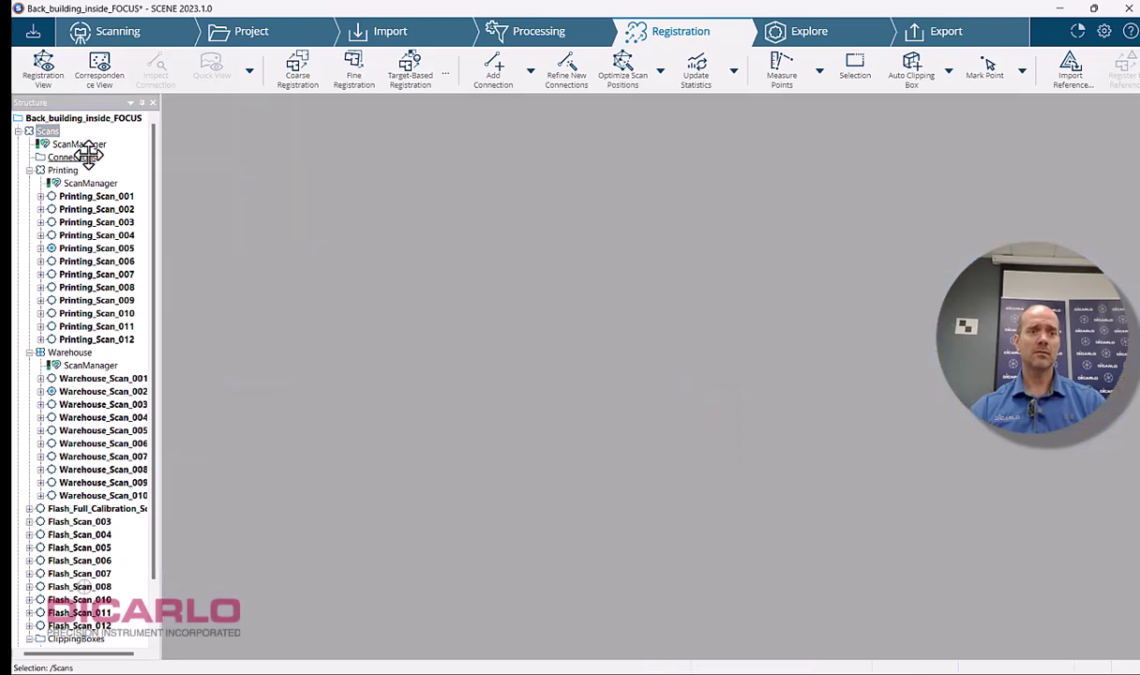
{"action": "left_click", "coordinate": [62, 170]}
{"action": "left_click", "coordinate": [42, 66]}
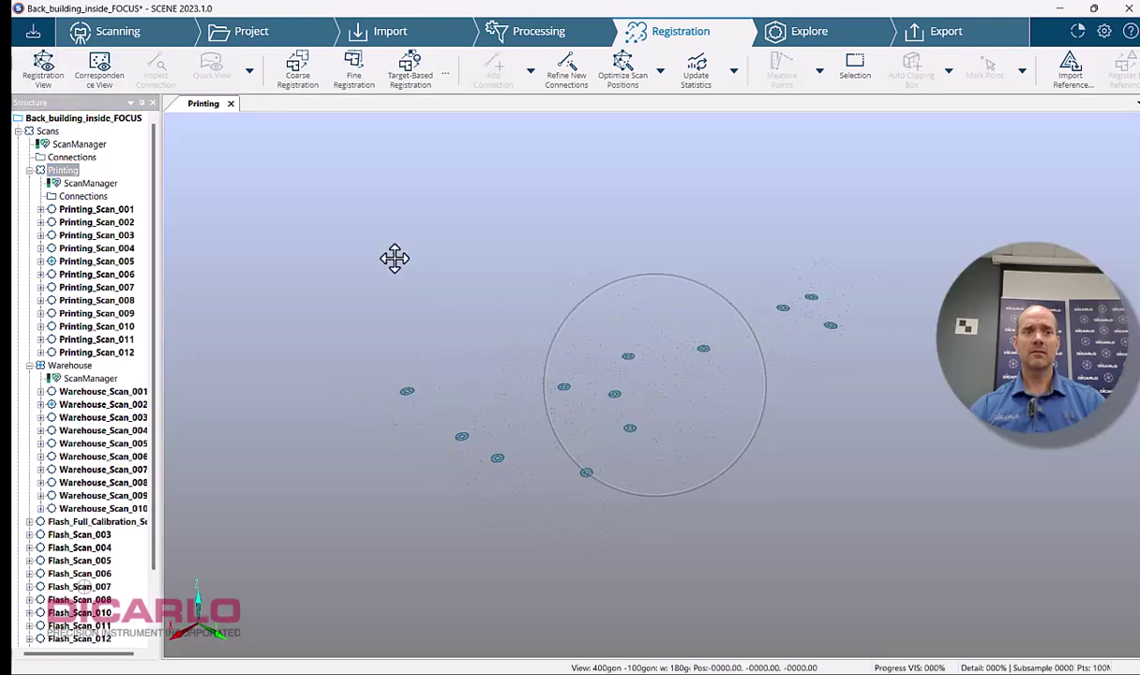
- Add a clipping box to the Printing cluster that cuts away the ceiling, then finish clipping with the box outline hidden
{"action": "left_click_drag", "start_coordinate": [381, 246], "coordinate": [1031, 342]}
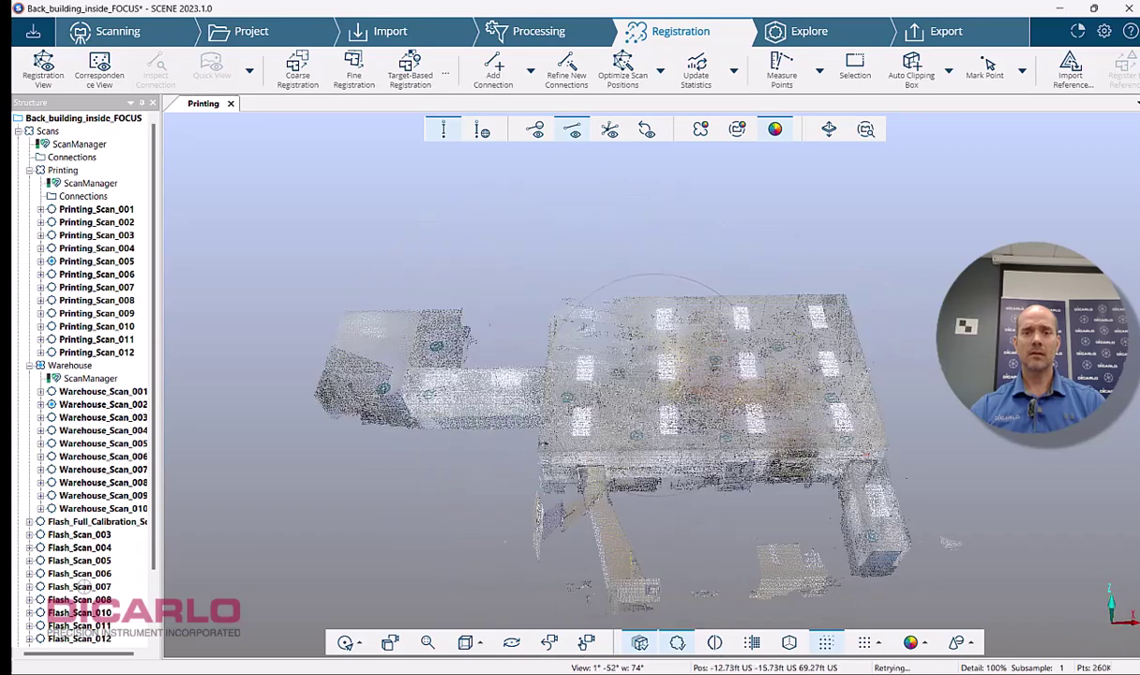
{"action": "left_click", "coordinate": [827, 130]}
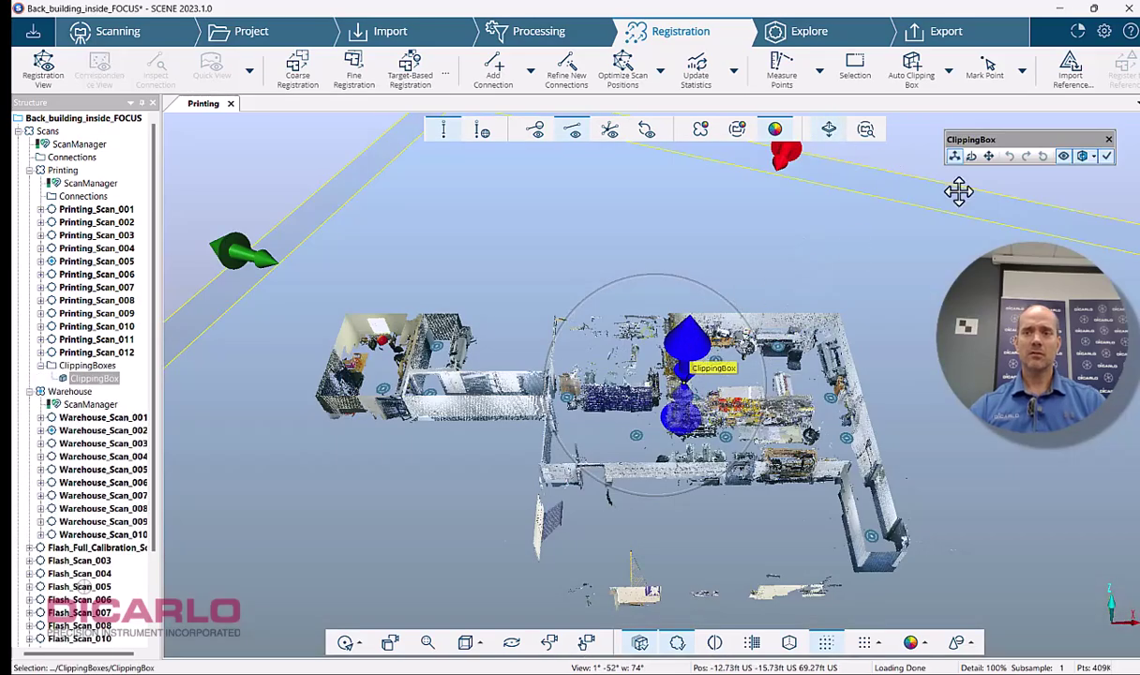
{"action": "left_click", "coordinate": [1108, 156]}
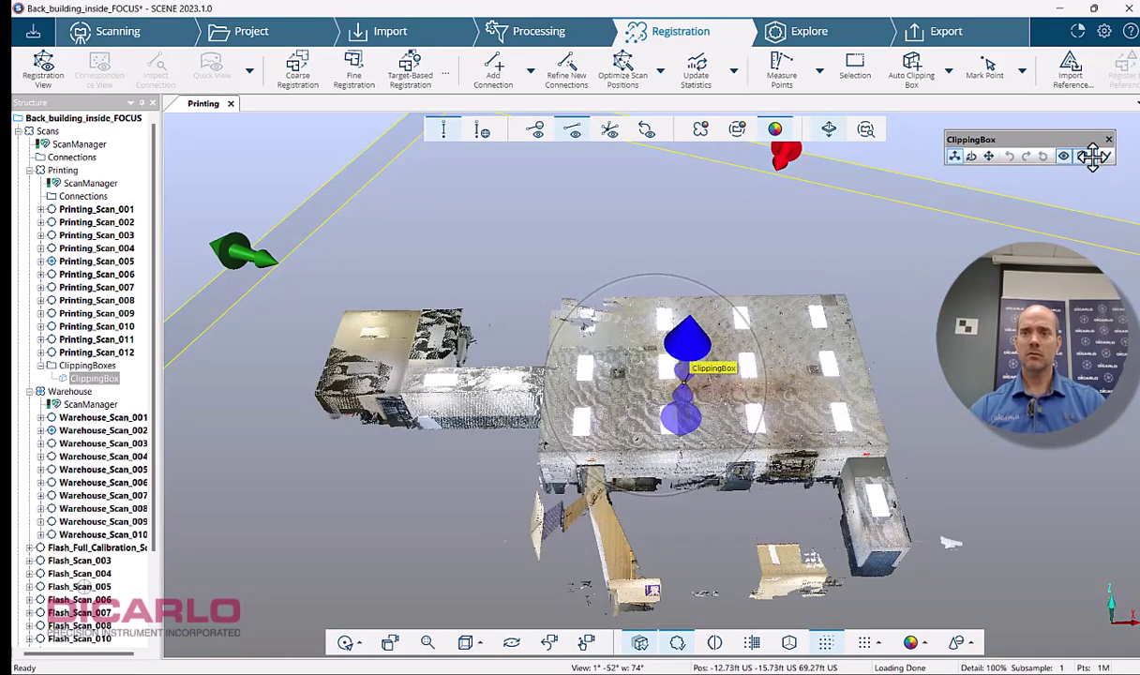
{"action": "left_click", "coordinate": [1063, 156]}
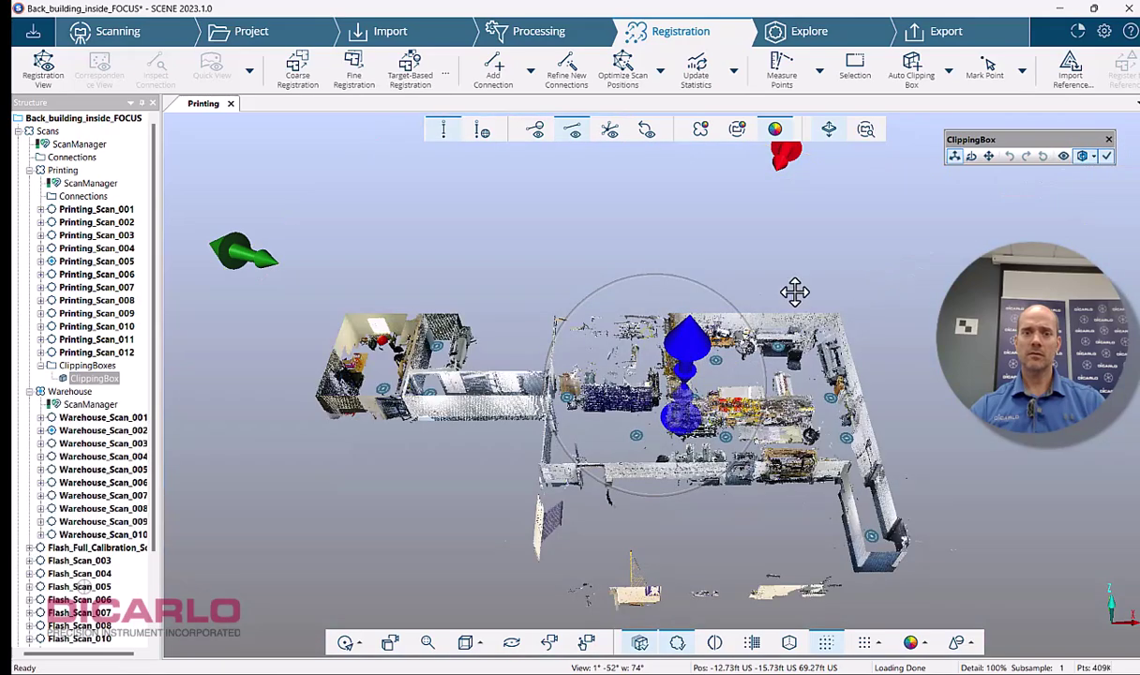
{"action": "left_click_drag", "start_coordinate": [694, 340], "coordinate": [696, 346]}
{"action": "left_click_drag", "start_coordinate": [869, 314], "coordinate": [229, 321]}
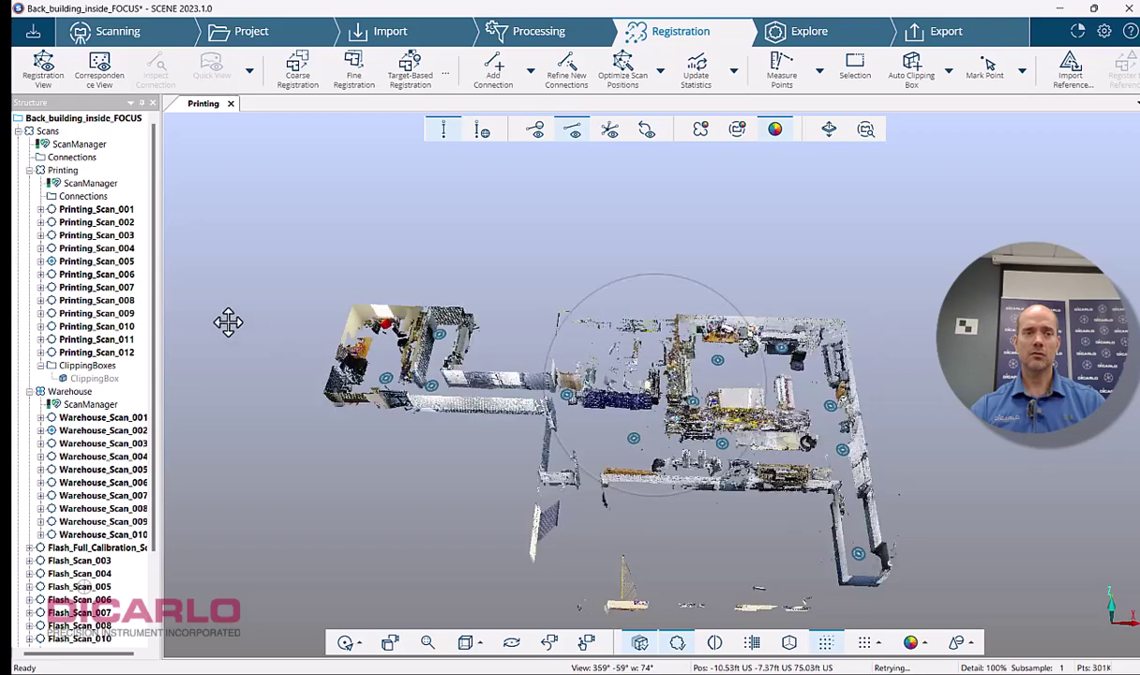
- Add a chain of scan connections from the end of the narrow corridor through its junction to the print room's far corner by the corridor
{"action": "left_click", "coordinate": [62, 170]}
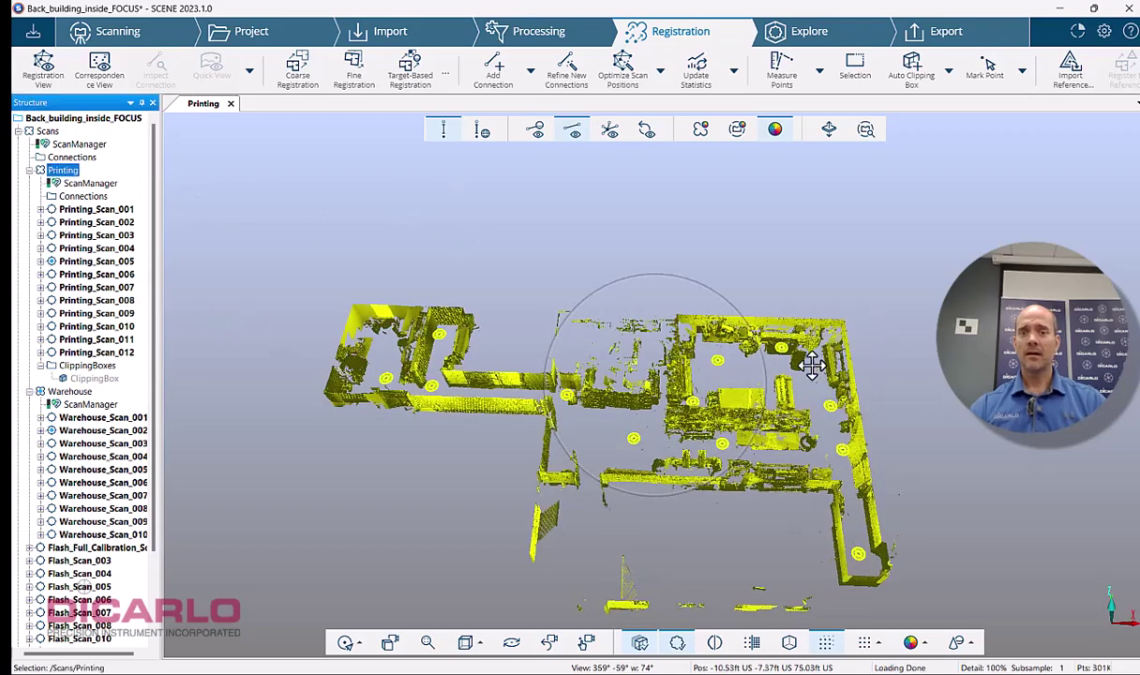
{"action": "left_click", "coordinate": [849, 273]}
{"action": "middle_click_drag", "start_coordinate": [784, 357], "coordinate": [719, 340]}
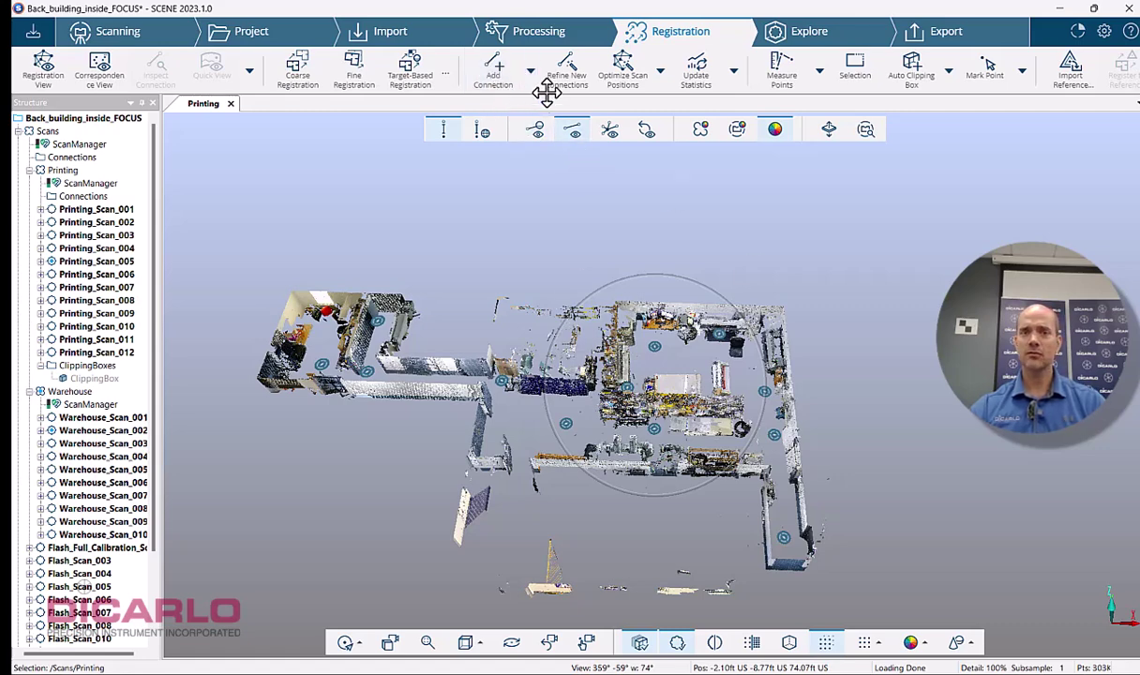
{"action": "left_click", "coordinate": [488, 70]}
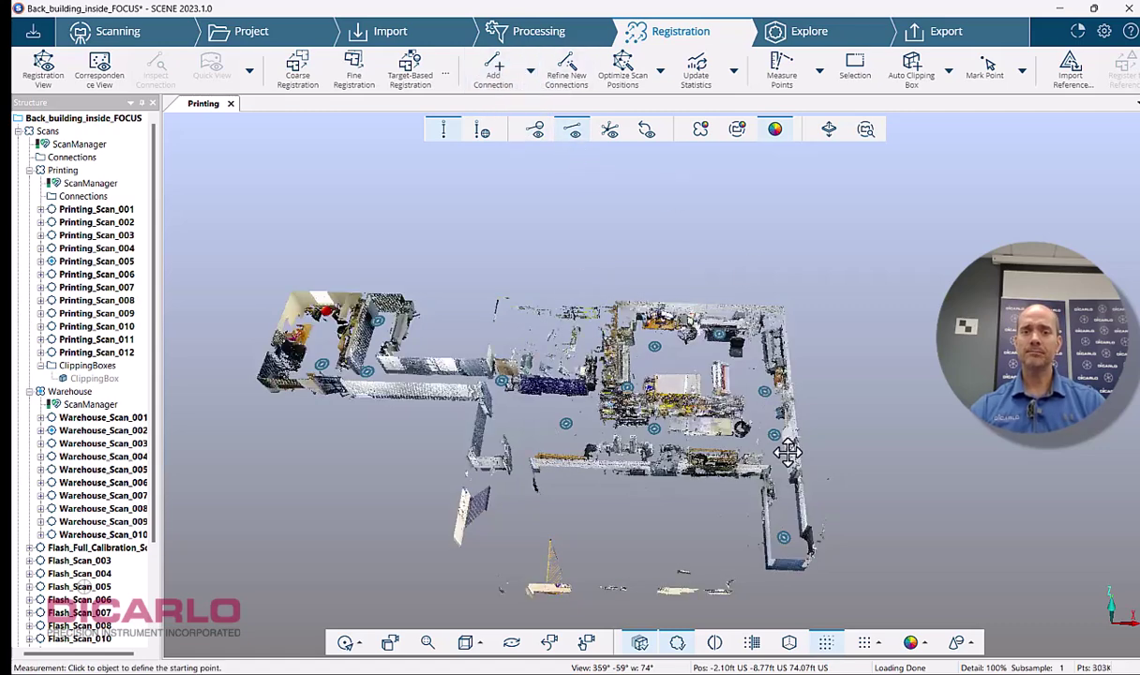
{"action": "left_click", "coordinate": [785, 536]}
{"action": "left_click", "coordinate": [775, 434]}
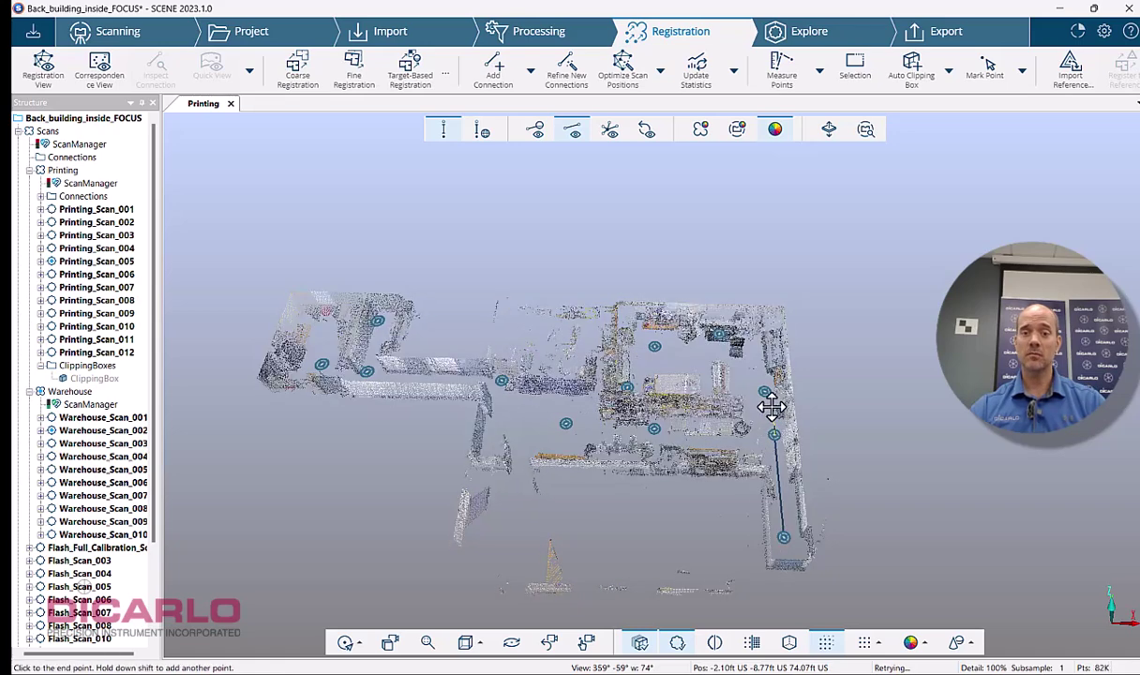
{"action": "left_click", "coordinate": [766, 392]}
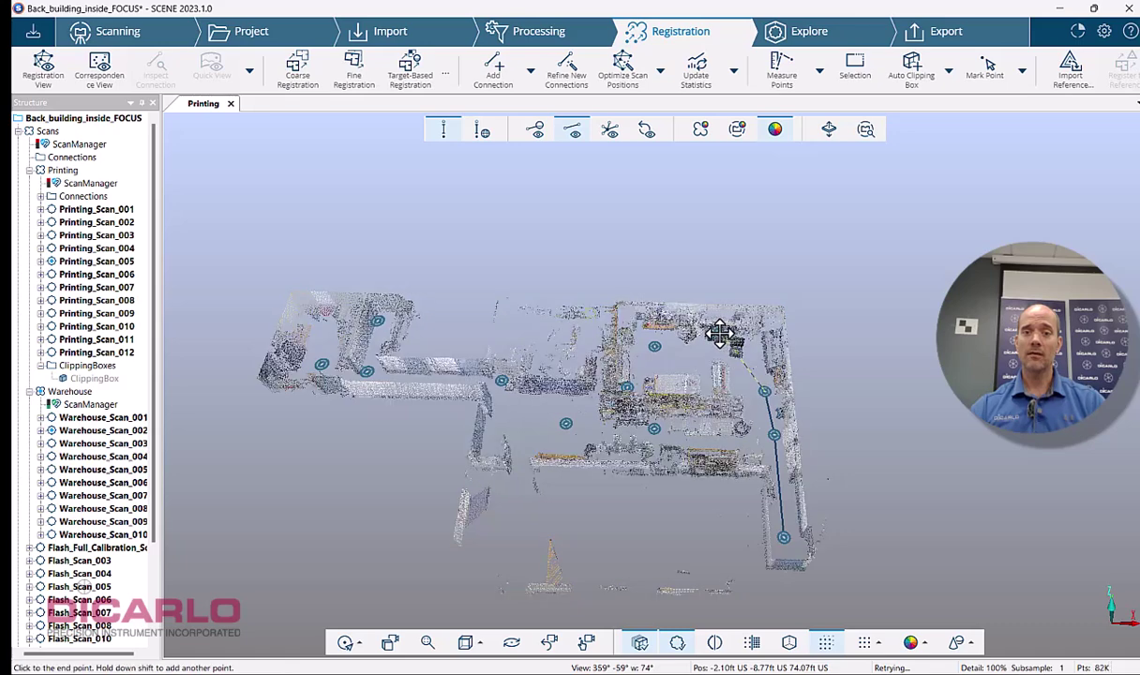
{"action": "left_click", "coordinate": [719, 332]}
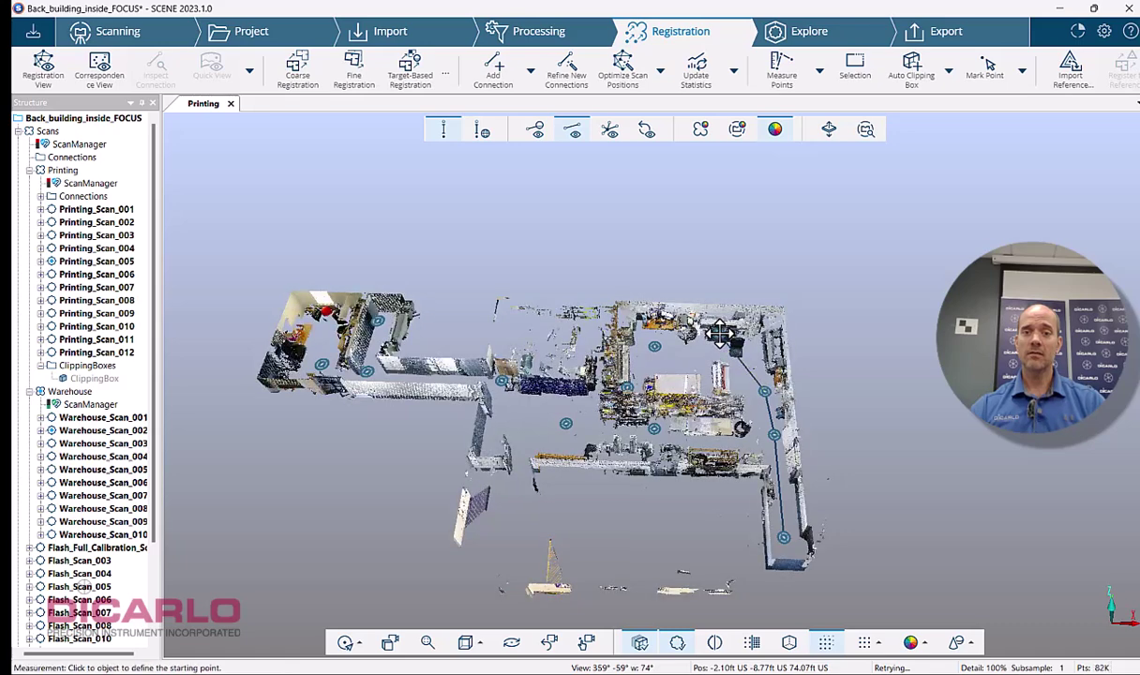
- Connect the remaining print room scans around the central equipment, closing the loop at the corridor junction scan
{"action": "left_click", "coordinate": [654, 346]}
{"action": "left_click", "coordinate": [719, 334]}
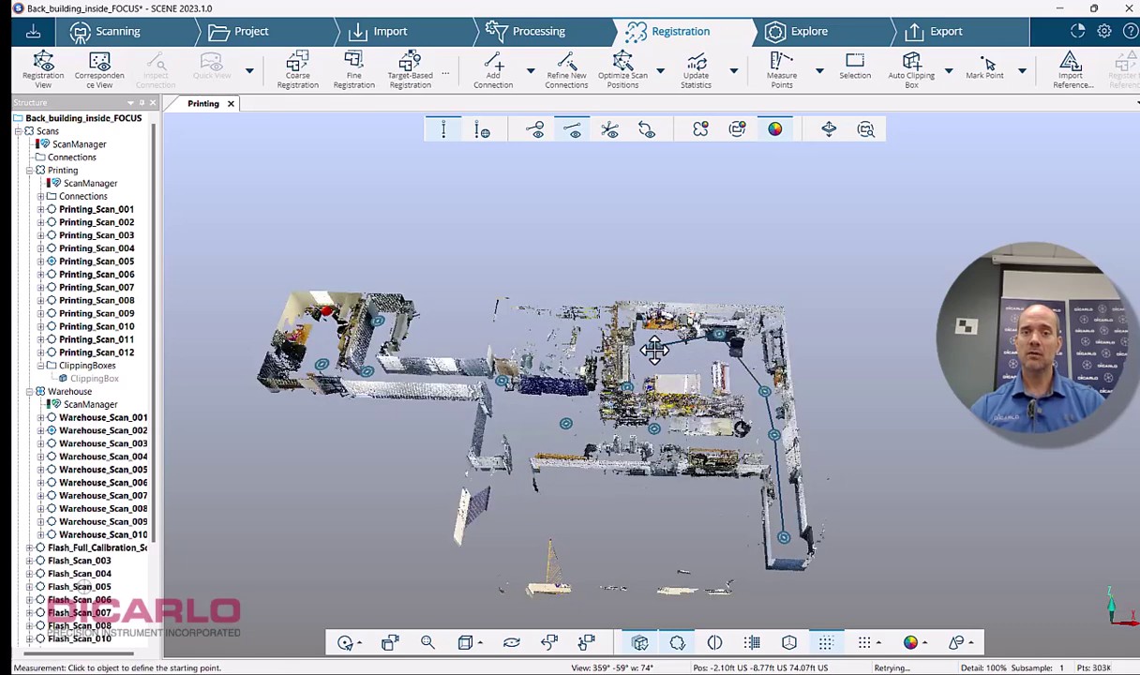
{"action": "left_click", "coordinate": [654, 346]}
{"action": "left_click", "coordinate": [627, 387]}
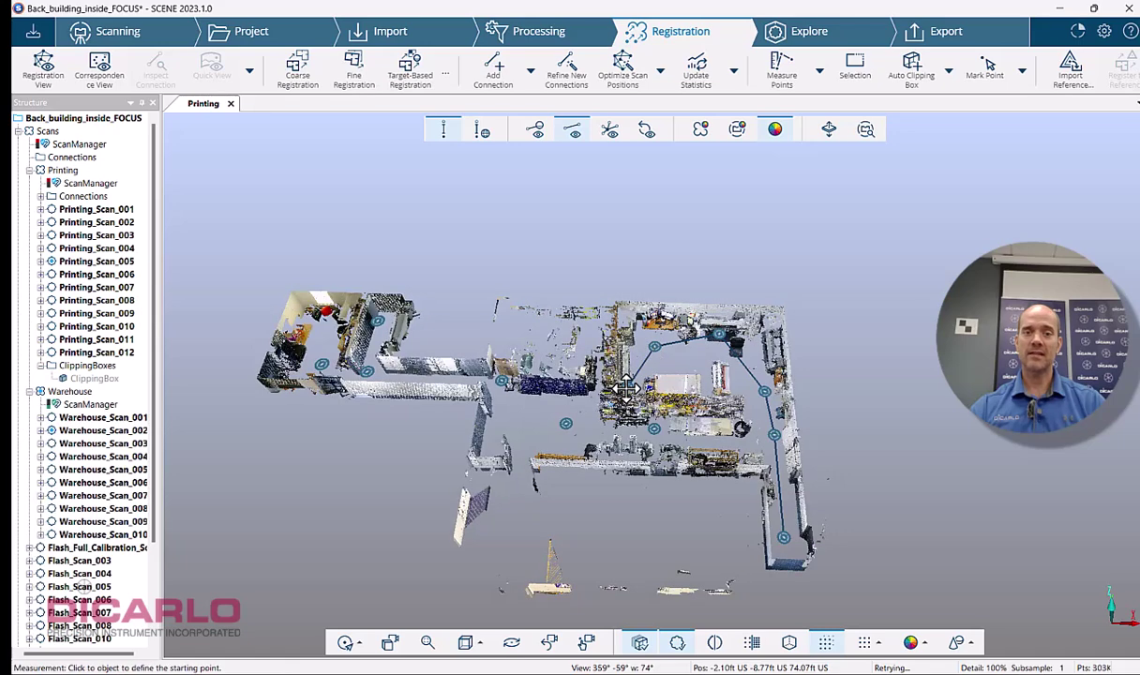
{"action": "left_click", "coordinate": [567, 424]}
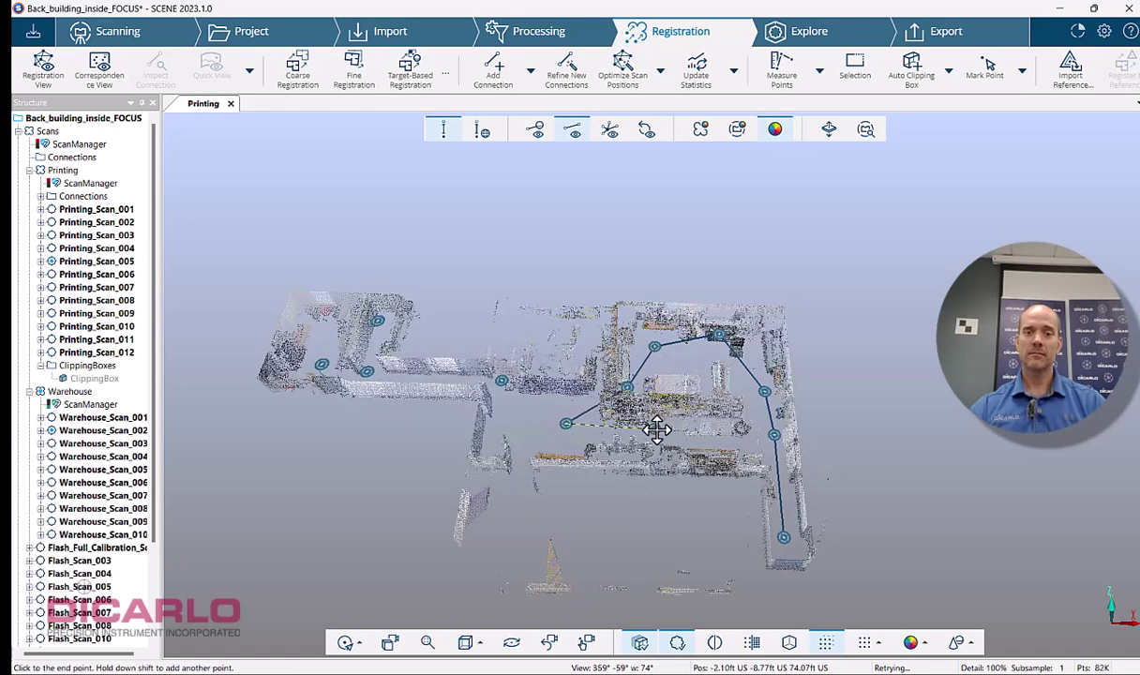
{"action": "left_click", "coordinate": [656, 428], "text": "shift"}
{"action": "left_click", "coordinate": [770, 434]}
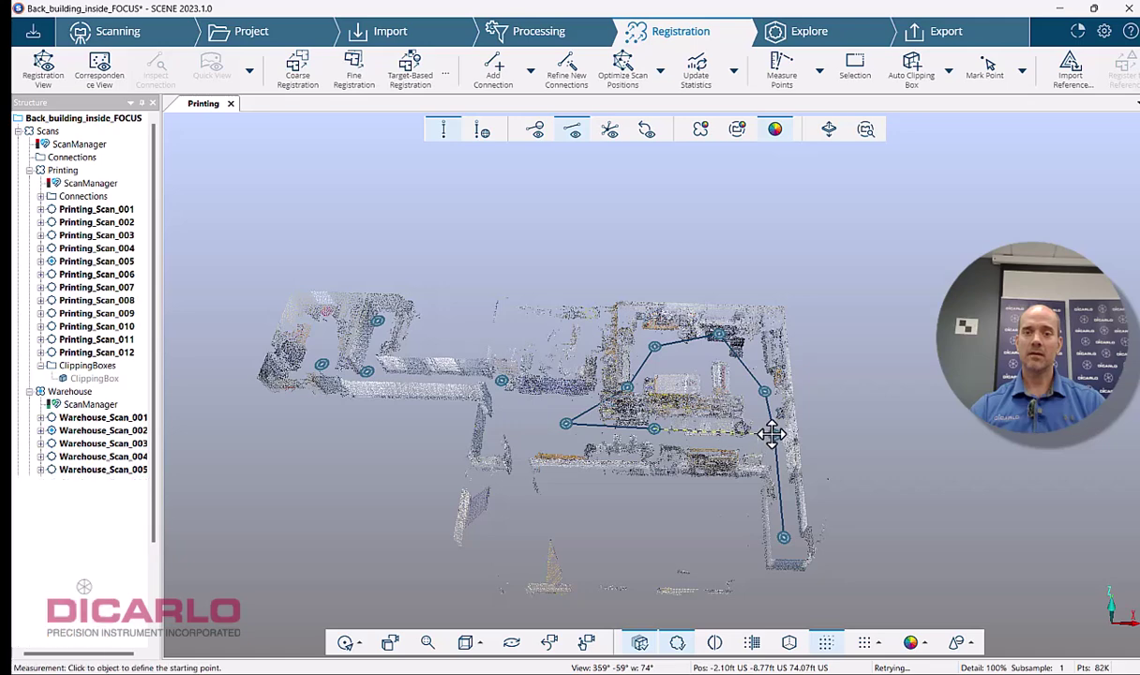
- Extend the connections from the print room along the long hallway to the scans in the small office and its adjoining room
{"action": "left_click", "coordinate": [561, 423]}
{"action": "left_click", "coordinate": [502, 382], "text": "shift"}
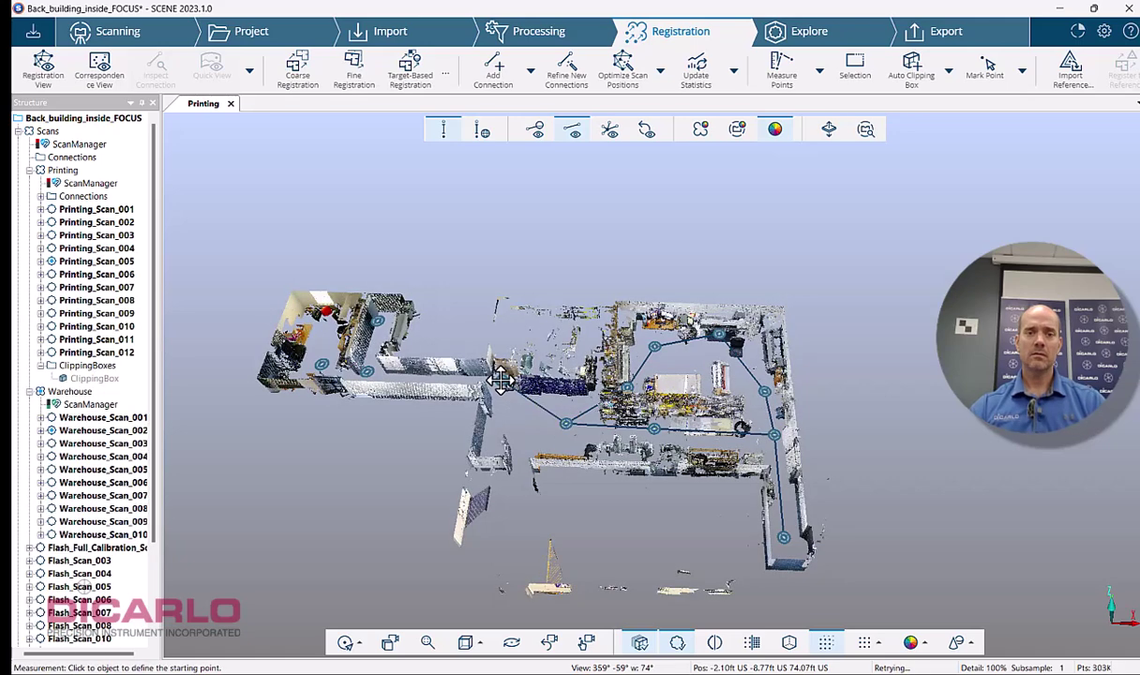
{"action": "left_click", "coordinate": [367, 372]}
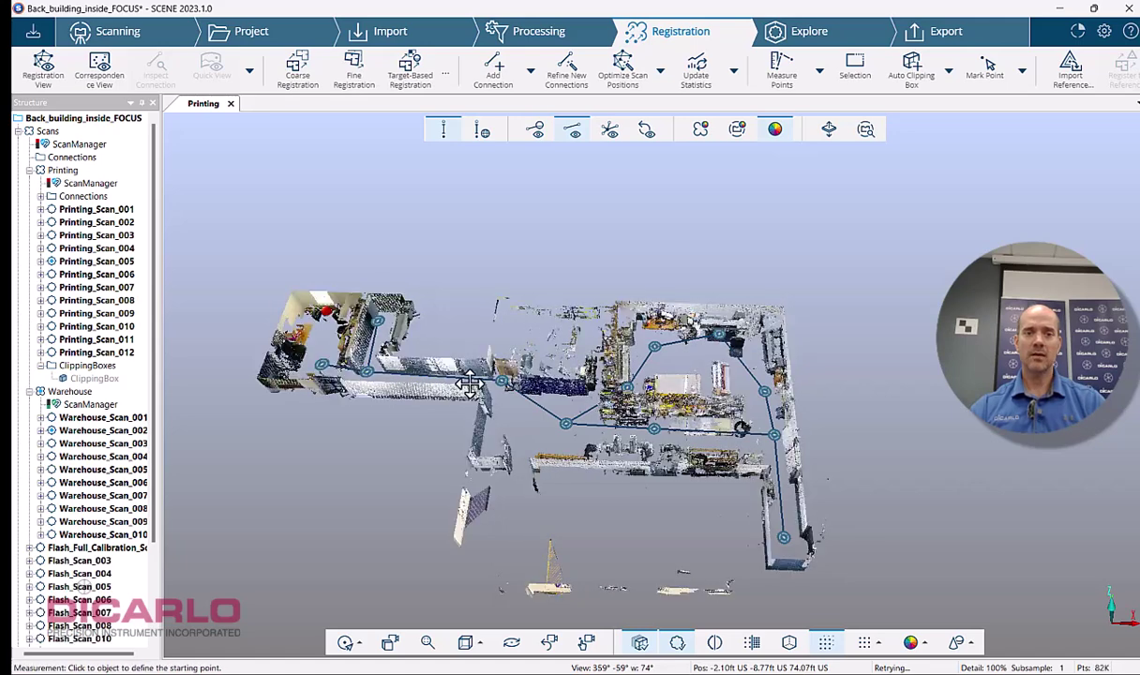
- Add extra cross-connections between opposite scans of the print room loop, spanning the central equipment
{"action": "left_click", "coordinate": [643, 411]}
{"action": "left_click", "coordinate": [649, 409]}
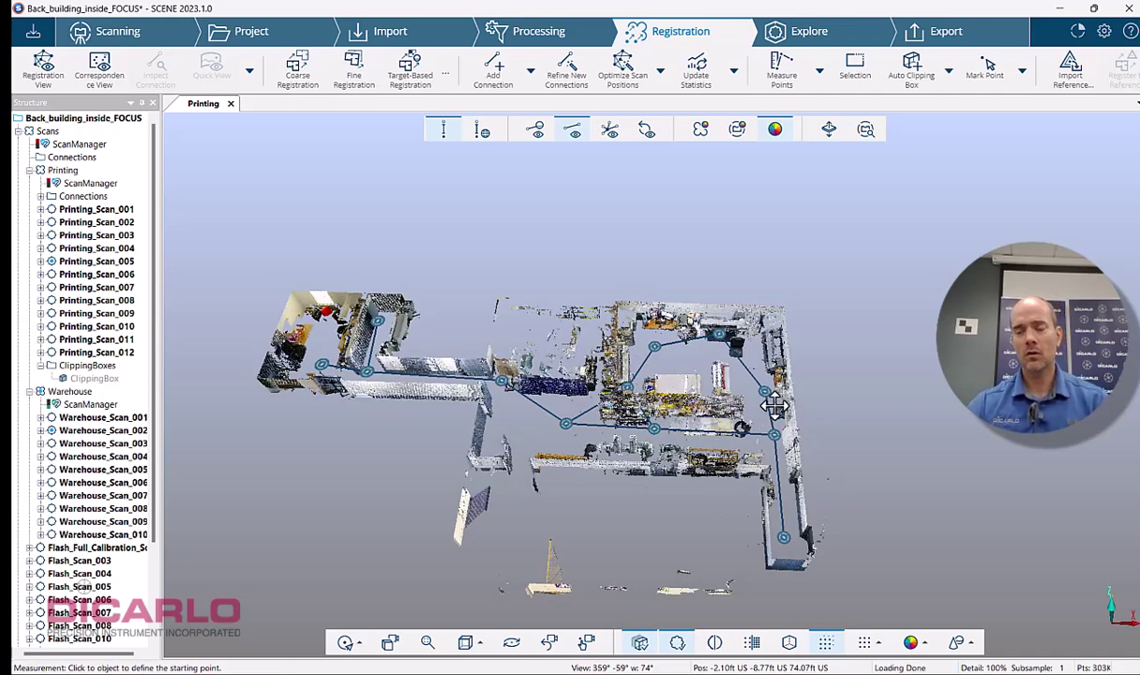
{"action": "left_click", "coordinate": [725, 374]}
{"action": "left_click", "coordinate": [652, 429]}
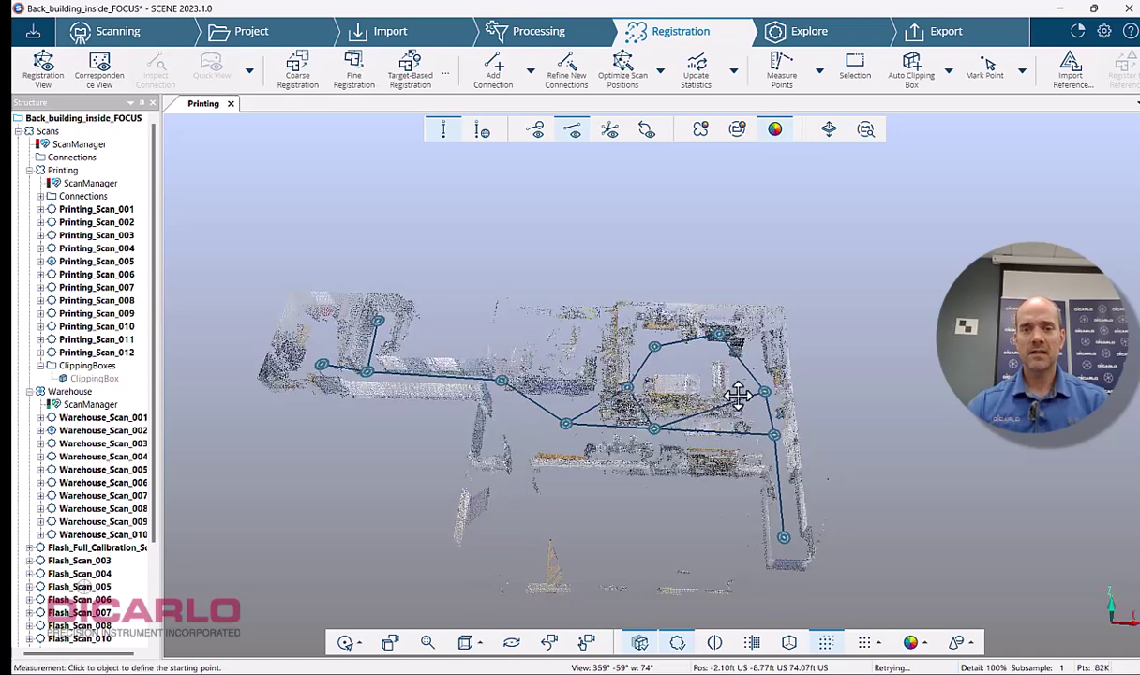
{"action": "left_click", "coordinate": [619, 332]}
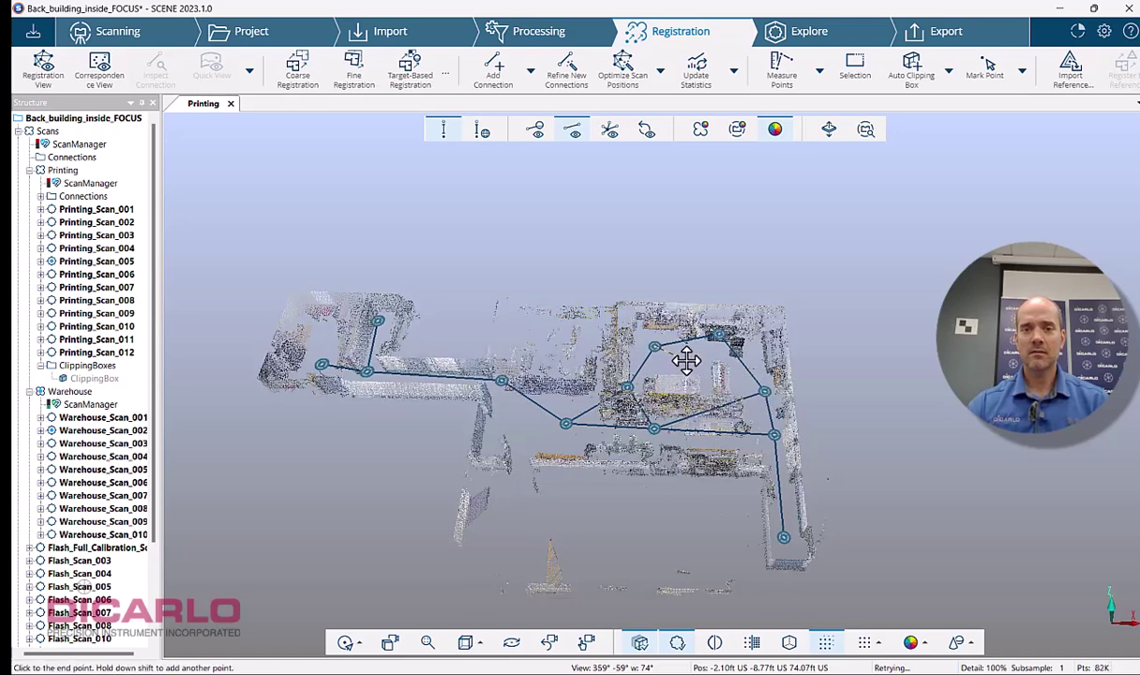
{"action": "left_click", "coordinate": [762, 385]}
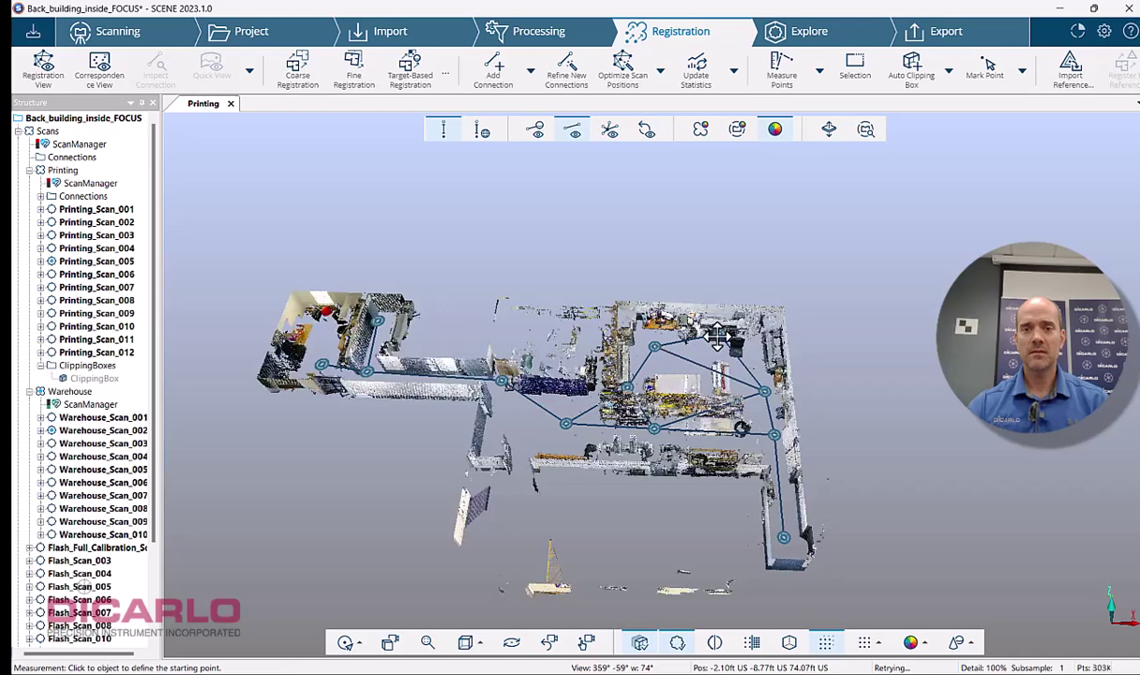
{"action": "left_click", "coordinate": [719, 335]}
{"action": "left_click", "coordinate": [654, 428]}
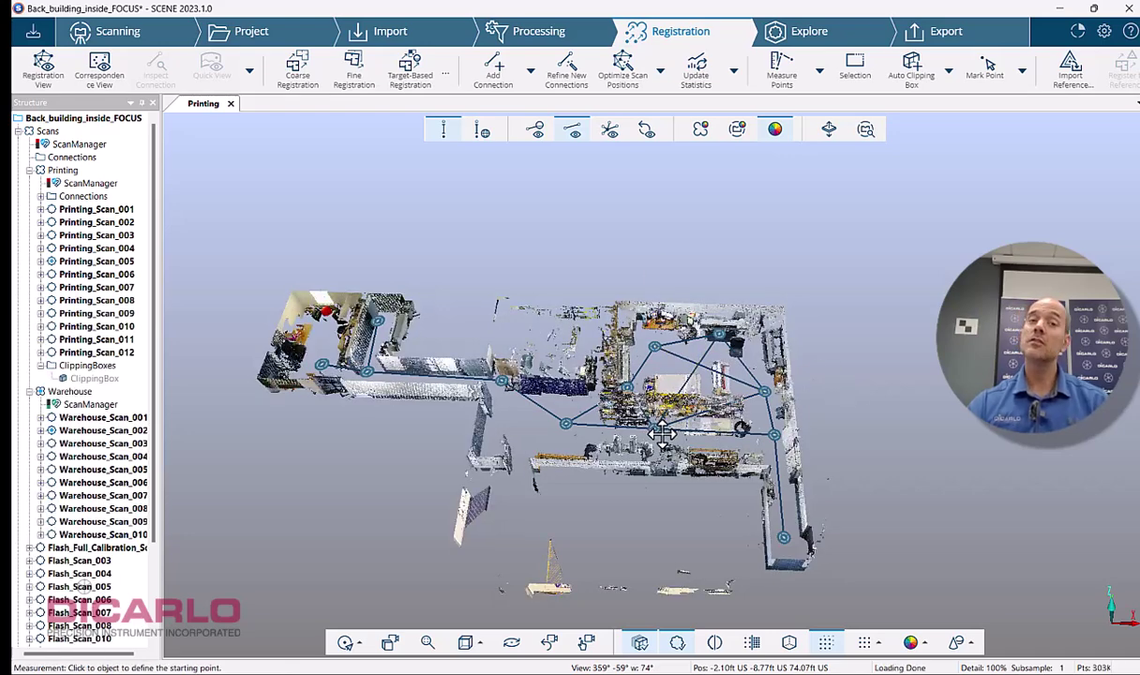
- Refine the new connections and expand the Printing cluster's Connections folder to inspect the connection network
{"action": "left_click", "coordinate": [566, 73]}
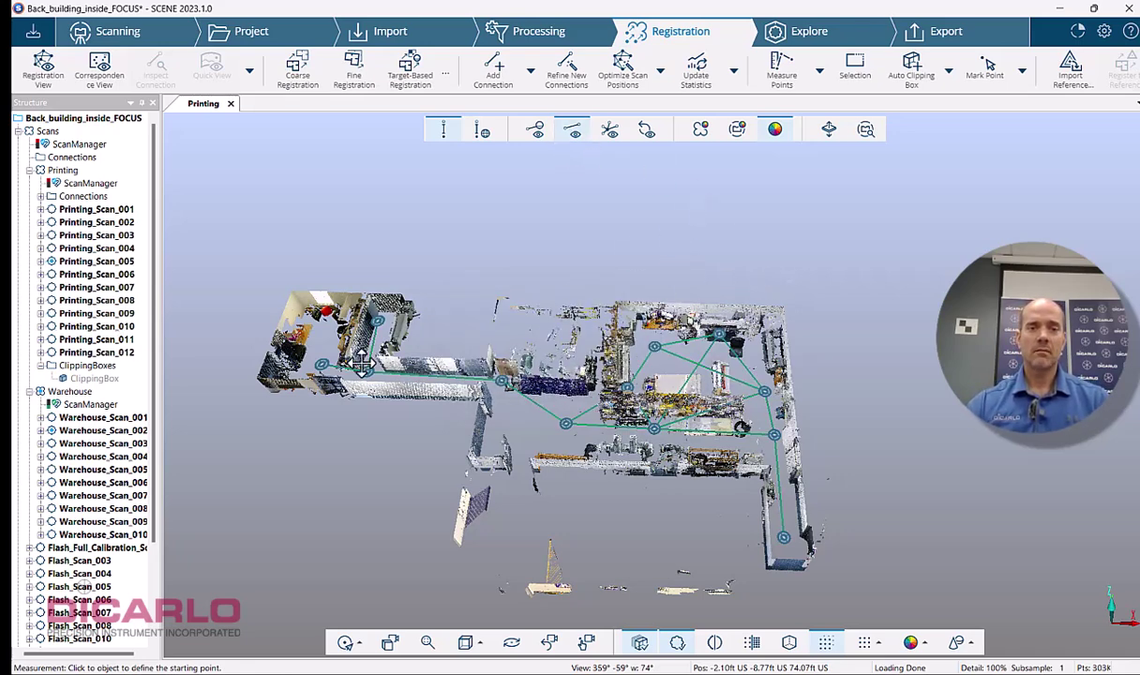
{"action": "left_click", "coordinate": [41, 196]}
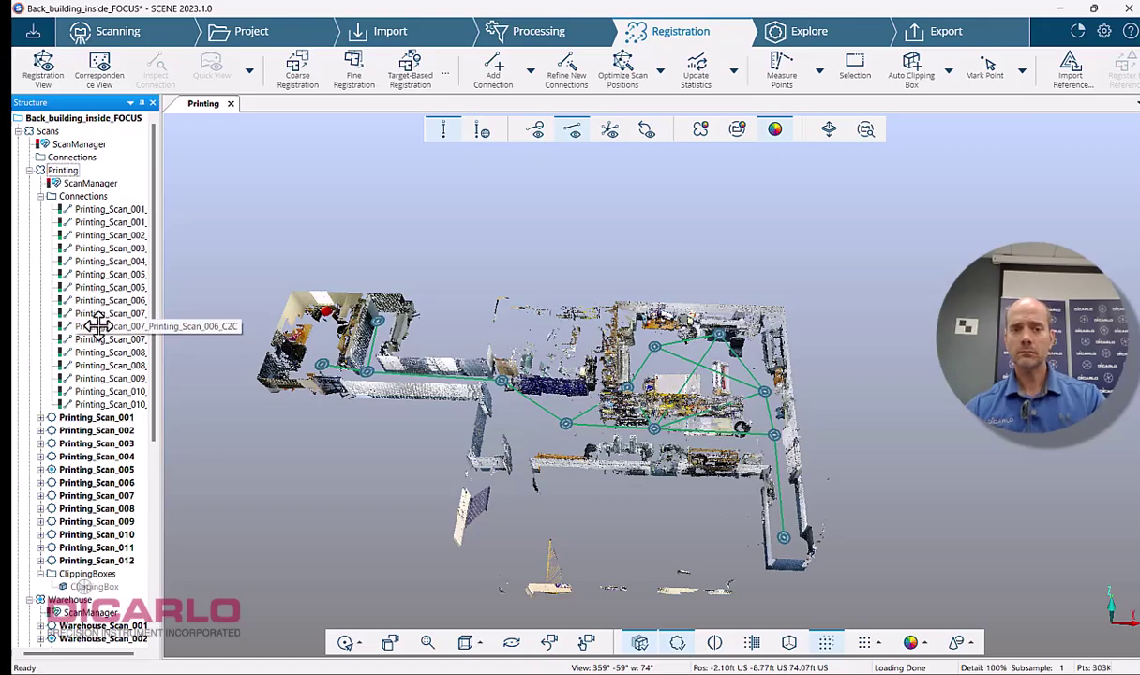
{"action": "left_click_drag", "start_coordinate": [898, 450], "coordinate": [763, 345]}
{"action": "scroll", "coordinate": [758, 342], "scroll_direction": "down", "scroll_amount": 3}
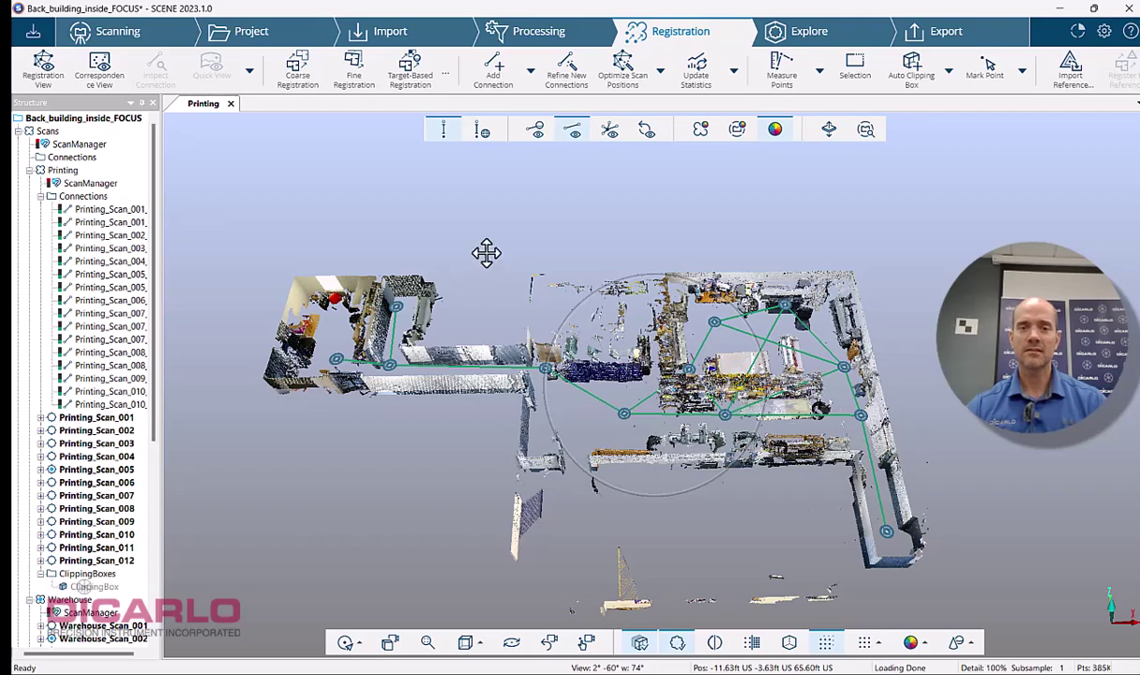
{"action": "left_click_drag", "start_coordinate": [888, 243], "coordinate": [910, 339]}
{"action": "scroll", "coordinate": [661, 333], "scroll_direction": "up", "scroll_amount": 2}
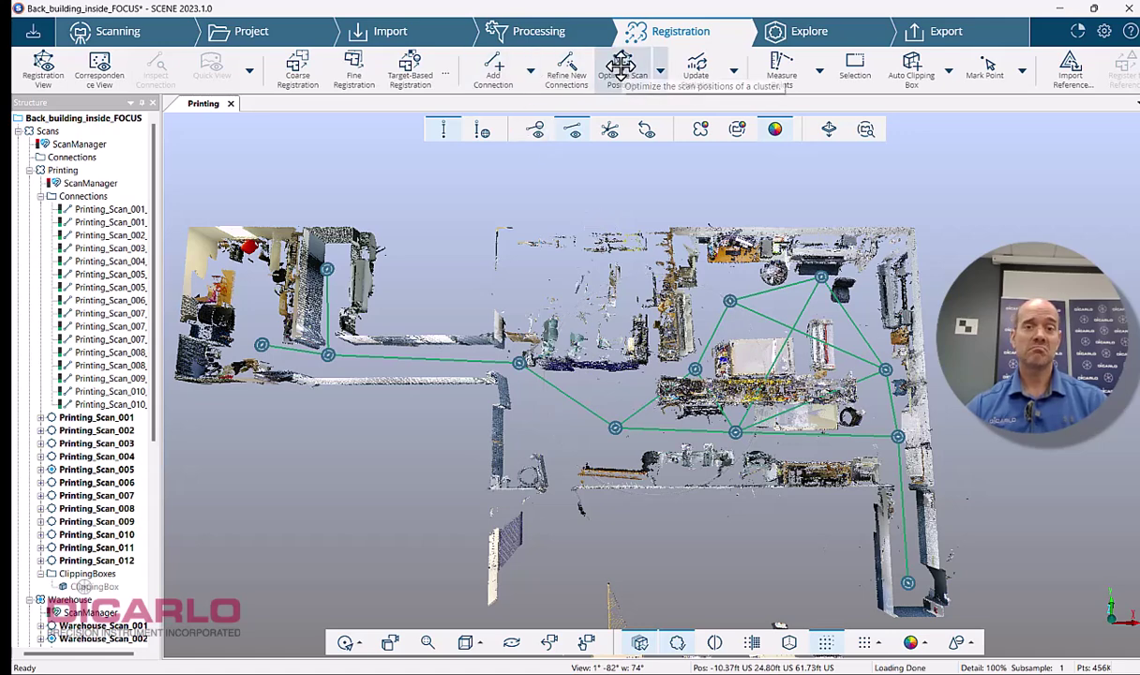
{"action": "left_click_drag", "start_coordinate": [941, 302], "coordinate": [957, 256]}
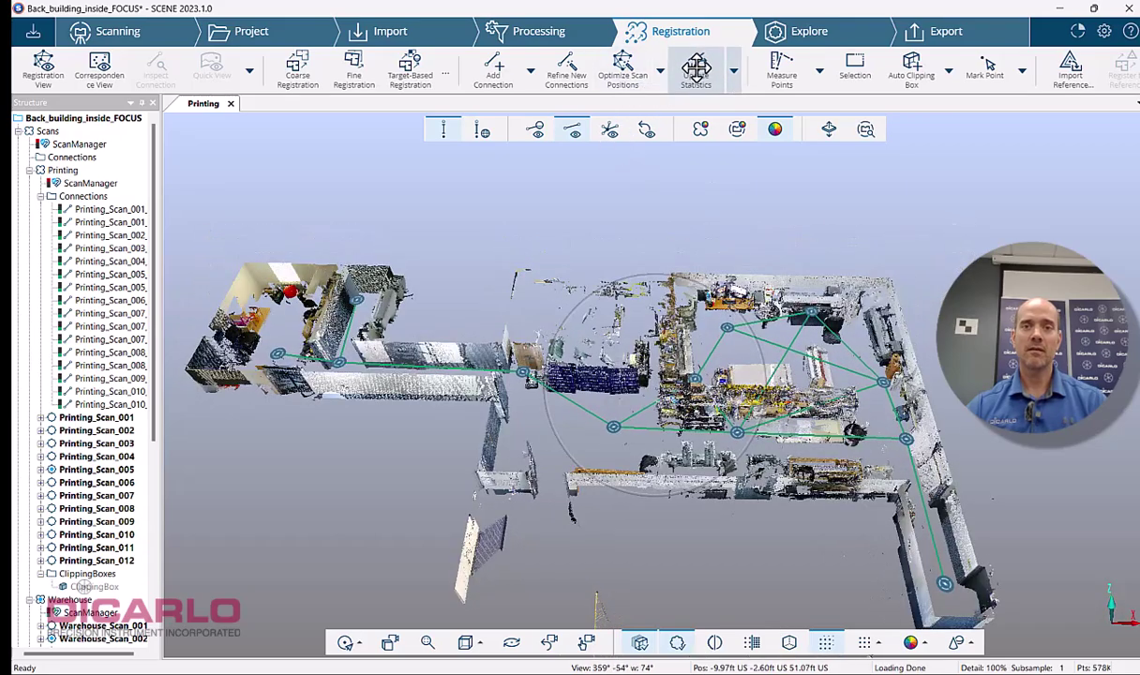
- Update the Printing cluster's registration statistics and review the scan results and scan point errors in its ScanManager
{"action": "left_click", "coordinate": [696, 68]}
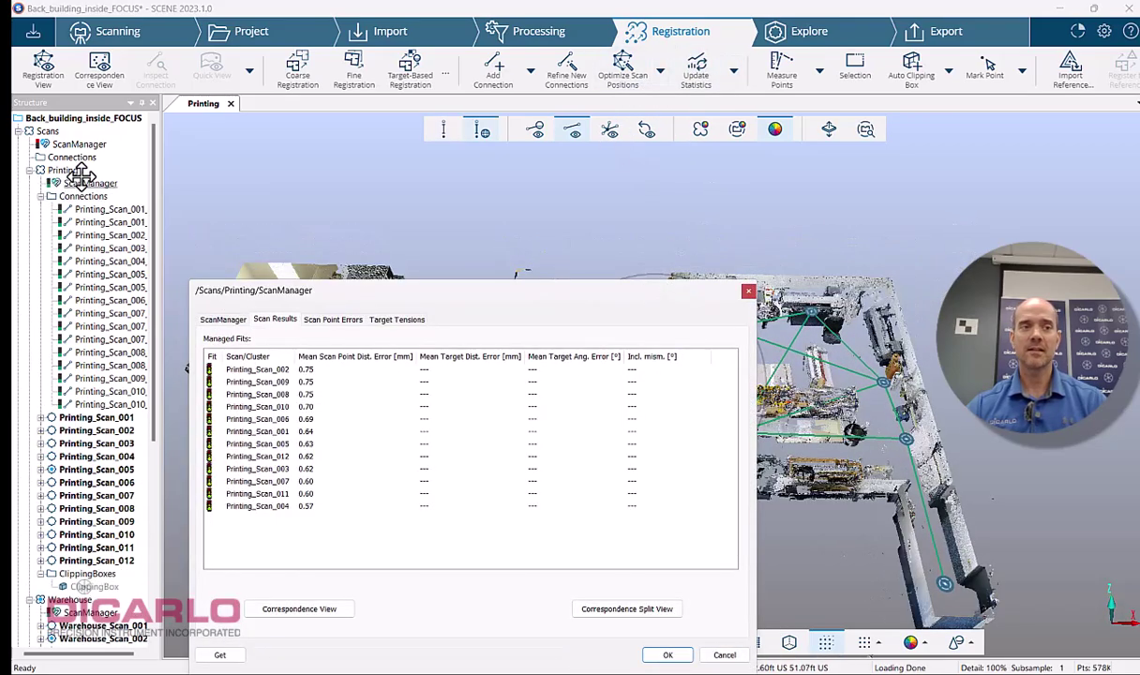
{"action": "left_click_drag", "start_coordinate": [480, 288], "coordinate": [482, 167]}
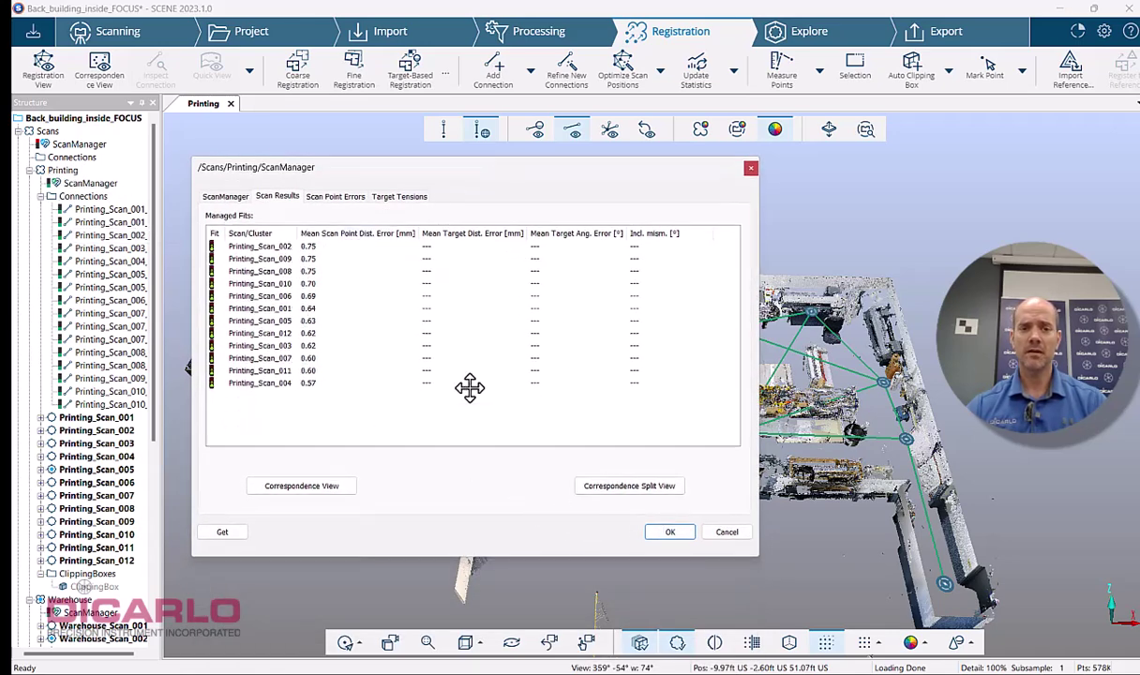
{"action": "left_click", "coordinate": [335, 196]}
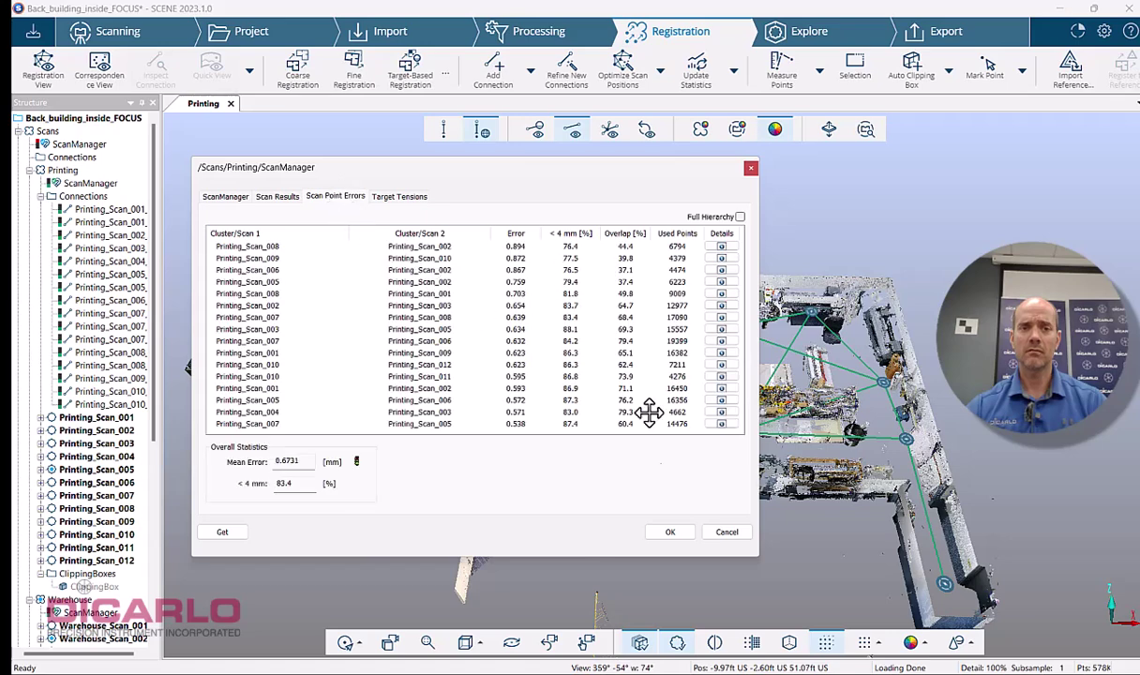
{"action": "left_click", "coordinate": [670, 531]}
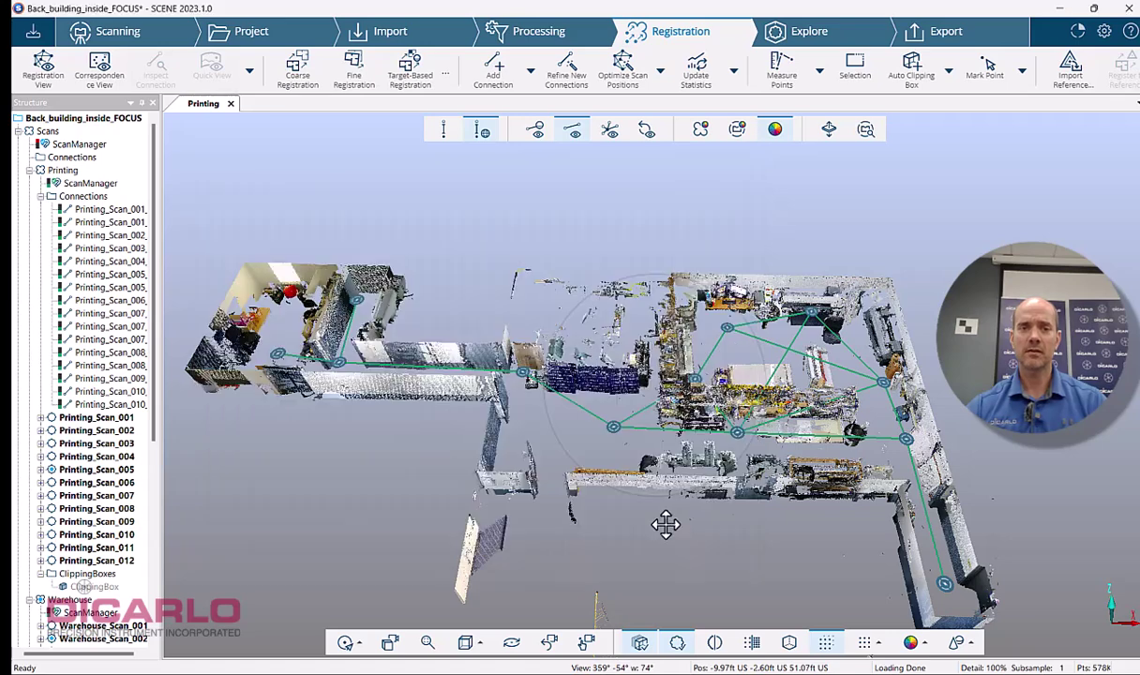
- Collapse the Printing cluster and replace its registration view with one of the whole Scans cluster
{"action": "left_click", "coordinate": [28, 170]}
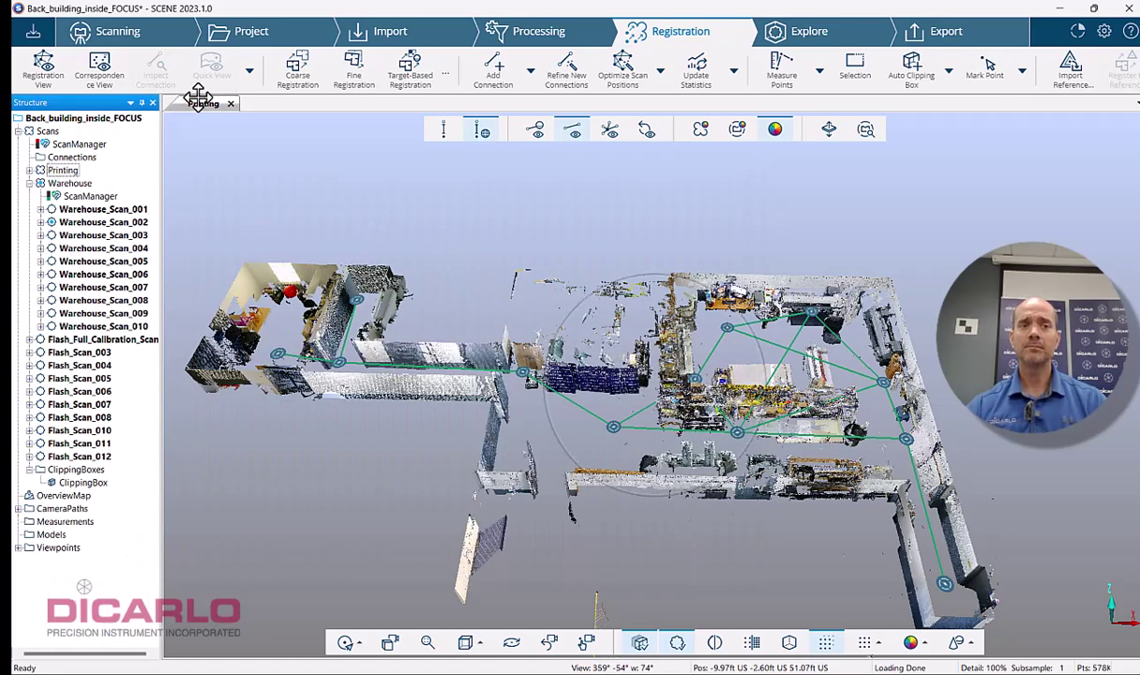
{"action": "left_click", "coordinate": [230, 103]}
{"action": "left_click", "coordinate": [43, 130]}
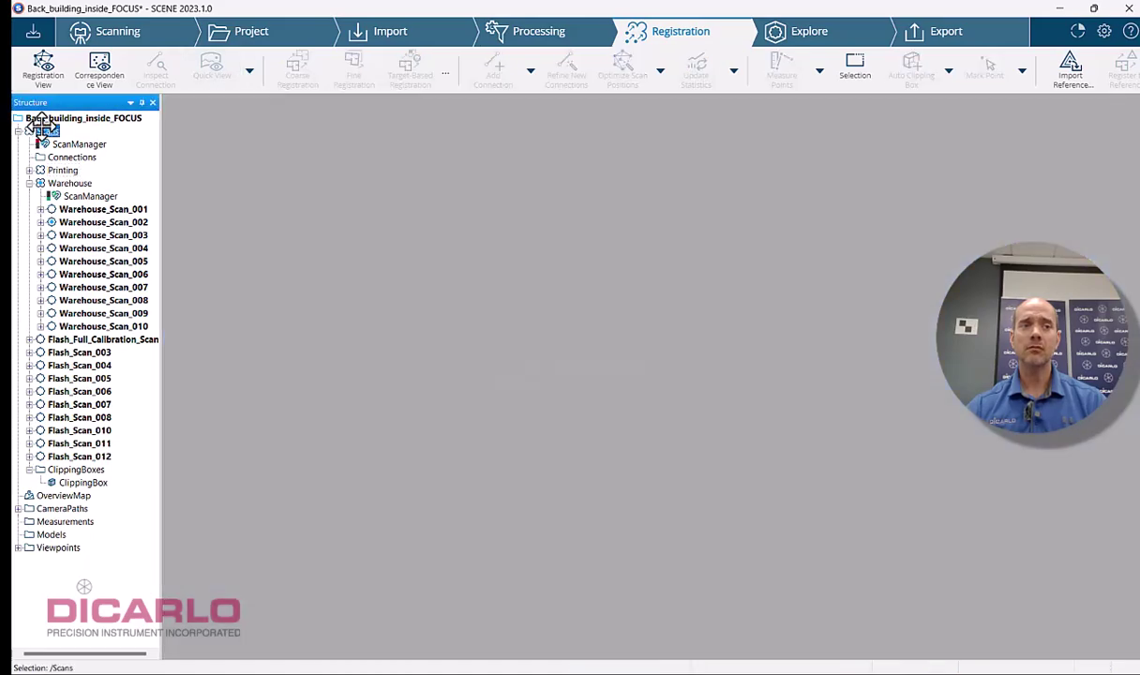
{"action": "left_click", "coordinate": [44, 67]}
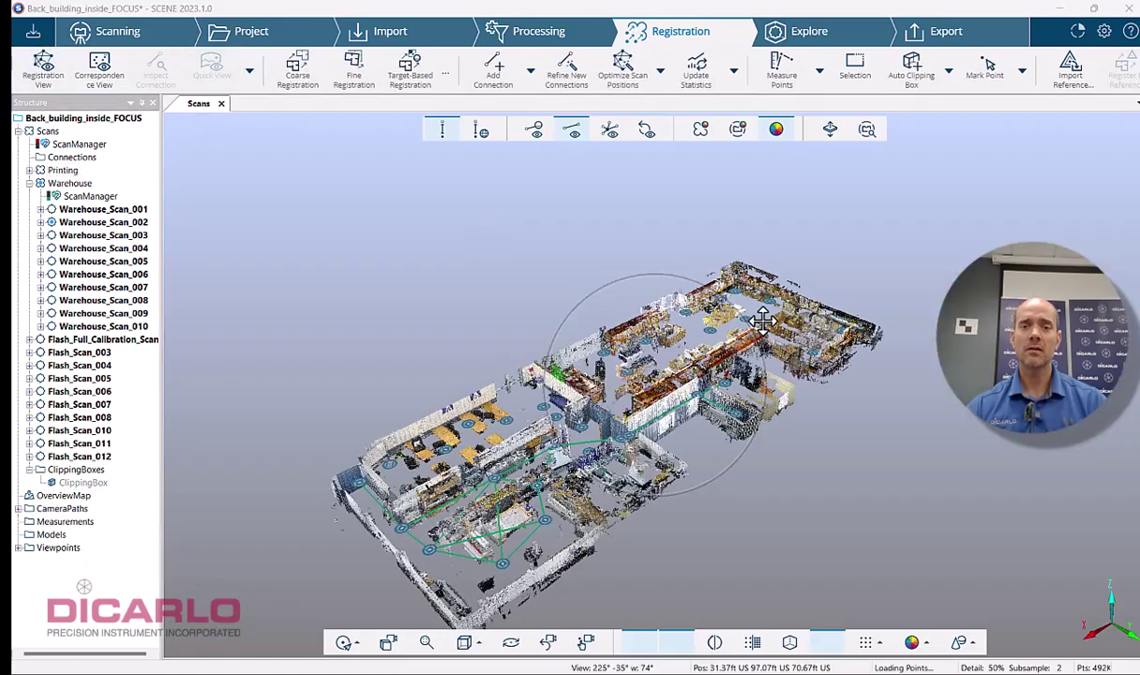
{"action": "left_click_drag", "start_coordinate": [956, 285], "coordinate": [221, 235]}
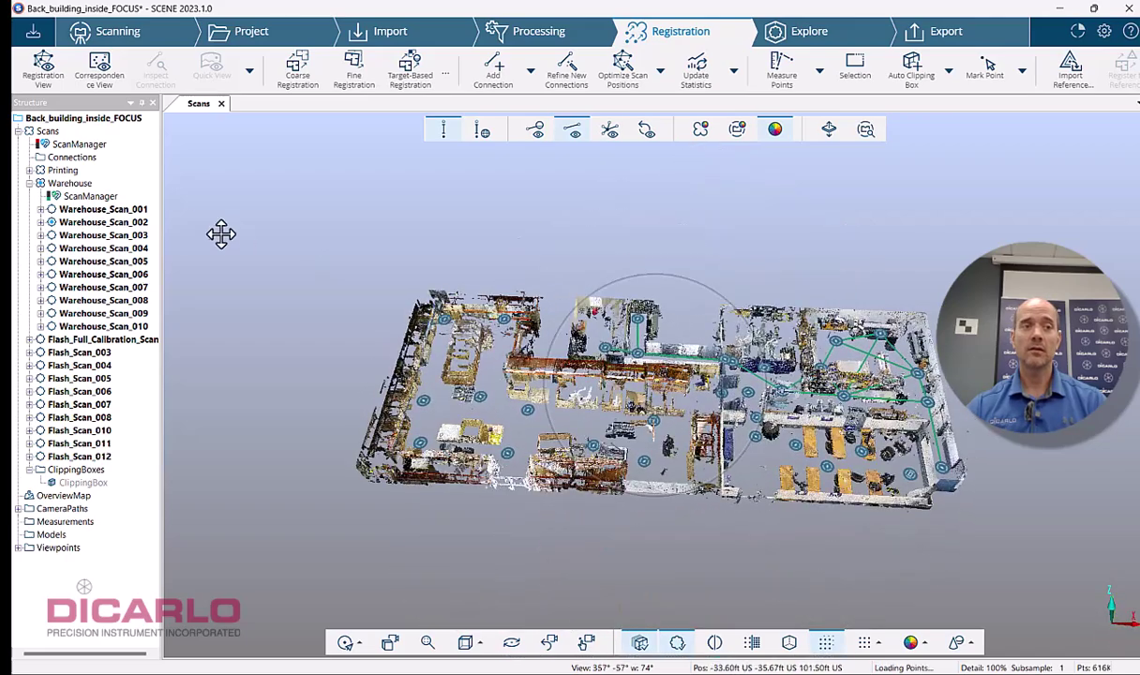
- Select the Warehouse cluster to highlight its scans within the whole-project registration view
{"action": "left_click", "coordinate": [62, 170]}
{"action": "left_click", "coordinate": [66, 183]}
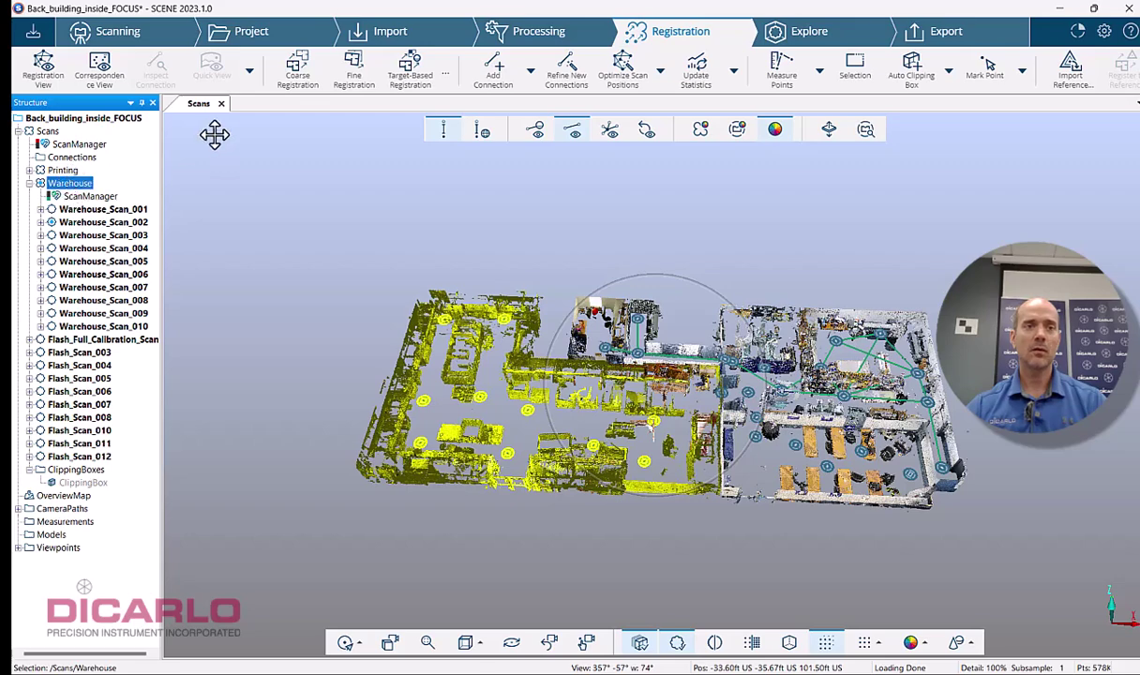
{"action": "scroll", "coordinate": [581, 400], "scroll_direction": "up", "scroll_amount": 3}
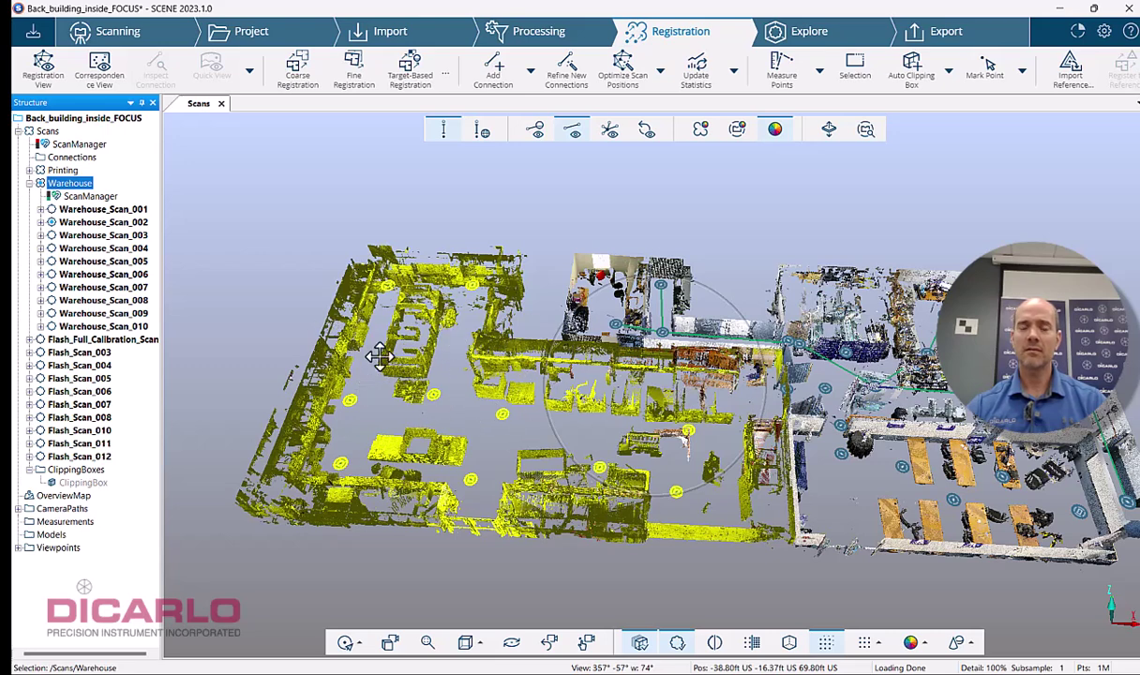
- Replace the Scans view with a registration view of the Warehouse cluster and add a clipping box that cuts away the roof
{"action": "left_click", "coordinate": [222, 103]}
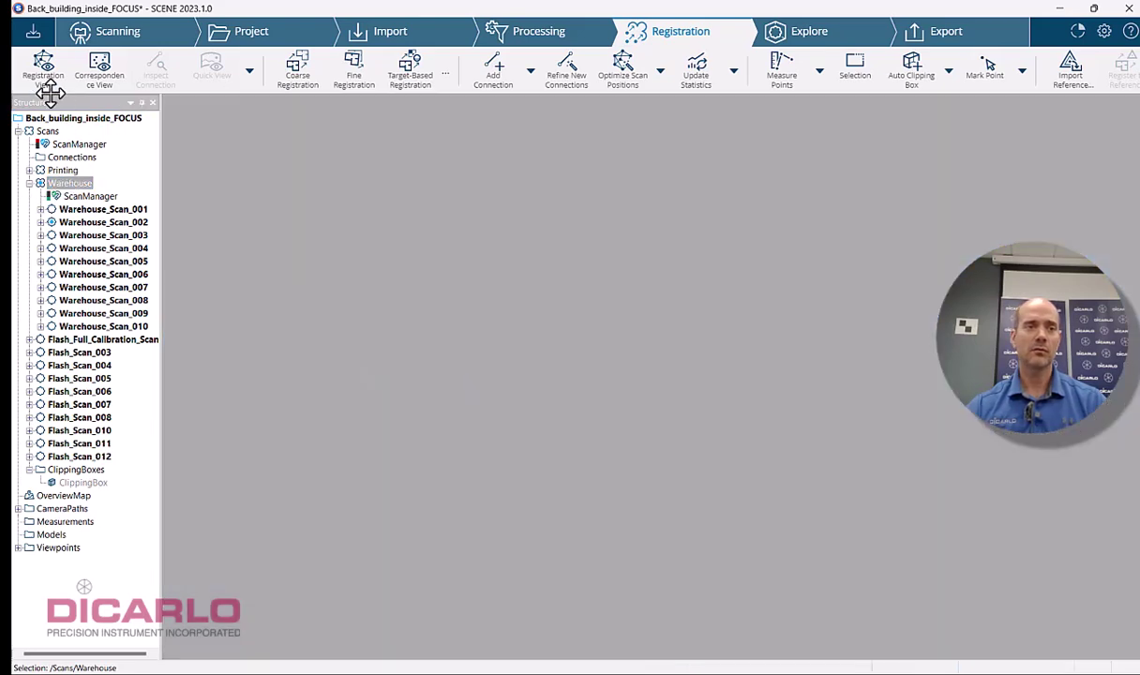
{"action": "left_click", "coordinate": [71, 184]}
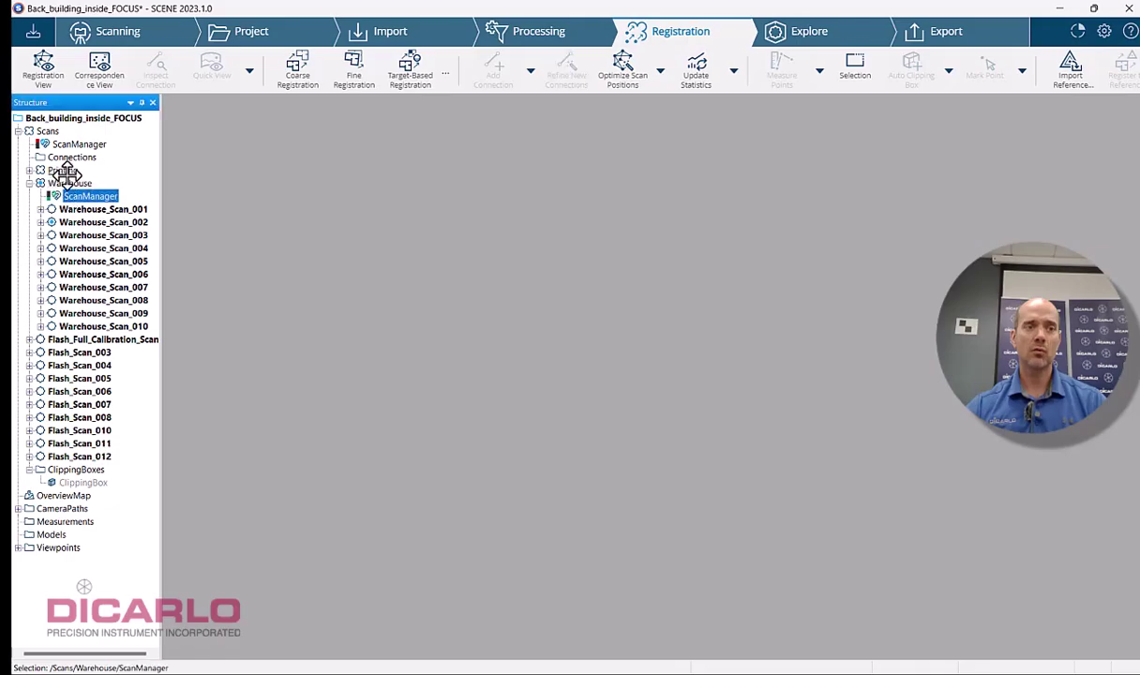
{"action": "left_click", "coordinate": [43, 80]}
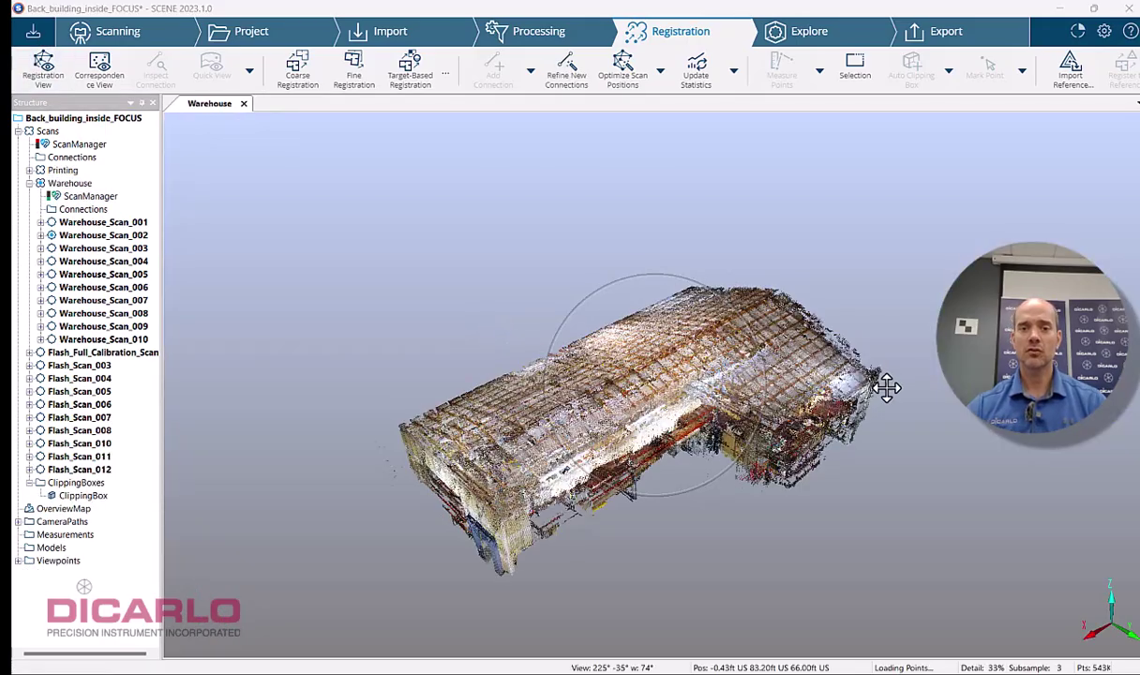
{"action": "left_click_drag", "start_coordinate": [886, 384], "coordinate": [1032, 412]}
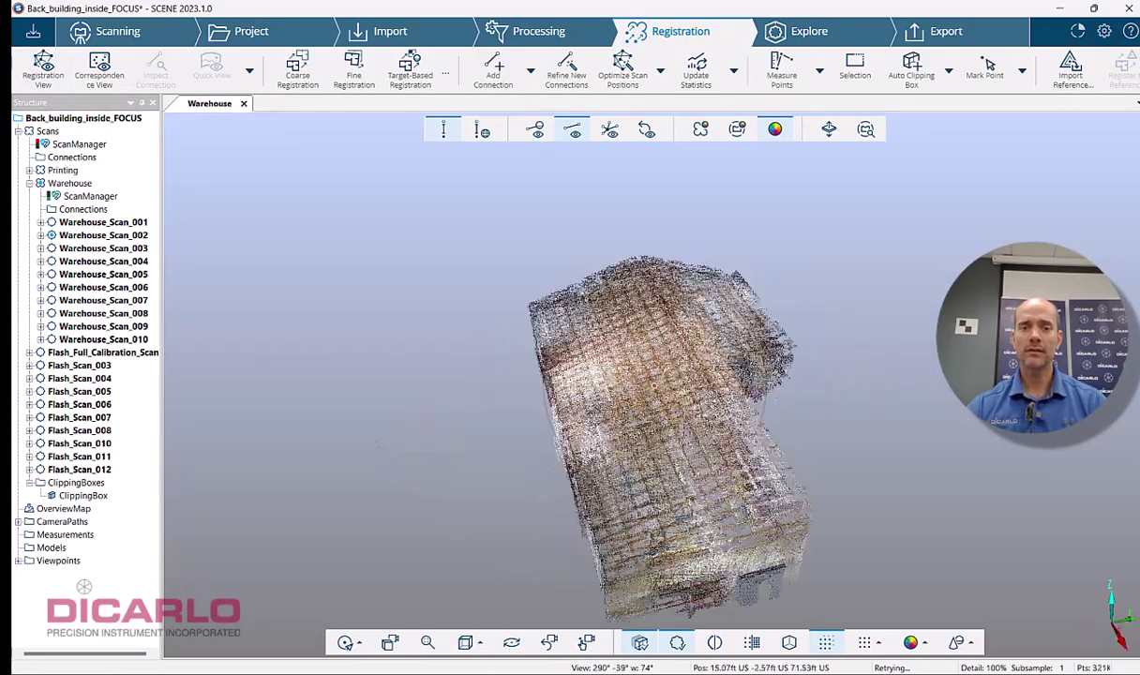
{"action": "left_click_drag", "start_coordinate": [713, 356], "coordinate": [902, 434]}
{"action": "left_click_drag", "start_coordinate": [913, 538], "coordinate": [844, 561]}
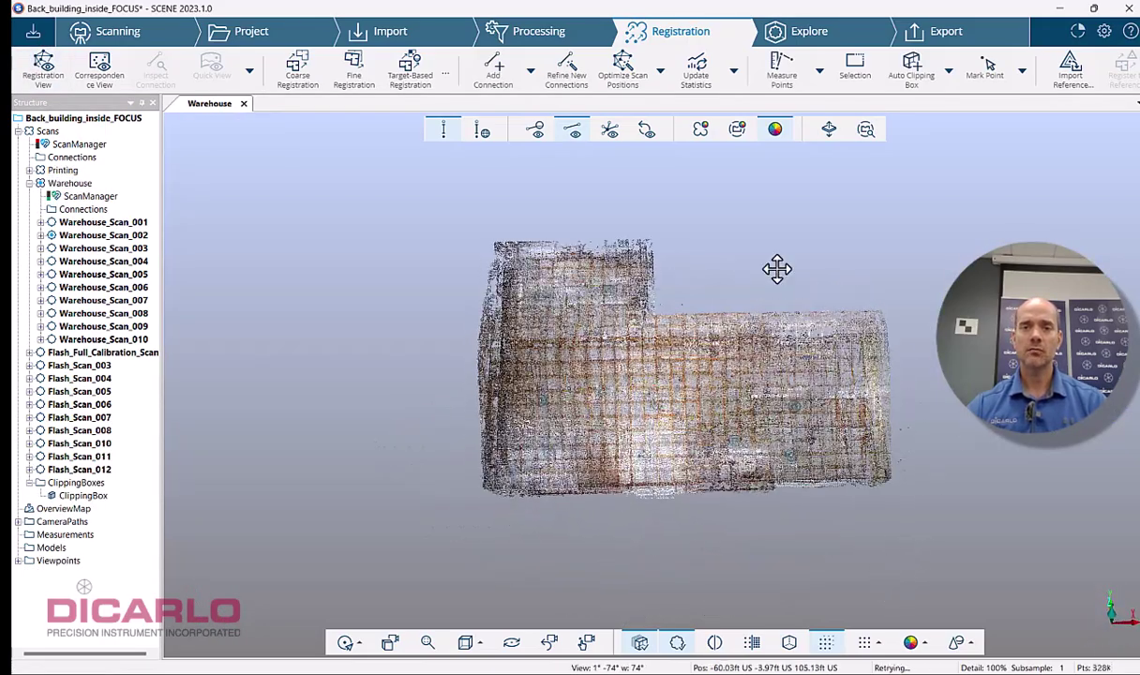
{"action": "left_click", "coordinate": [825, 128]}
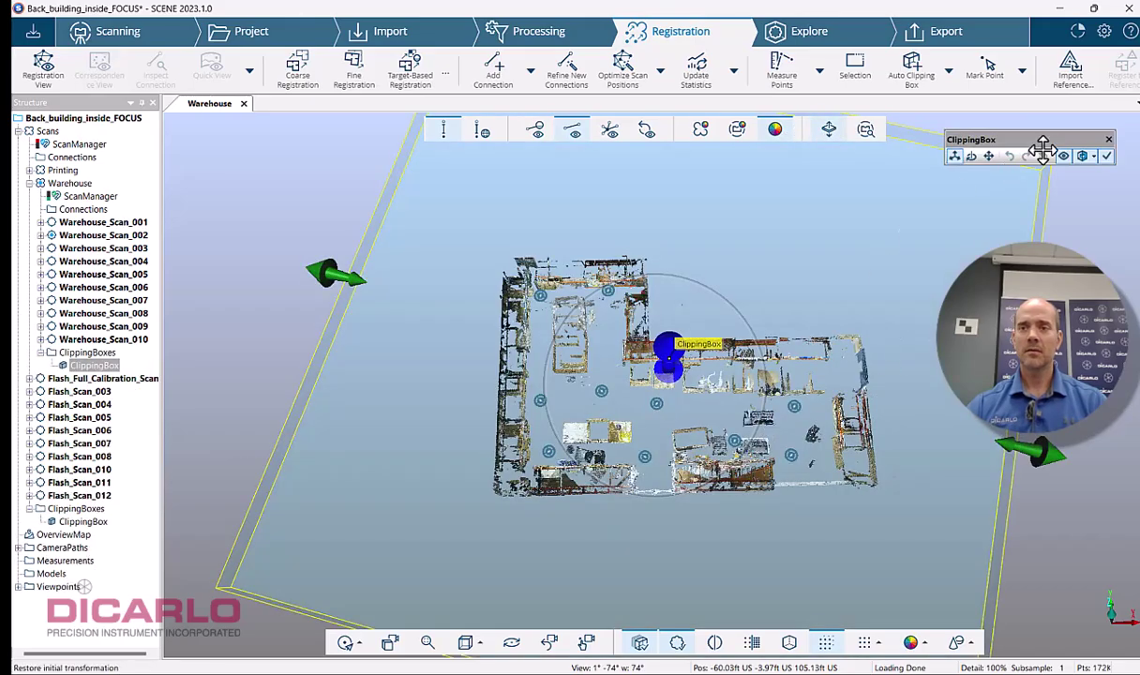
{"action": "left_click_drag", "start_coordinate": [947, 225], "coordinate": [848, 122]}
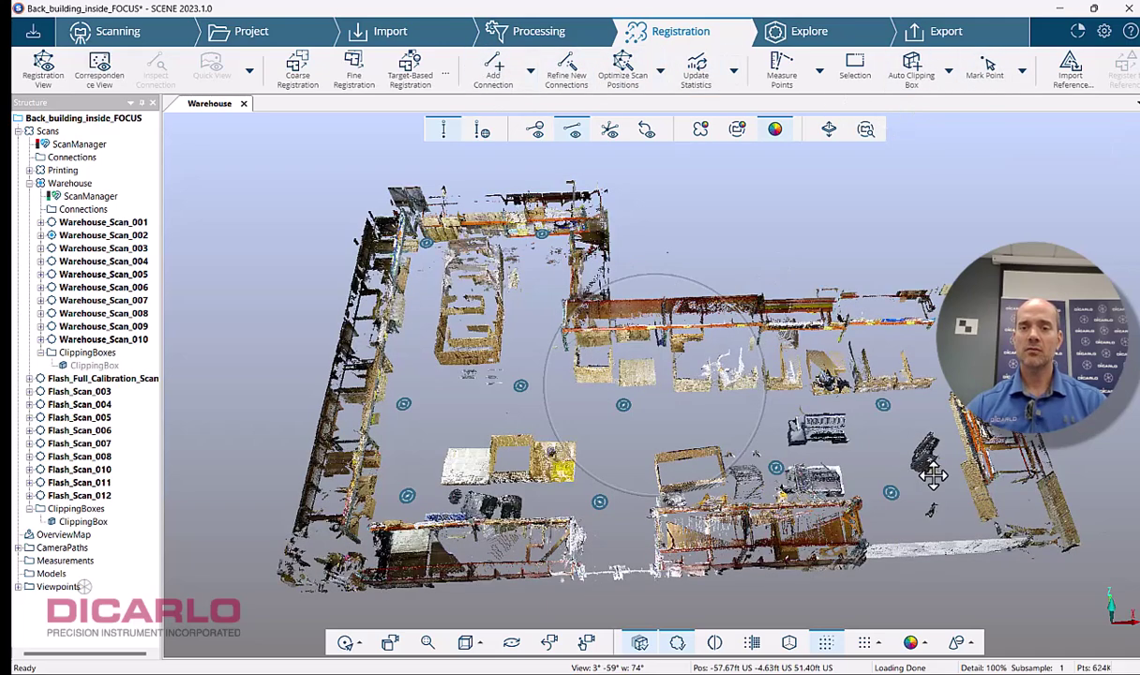
- Run a fine registration on the Warehouse cluster and look over the Fine and General registration settings
{"action": "left_click", "coordinate": [350, 63]}
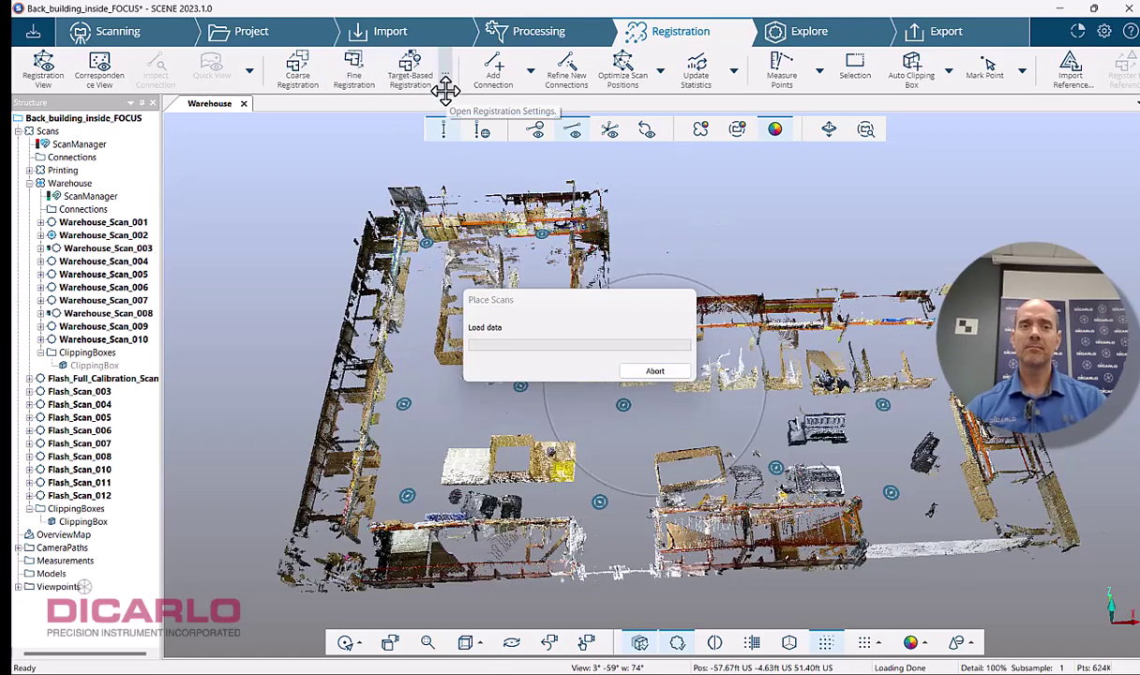
{"action": "left_click_drag", "start_coordinate": [536, 145], "coordinate": [264, 144]}
{"action": "left_click", "coordinate": [272, 197]}
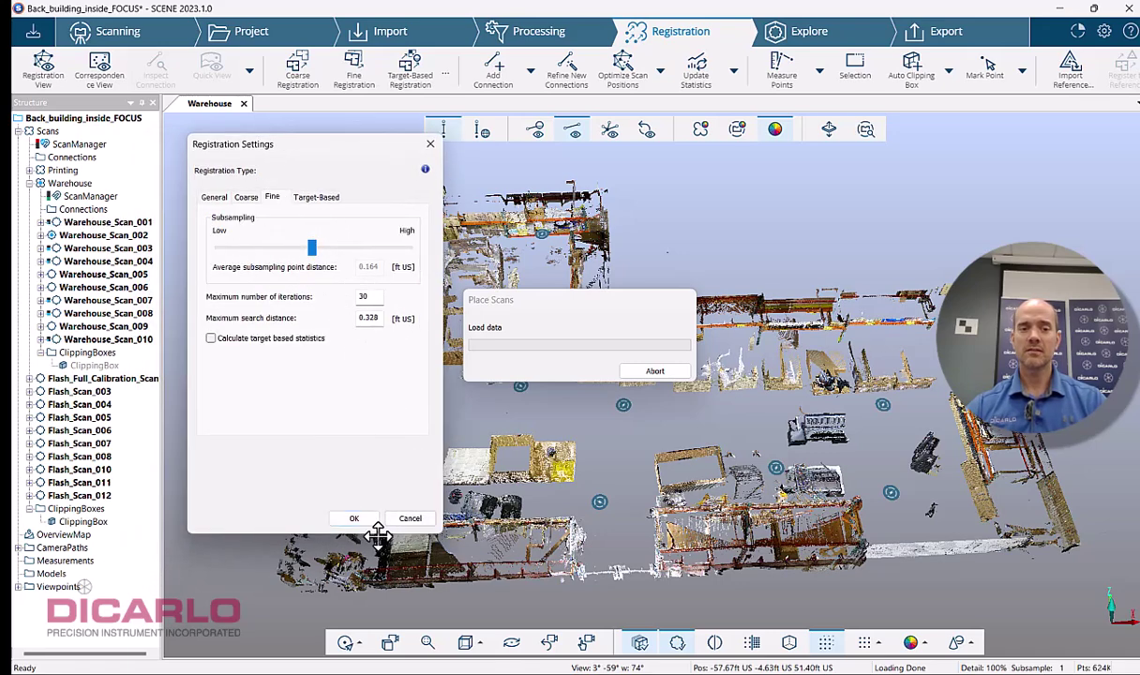
{"action": "left_click", "coordinate": [215, 196]}
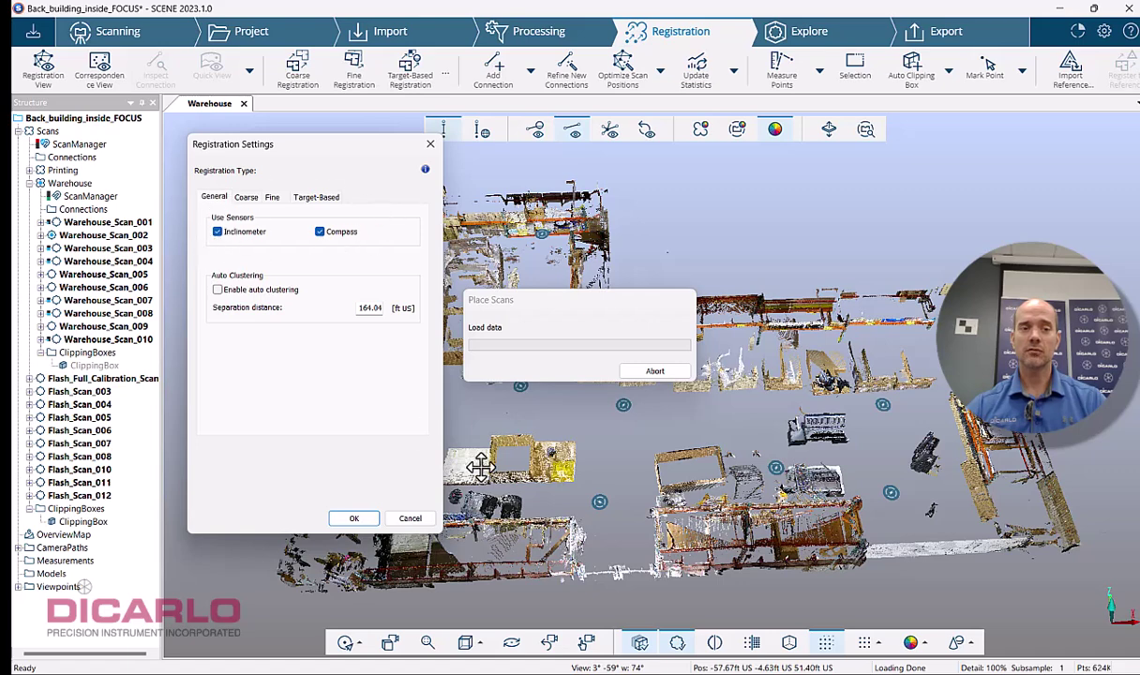
{"action": "left_click", "coordinate": [353, 518]}
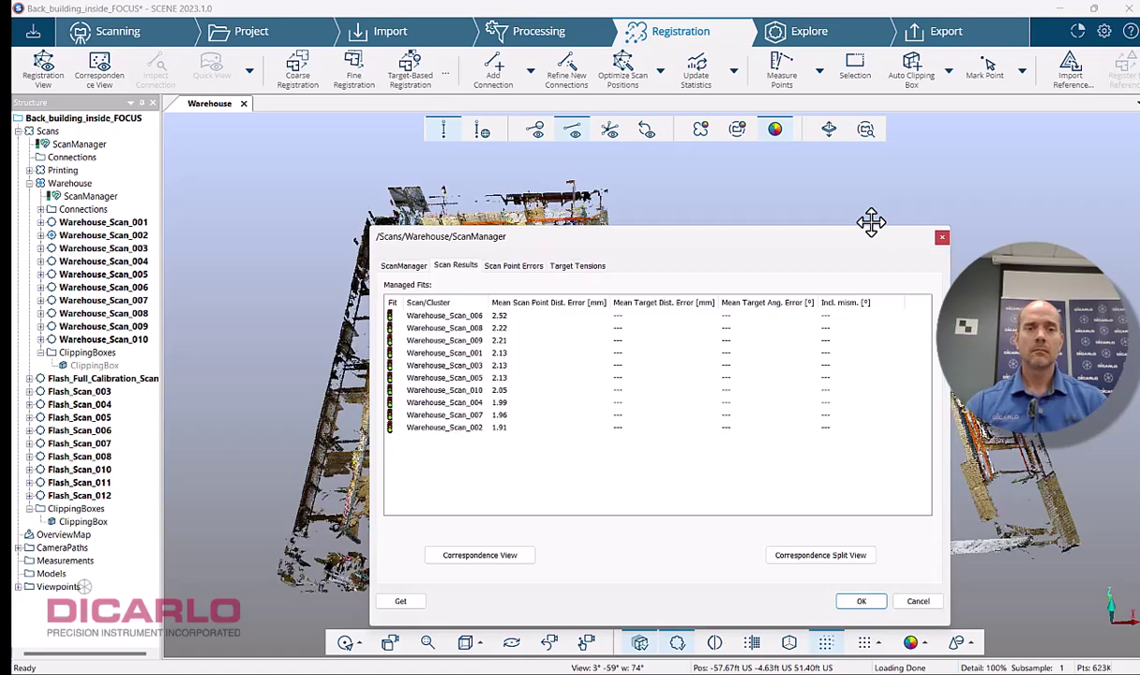
- Review the scan point errors and target tensions in the Warehouse cluster's ScanManager
{"action": "left_click", "coordinate": [514, 265]}
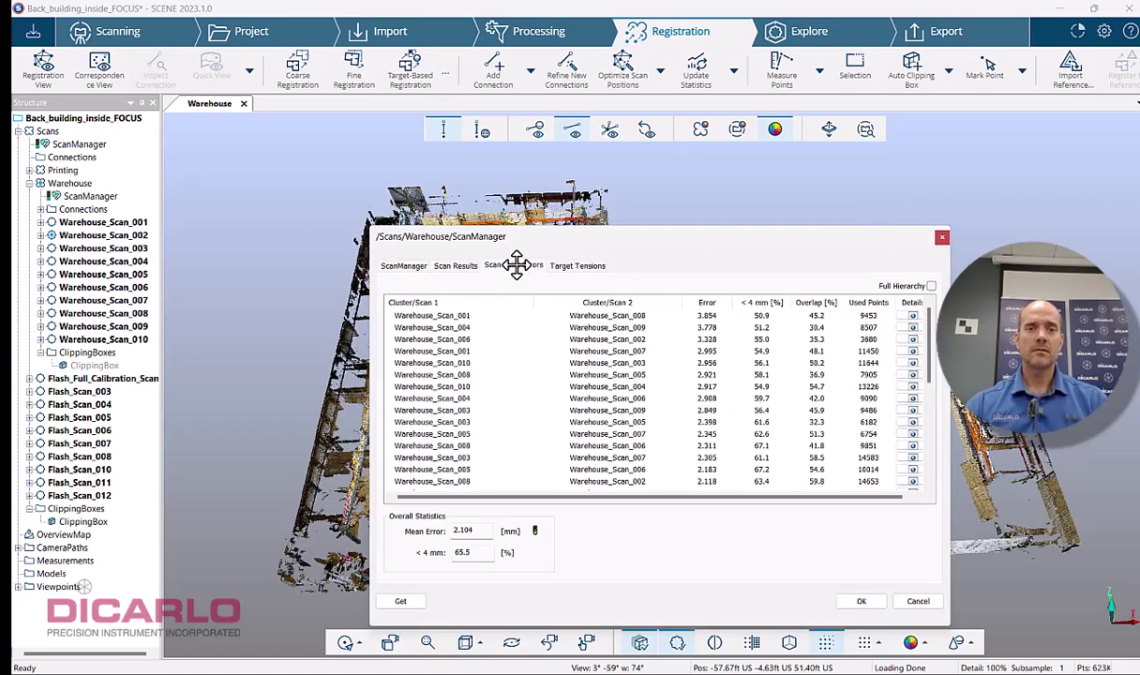
{"action": "left_click", "coordinate": [581, 265]}
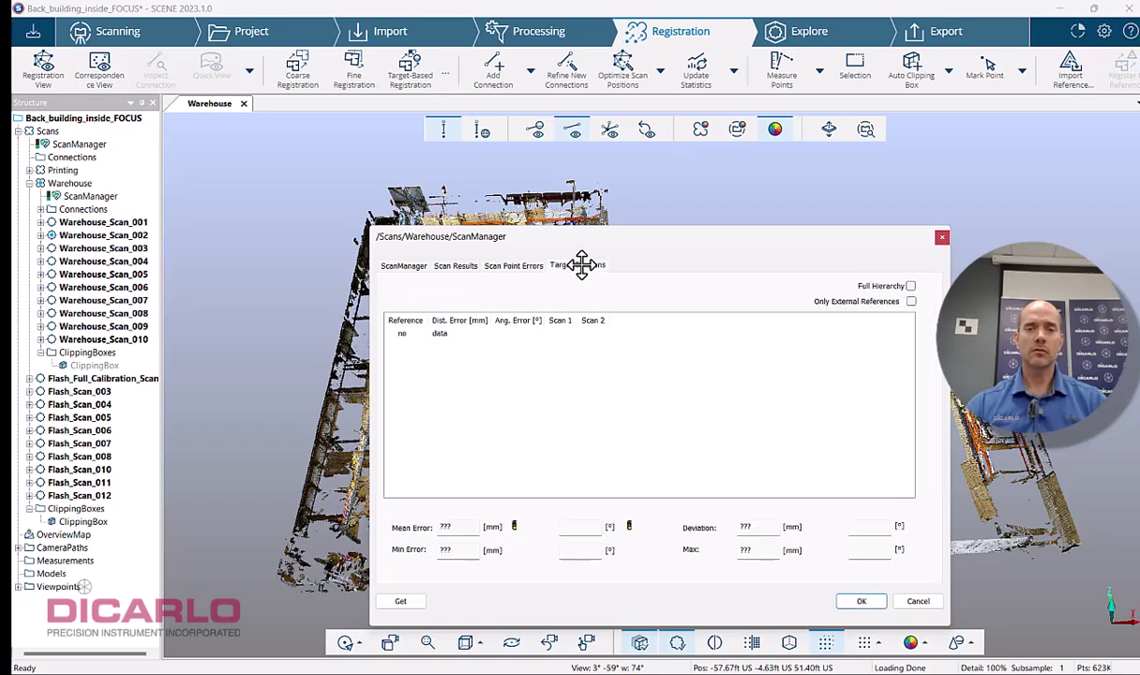
{"action": "left_click", "coordinate": [859, 601]}
- Delete the long diagonal connection between Warehouse_Scan_006 and Warehouse_Scan_002
{"action": "left_click_drag", "start_coordinate": [882, 361], "coordinate": [834, 397]}
{"action": "scroll", "coordinate": [603, 407], "scroll_direction": "up", "scroll_amount": 2}
{"action": "left_click_drag", "start_coordinate": [878, 359], "coordinate": [908, 364]}
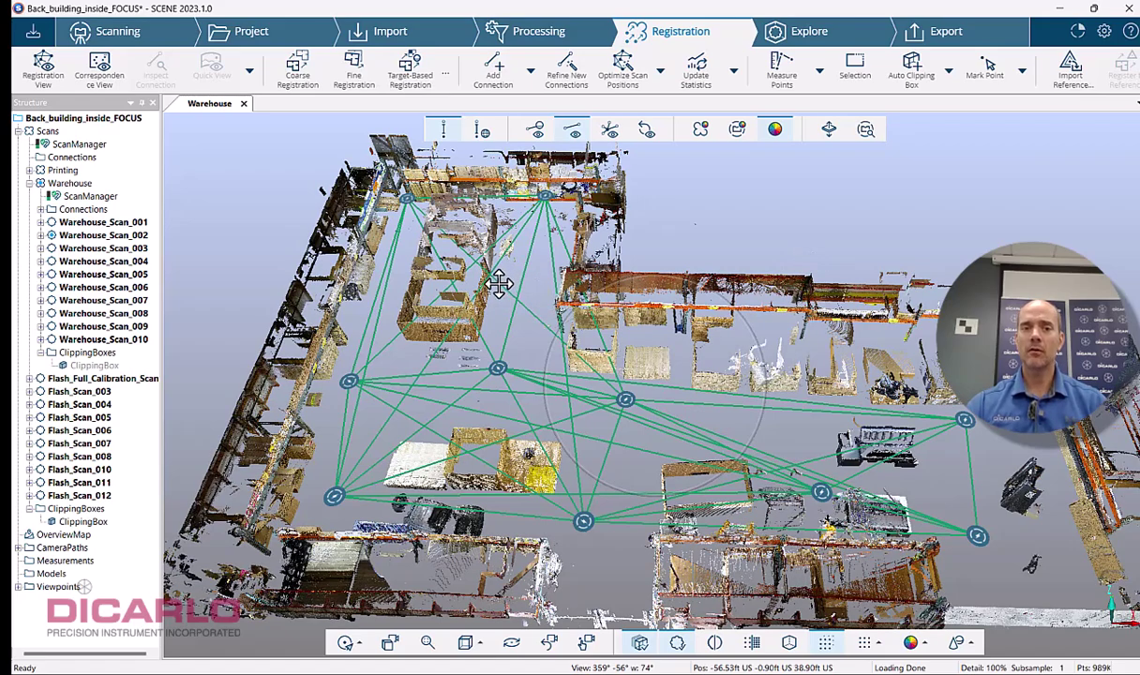
{"action": "left_click", "coordinate": [500, 284]}
{"action": "right_click", "coordinate": [511, 281]}
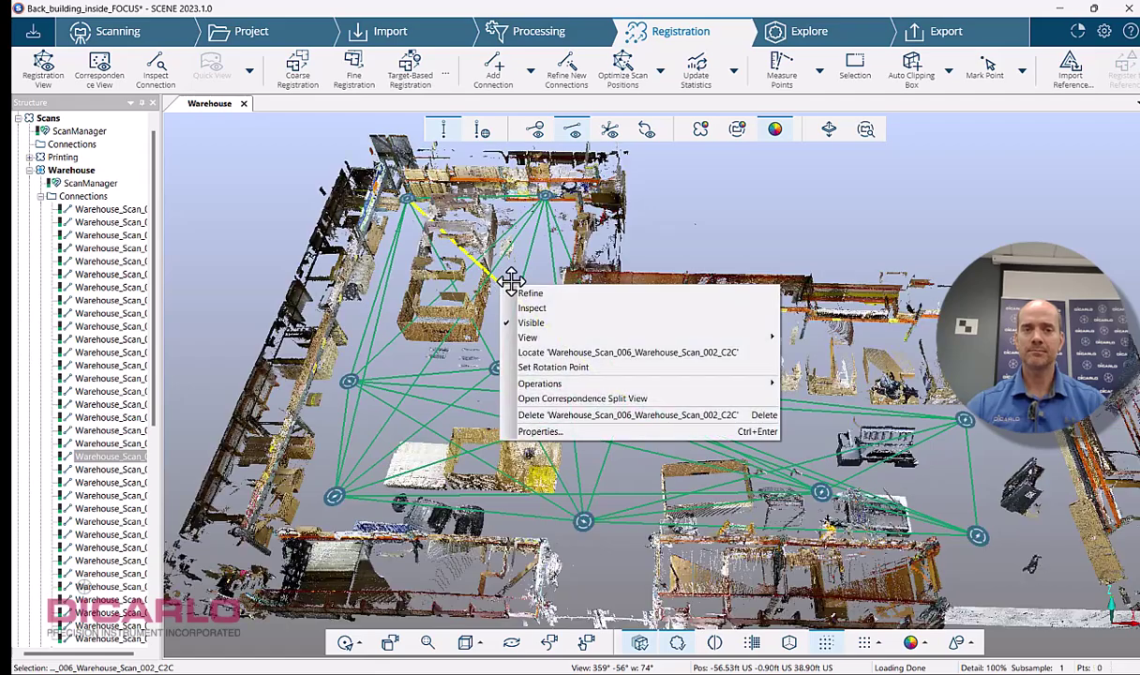
{"action": "left_click", "coordinate": [575, 414]}
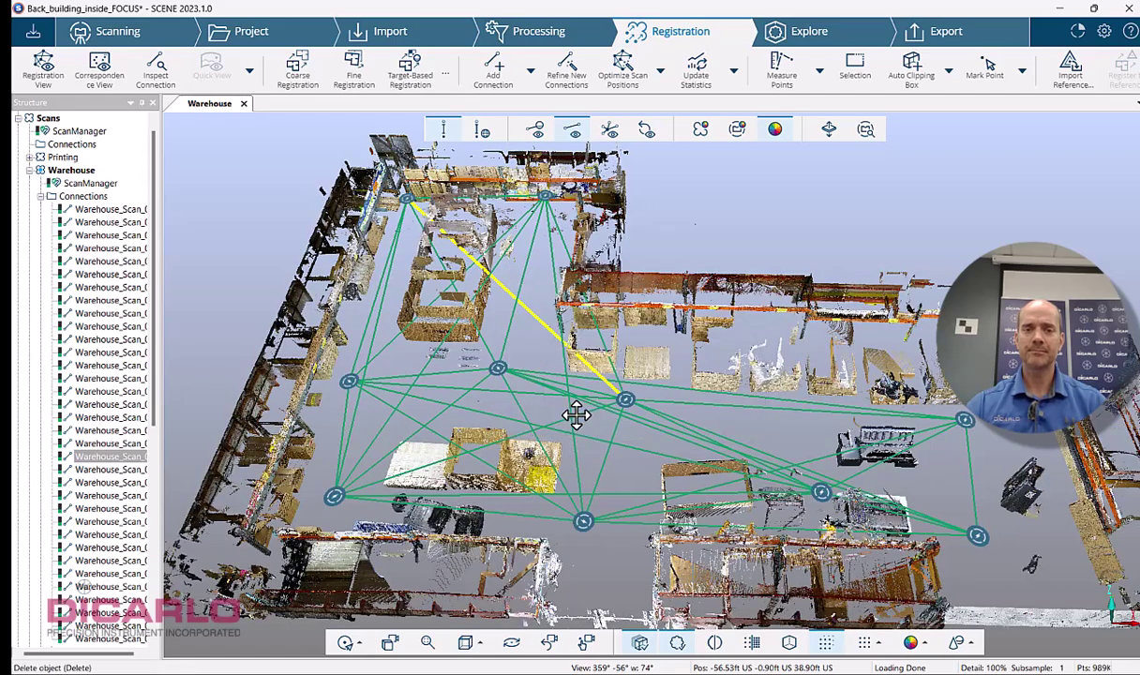
{"action": "left_click", "coordinate": [636, 402]}
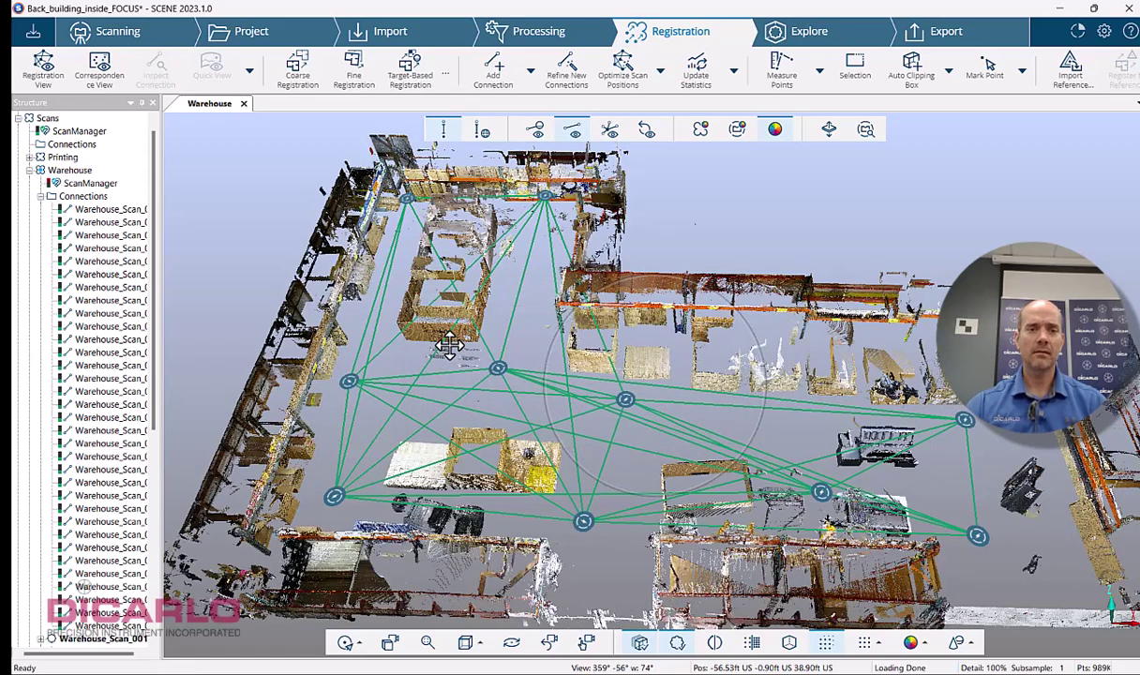
- Delete the connections between Warehouse_Scan_008 and Warehouse_Scan_005 and between Warehouse_Scan_001 and Warehouse_Scan_007
{"action": "left_click", "coordinate": [445, 341]}
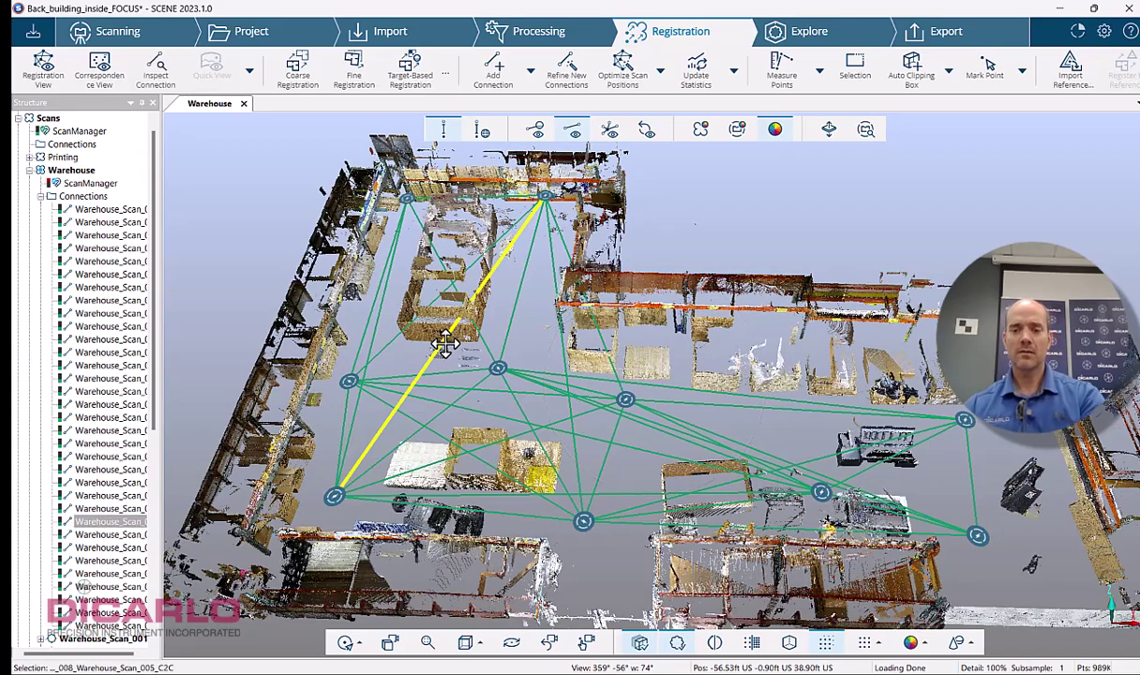
{"action": "key", "text": "Delete"}
{"action": "left_click", "coordinate": [634, 409]}
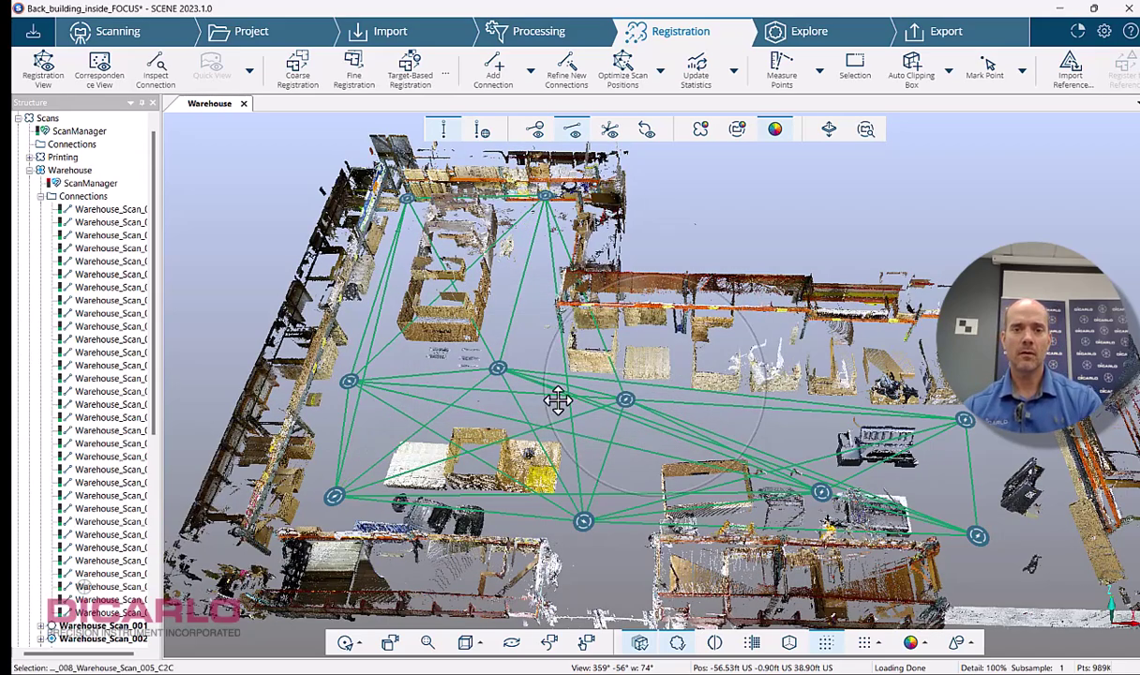
{"action": "left_click", "coordinate": [482, 389]}
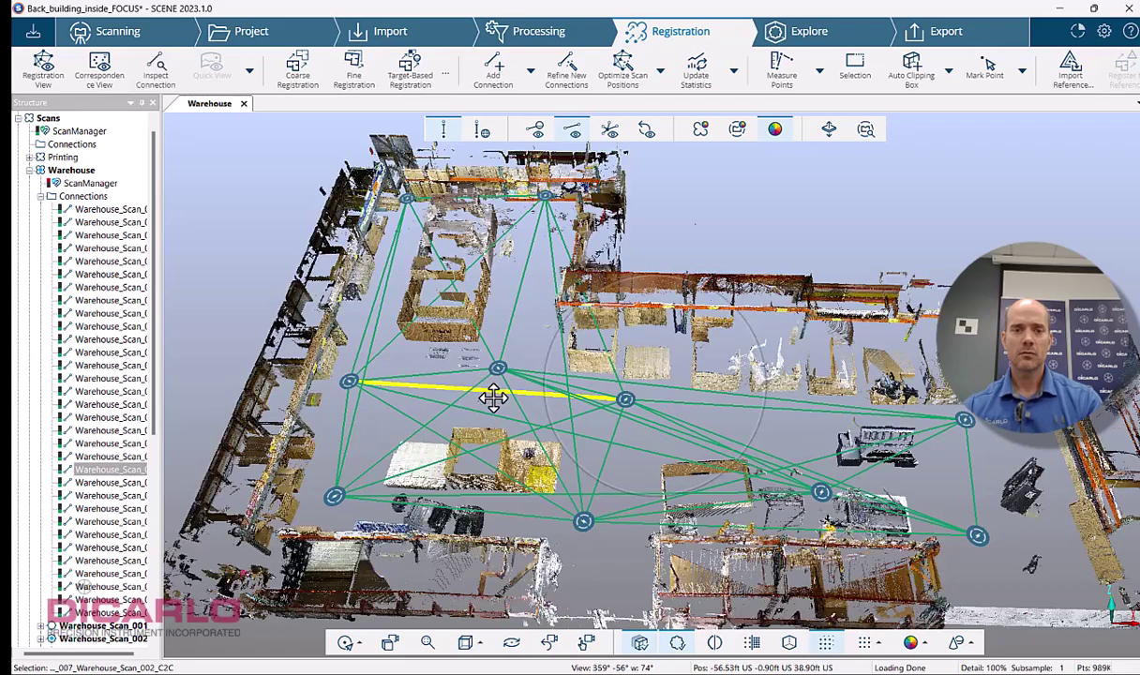
{"action": "left_click", "coordinate": [488, 414]}
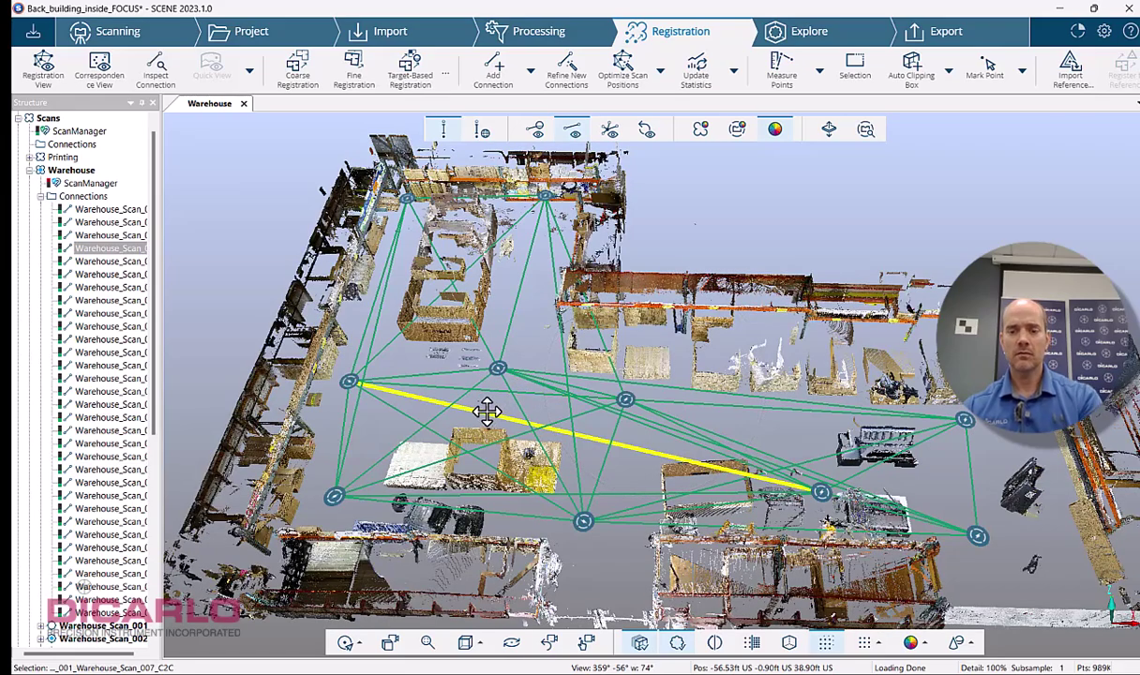
{"action": "key", "text": "Delete"}
{"action": "left_click", "coordinate": [634, 404]}
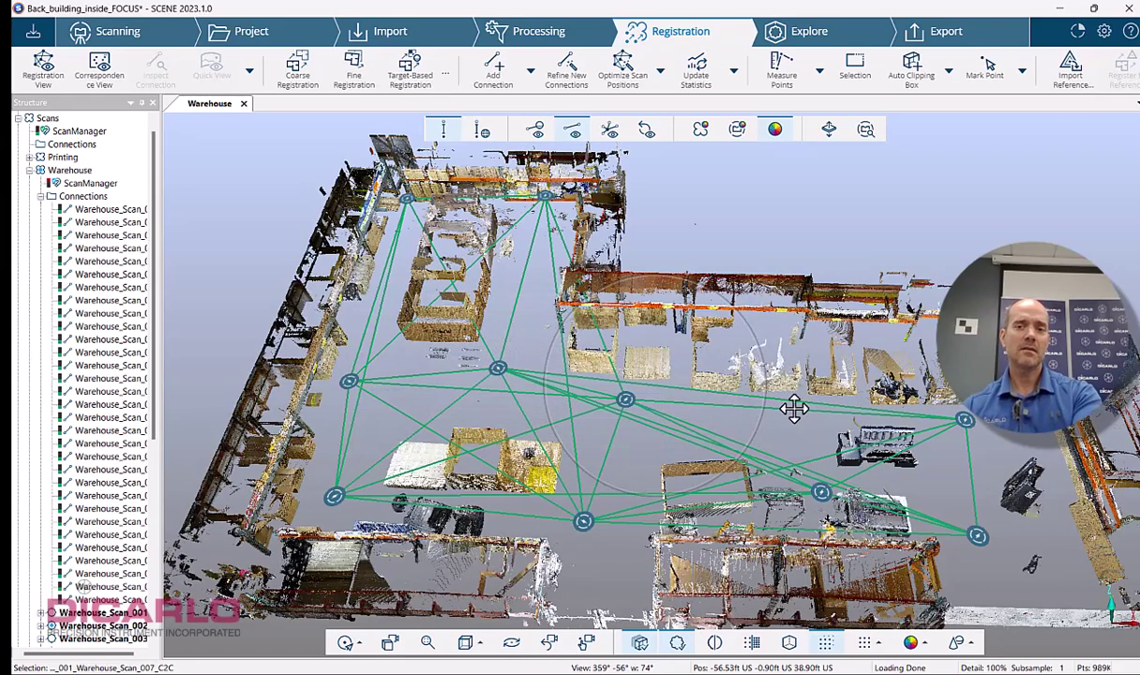
- Check other long Warehouse connections, including scans 010 to 002, 001 to 004 and 010 to 003, for unneeded links
{"action": "left_click", "coordinate": [794, 408]}
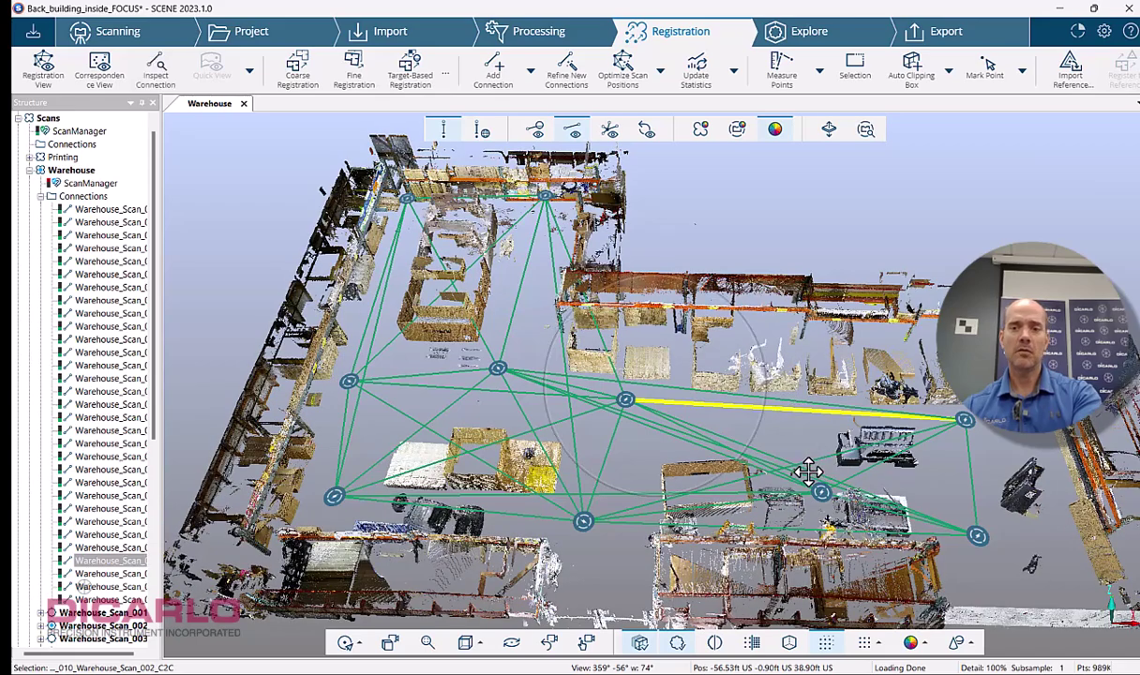
{"action": "left_click", "coordinate": [808, 473]}
{"action": "left_click", "coordinate": [776, 476]}
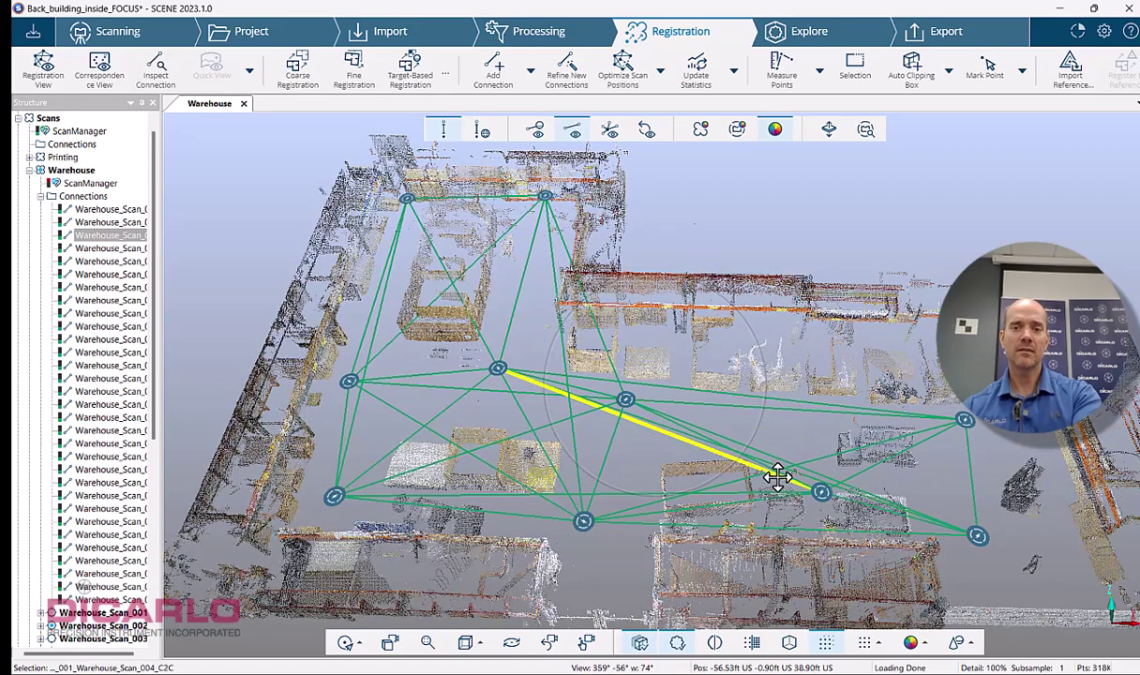
{"action": "left_click", "coordinate": [722, 484]}
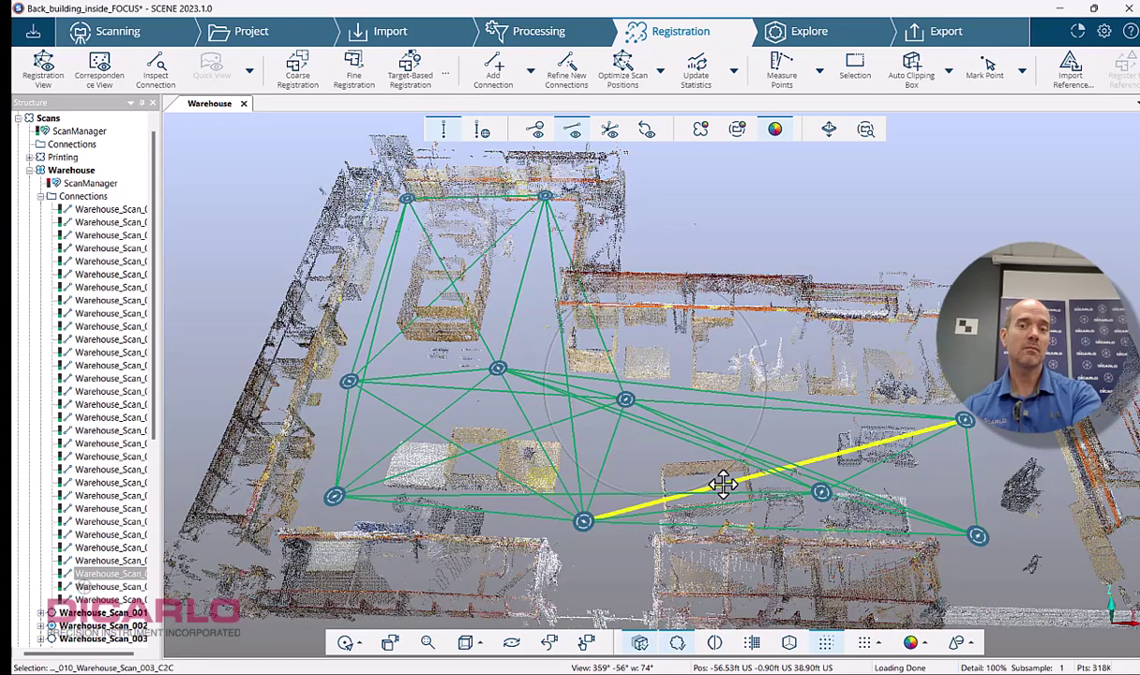
{"action": "left_click", "coordinate": [626, 461]}
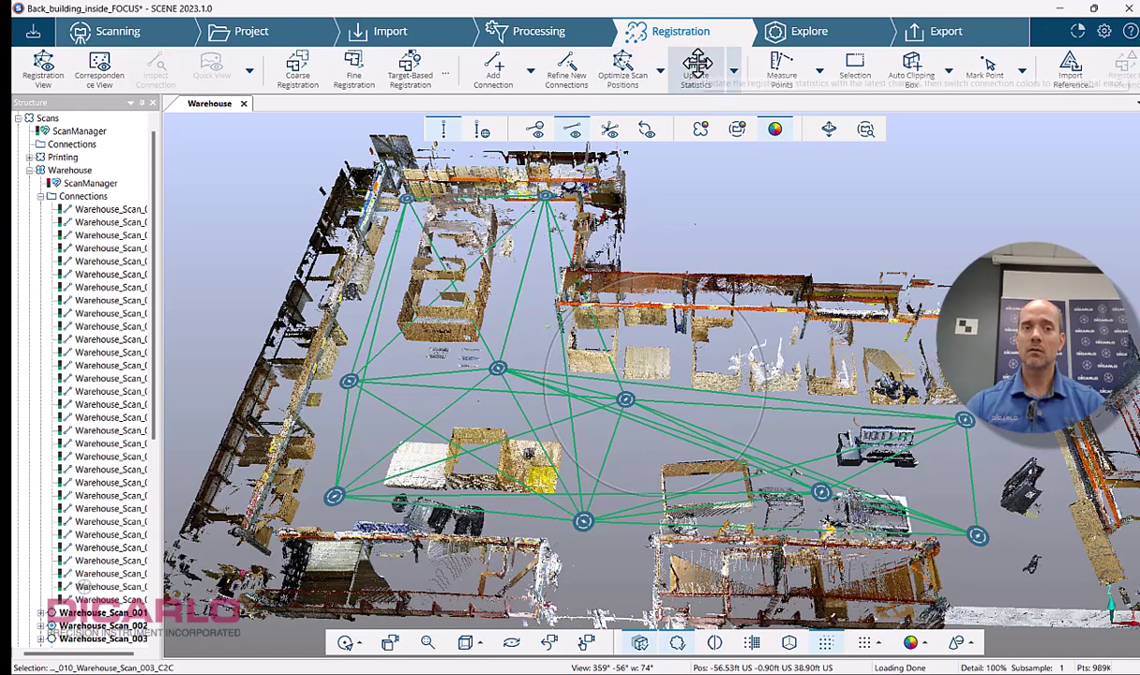
- Update the Warehouse cluster's registration statistics and review its scan results, scan point errors and overall mean error
{"action": "left_click", "coordinate": [86, 183]}
{"action": "left_click_drag", "start_coordinate": [86, 183], "coordinate": [43, 173]}
{"action": "left_click", "coordinate": [691, 61]}
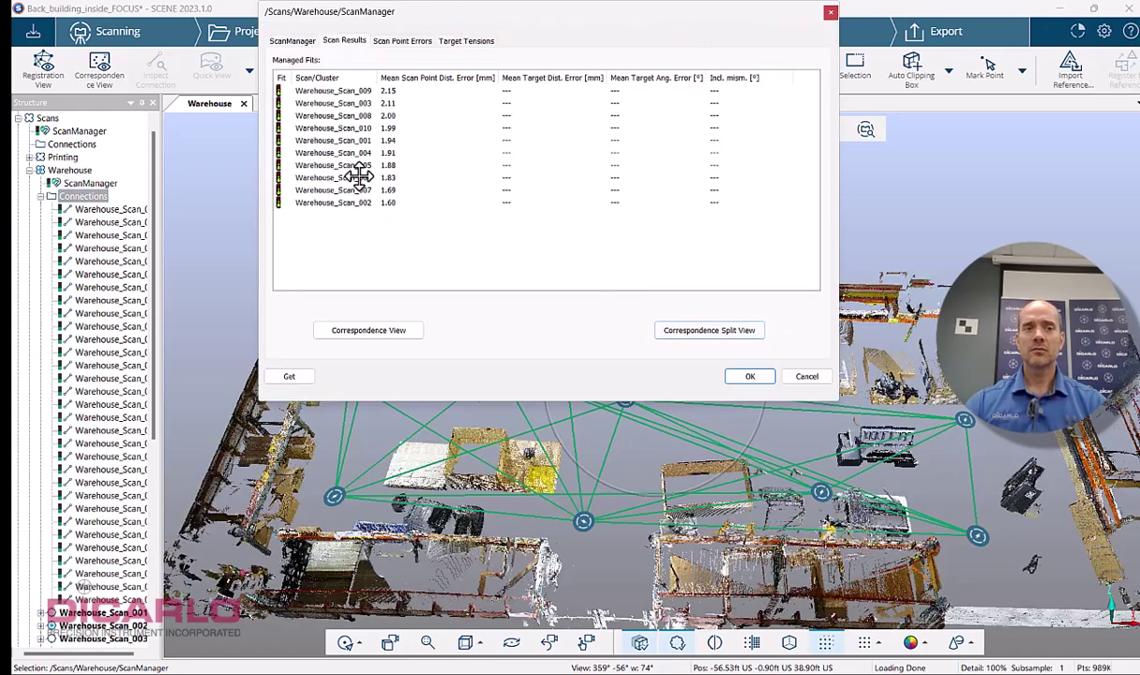
{"action": "left_click", "coordinate": [401, 40]}
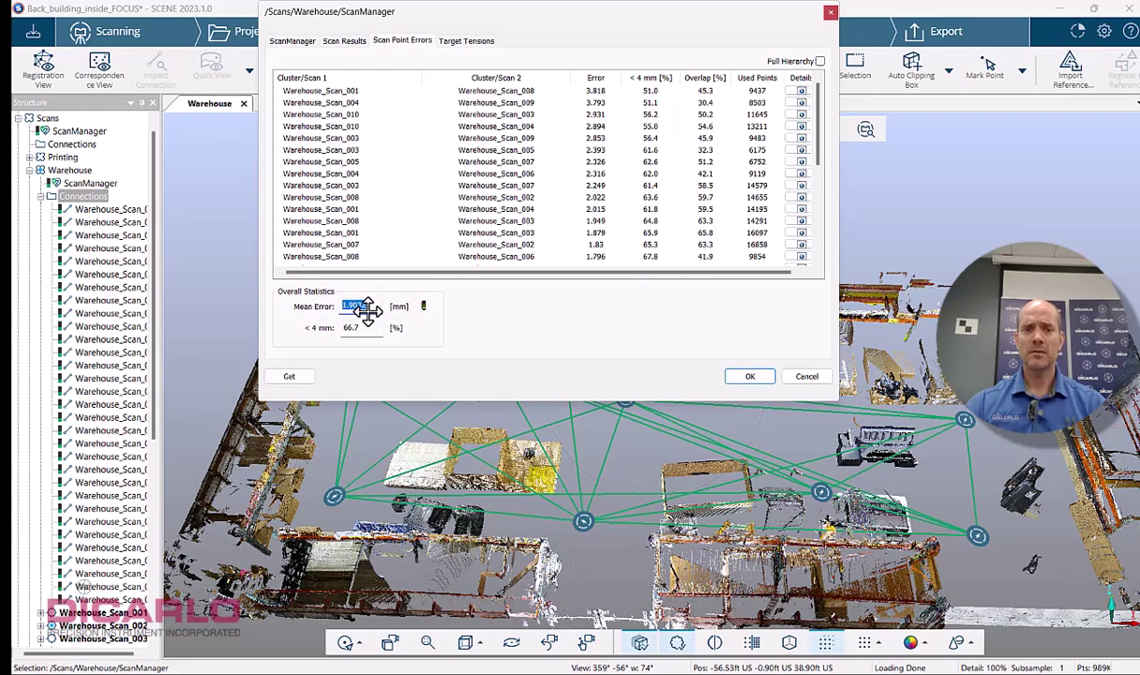
{"action": "left_click", "coordinate": [747, 375]}
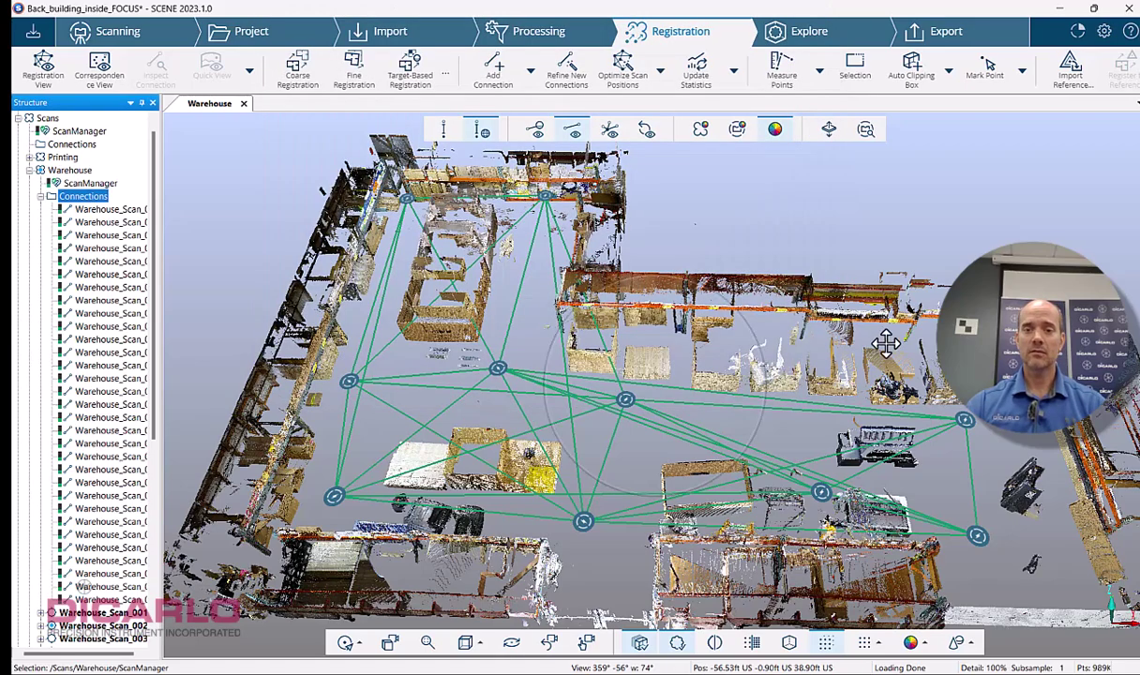
- Collapse the Warehouse cluster and replace its registration view with one of the whole Scans cluster, seen from above
{"action": "scroll", "coordinate": [811, 347], "scroll_direction": "down", "scroll_amount": 2}
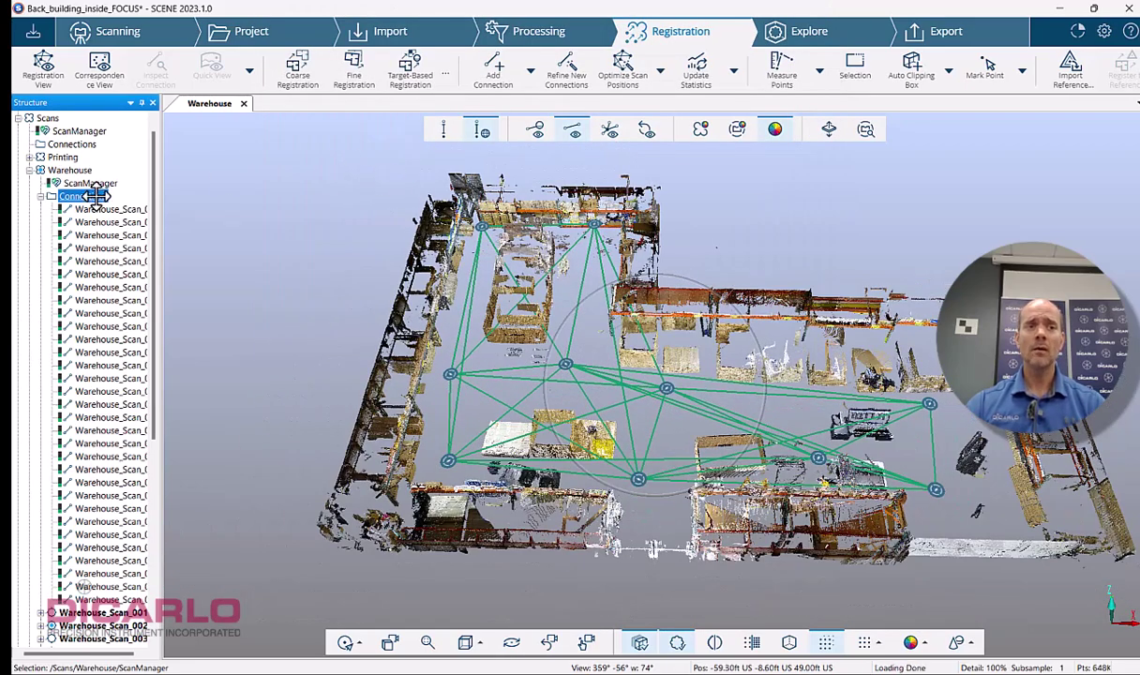
{"action": "left_click", "coordinate": [28, 172]}
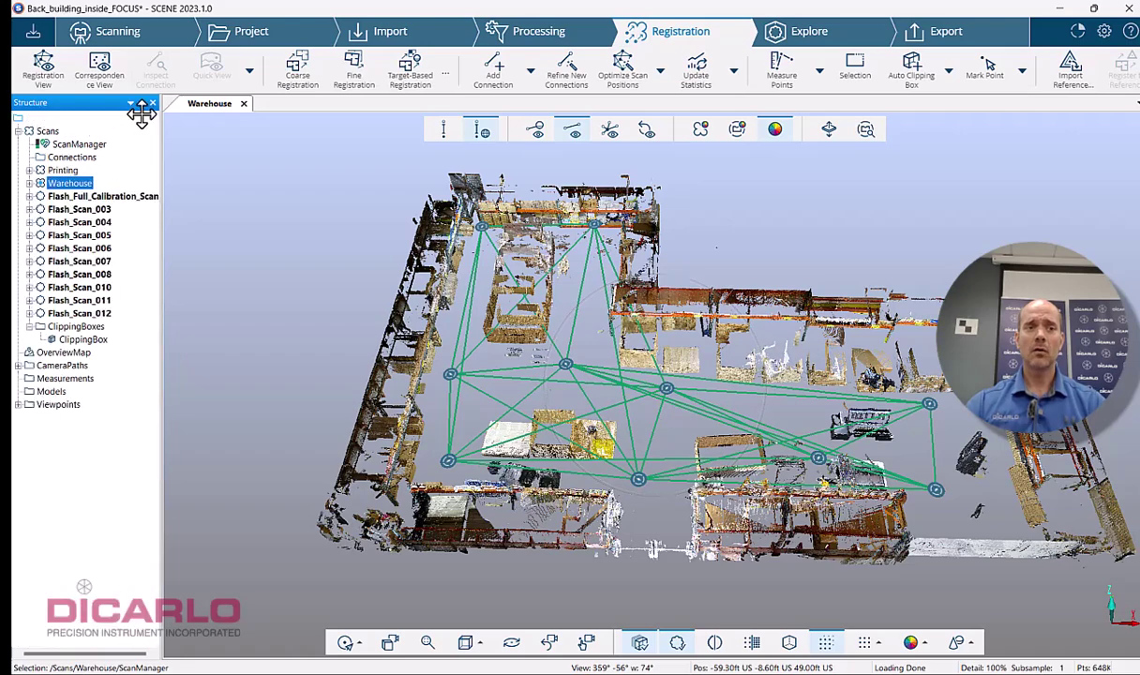
{"action": "left_click", "coordinate": [242, 103]}
{"action": "left_click", "coordinate": [41, 131]}
{"action": "left_click", "coordinate": [42, 61]}
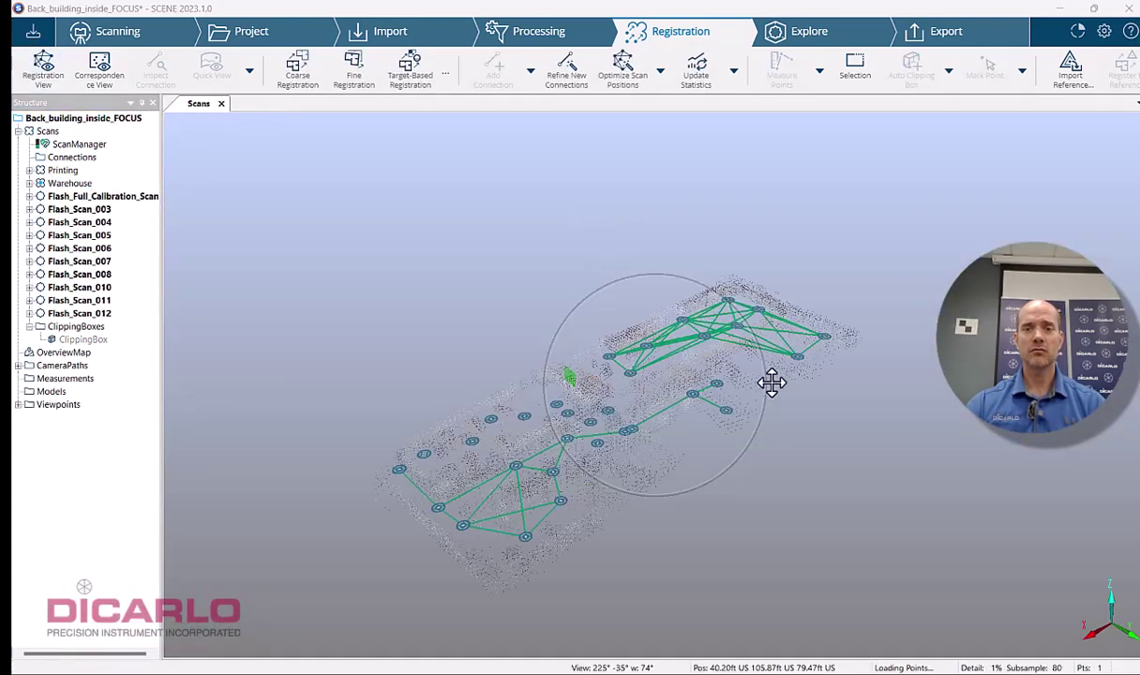
{"action": "left_click_drag", "start_coordinate": [772, 382], "coordinate": [1017, 479]}
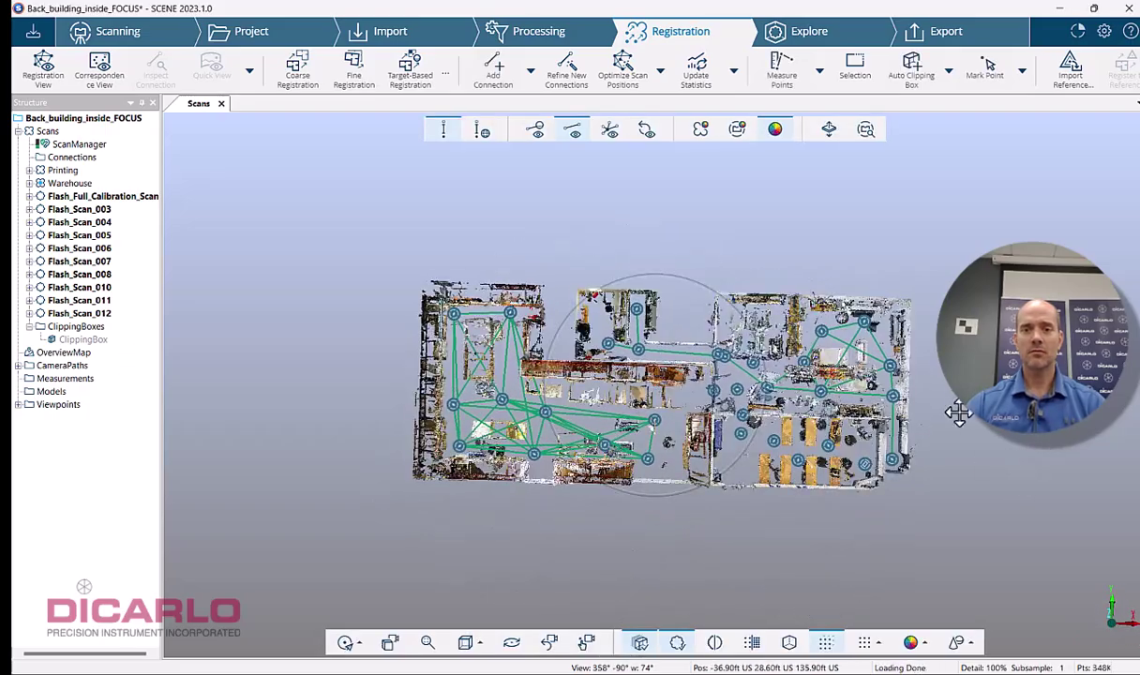
- Examine the whole building's point cloud and scan connections from several angles, highlighting Flash_Full_Calibration_Scan within it
{"action": "left_click_drag", "start_coordinate": [927, 467], "coordinate": [720, 406]}
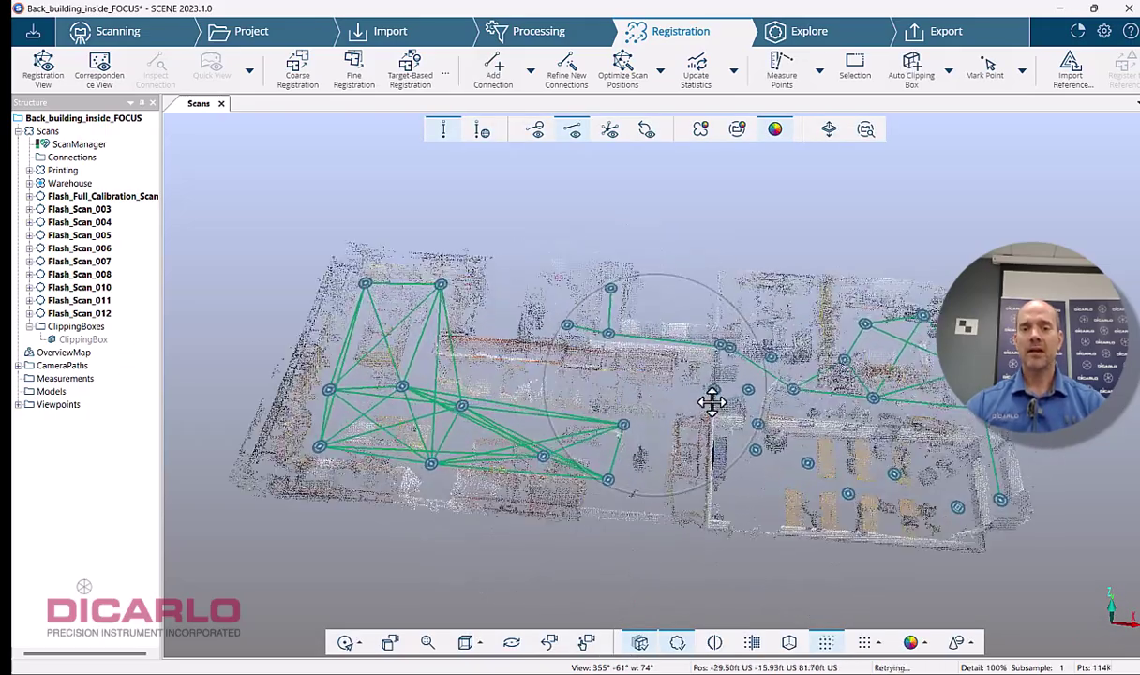
{"action": "scroll", "coordinate": [712, 402], "scroll_direction": "up", "scroll_amount": 2}
{"action": "left_click_drag", "start_coordinate": [711, 402], "coordinate": [740, 370]}
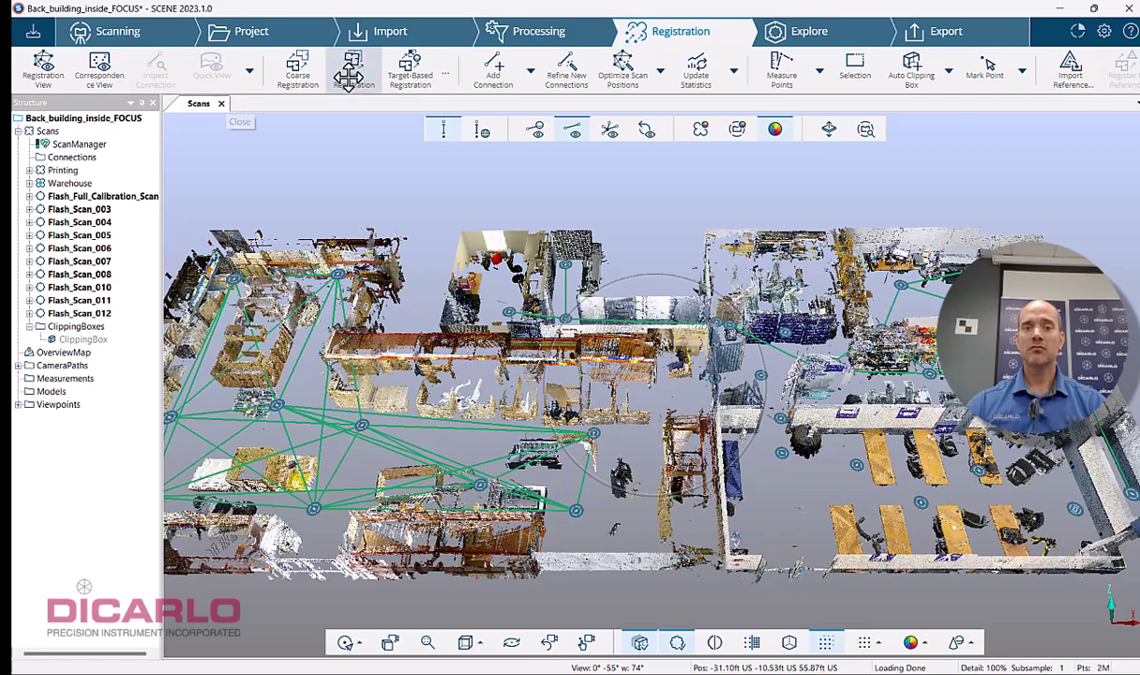
{"action": "left_click_drag", "start_coordinate": [694, 385], "coordinate": [722, 405]}
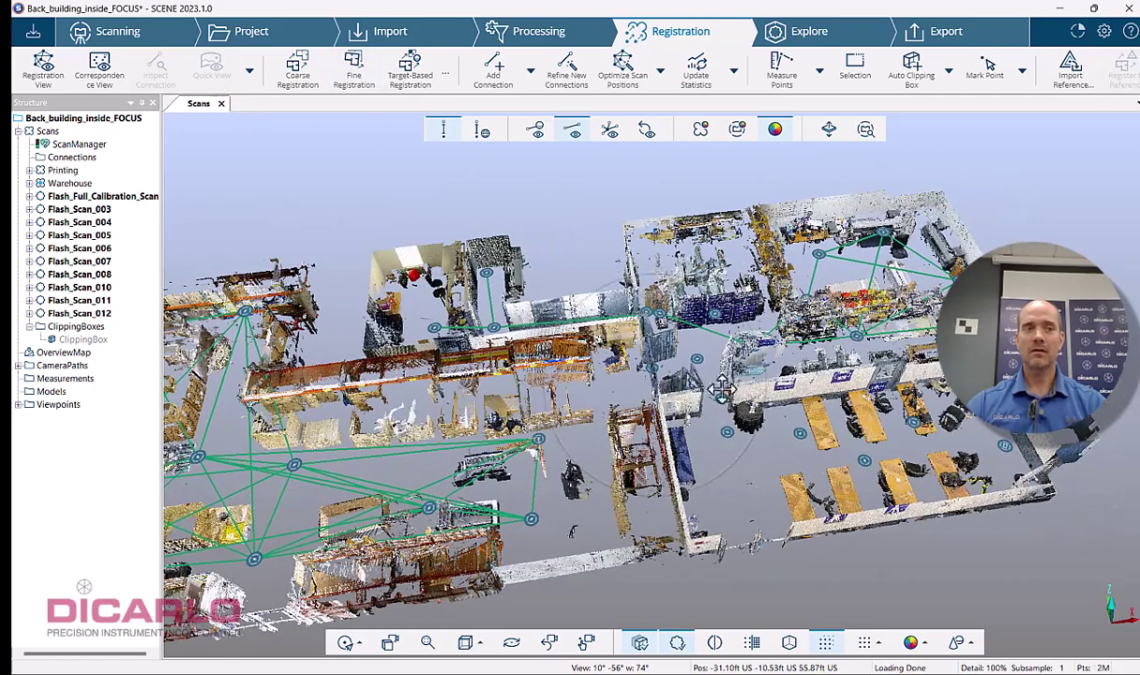
{"action": "left_click", "coordinate": [77, 196]}
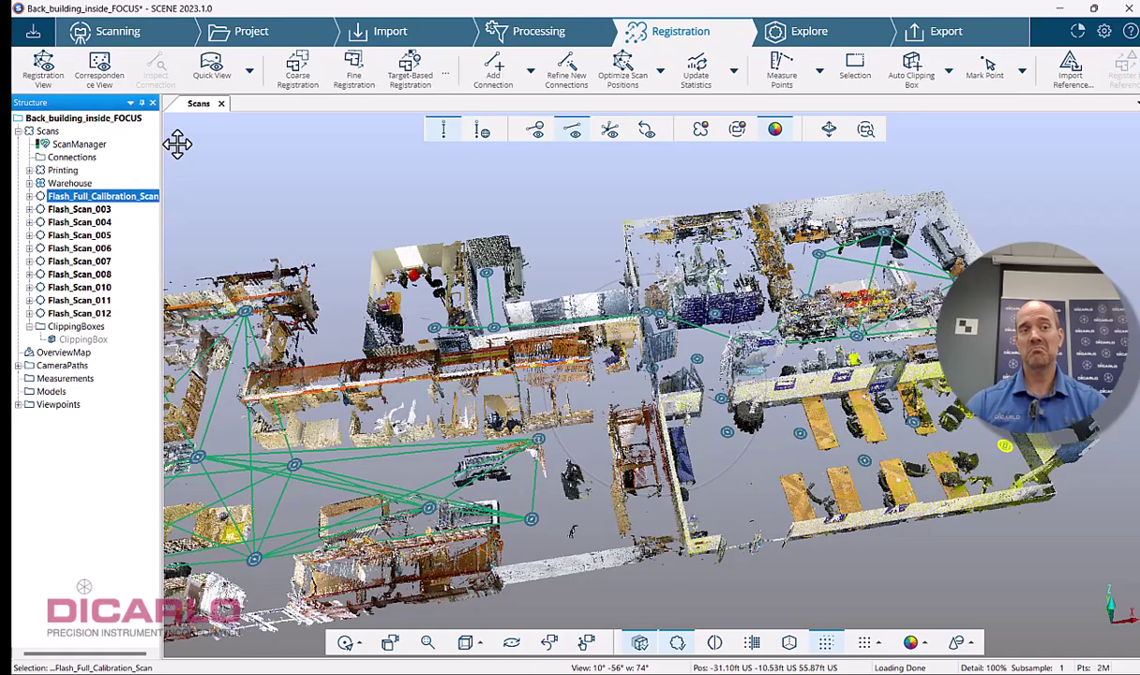
{"action": "left_click_drag", "start_coordinate": [637, 199], "coordinate": [621, 242]}
{"action": "left_click_drag", "start_coordinate": [792, 258], "coordinate": [809, 263]}
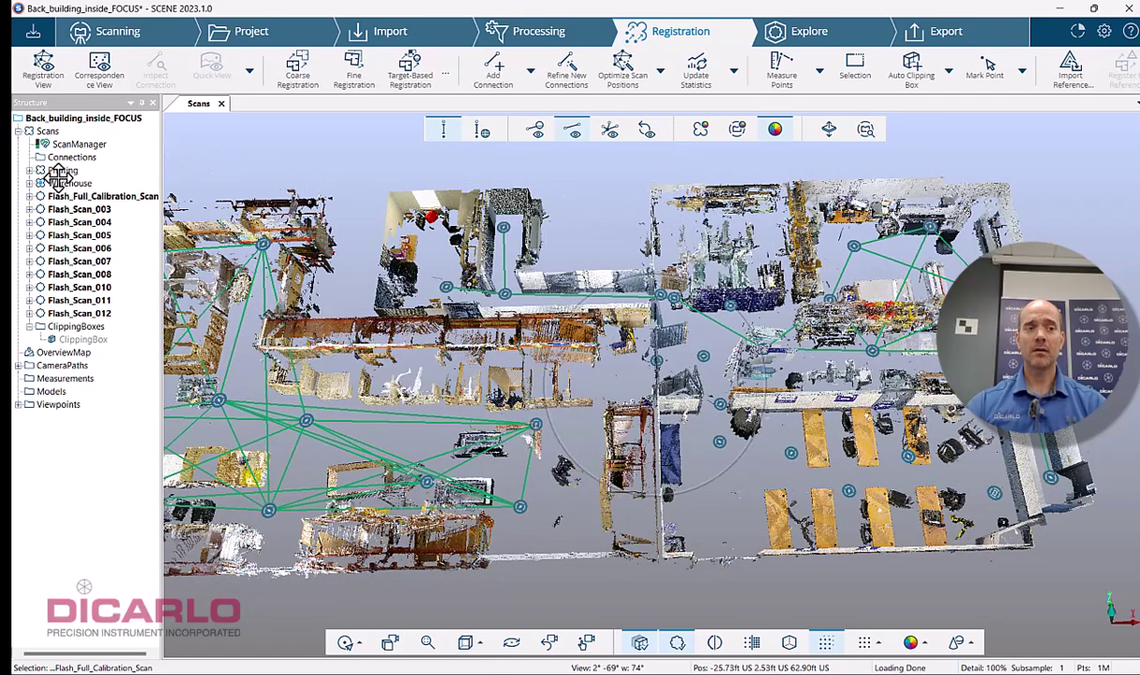
{"action": "left_click", "coordinate": [29, 169]}
{"action": "left_click", "coordinate": [29, 170]}
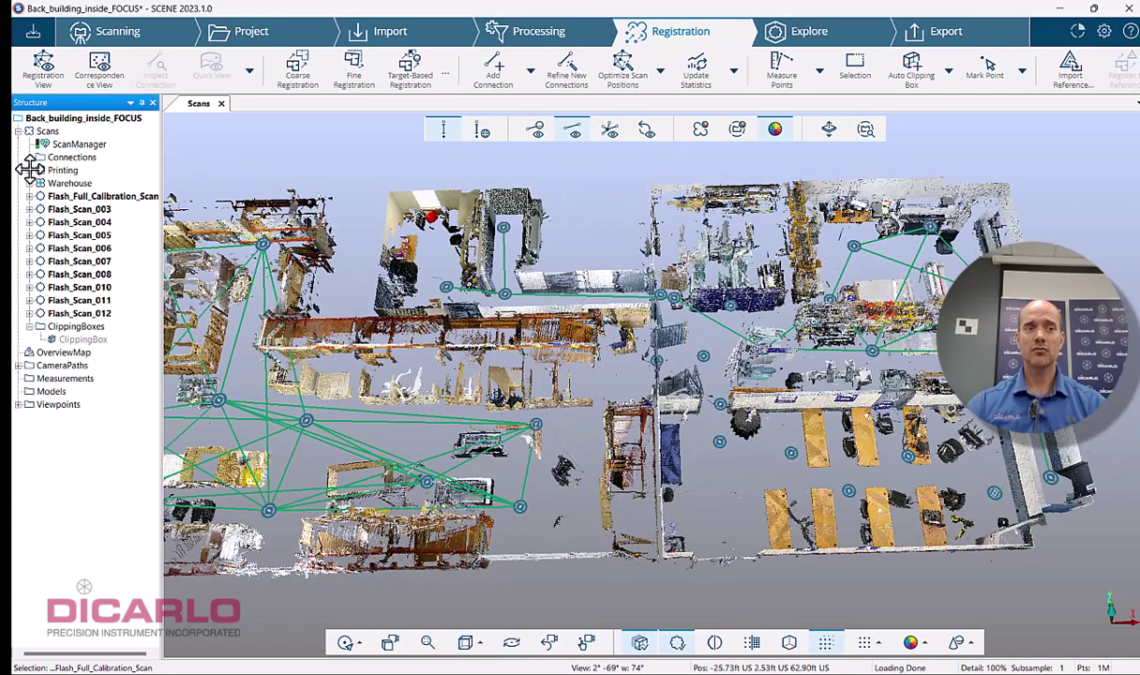
{"action": "left_click", "coordinate": [29, 170]}
{"action": "left_click", "coordinate": [29, 170]}
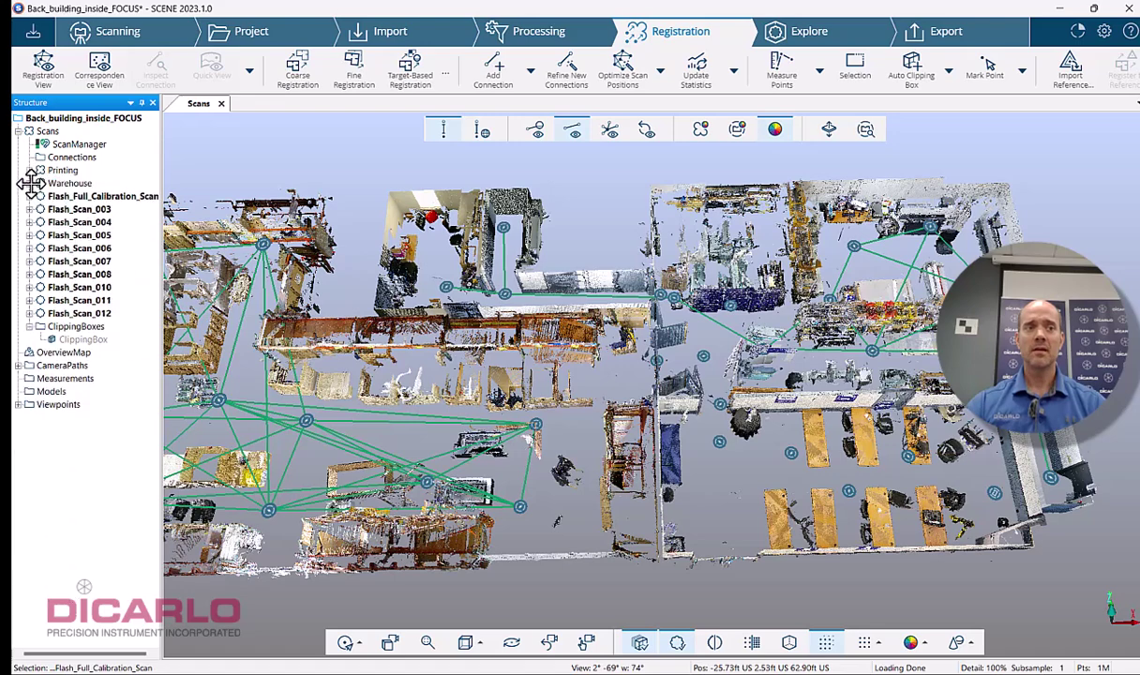
{"action": "left_click", "coordinate": [30, 183]}
{"action": "left_click", "coordinate": [28, 183]}
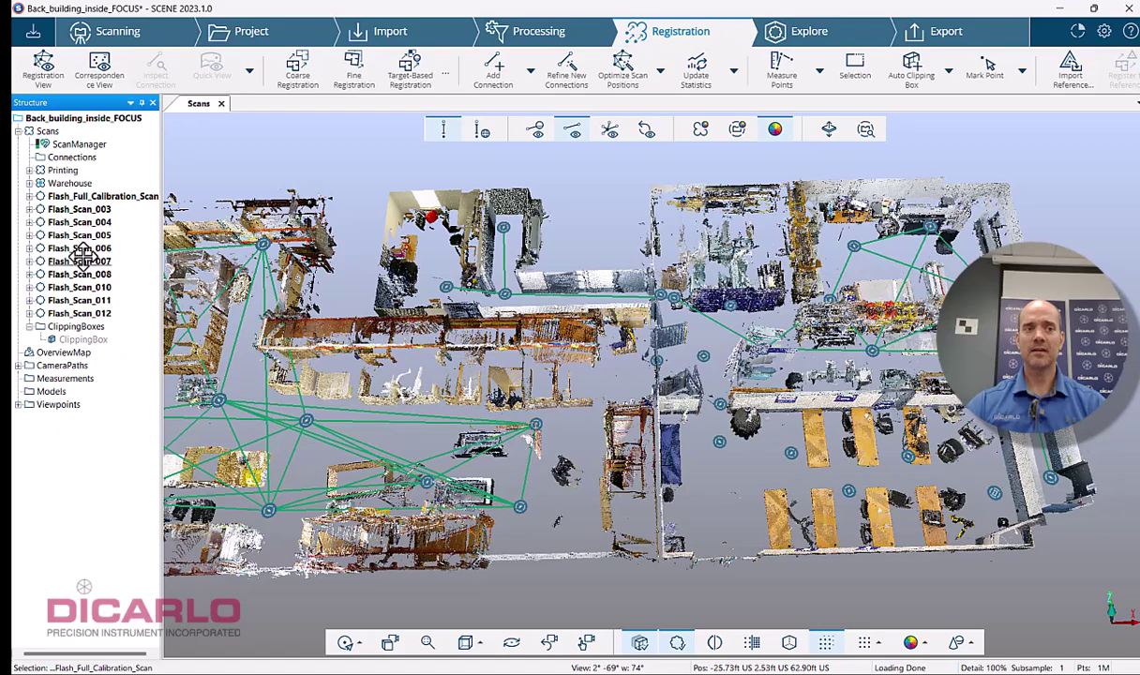
- Run Fine Registration on the whole Scans cluster and review its scan results and scan point errors
{"action": "scroll", "coordinate": [542, 428], "scroll_direction": "down", "scroll_amount": 2}
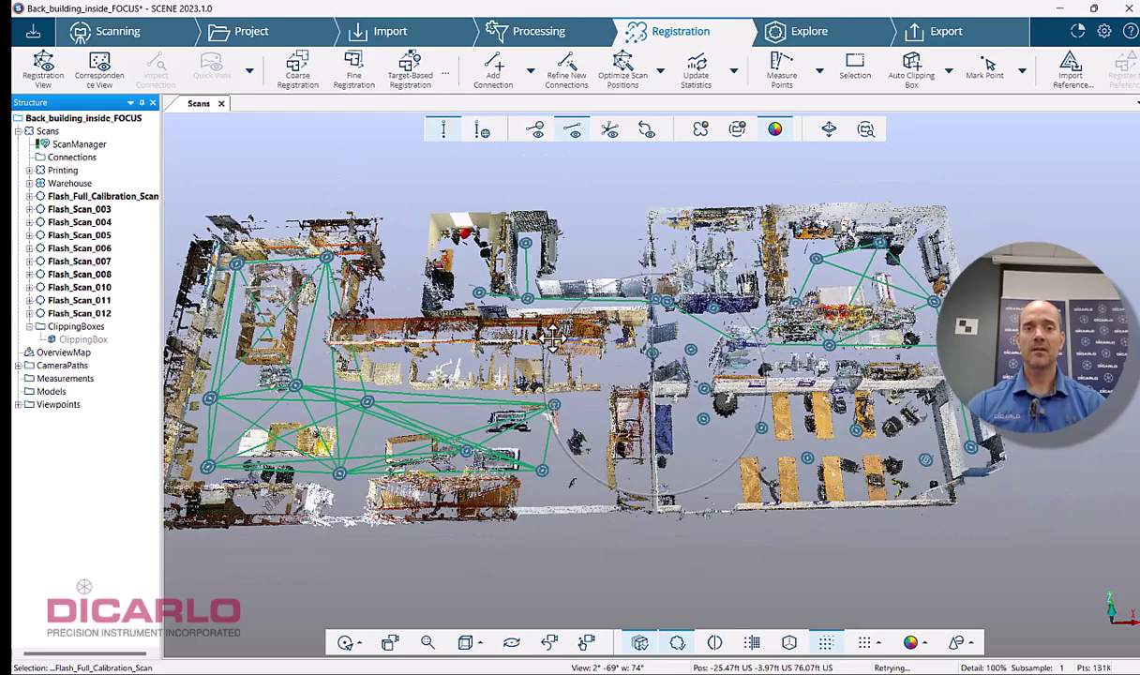
{"action": "right_click_drag", "start_coordinate": [540, 371], "coordinate": [590, 333]}
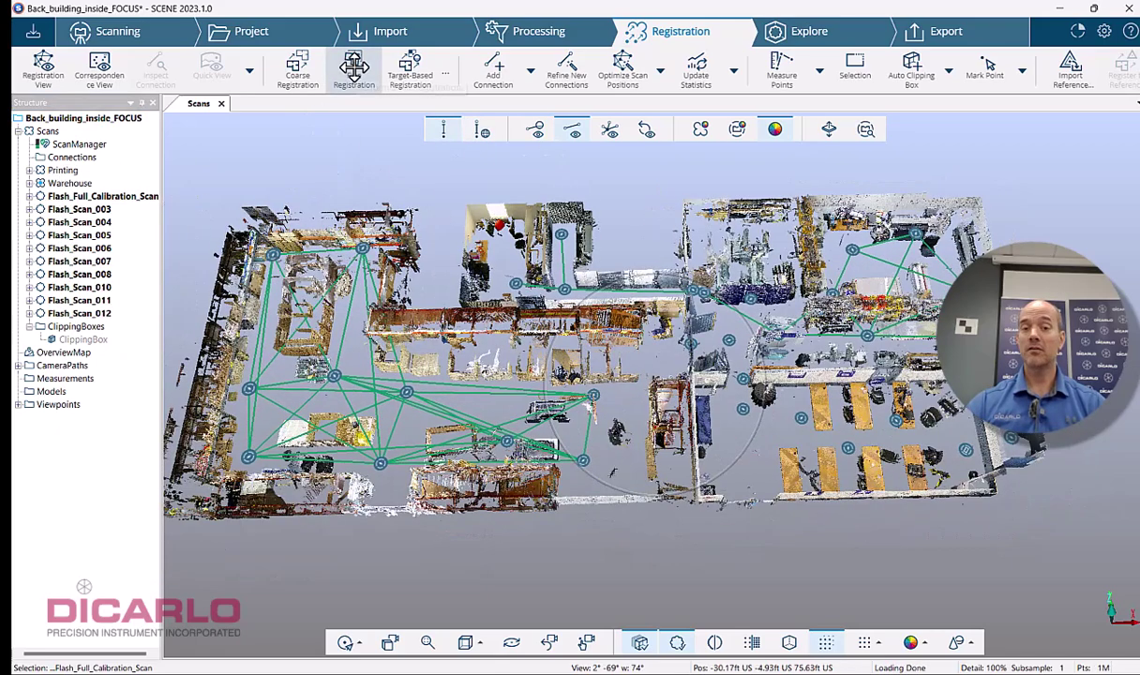
{"action": "left_click", "coordinate": [354, 67]}
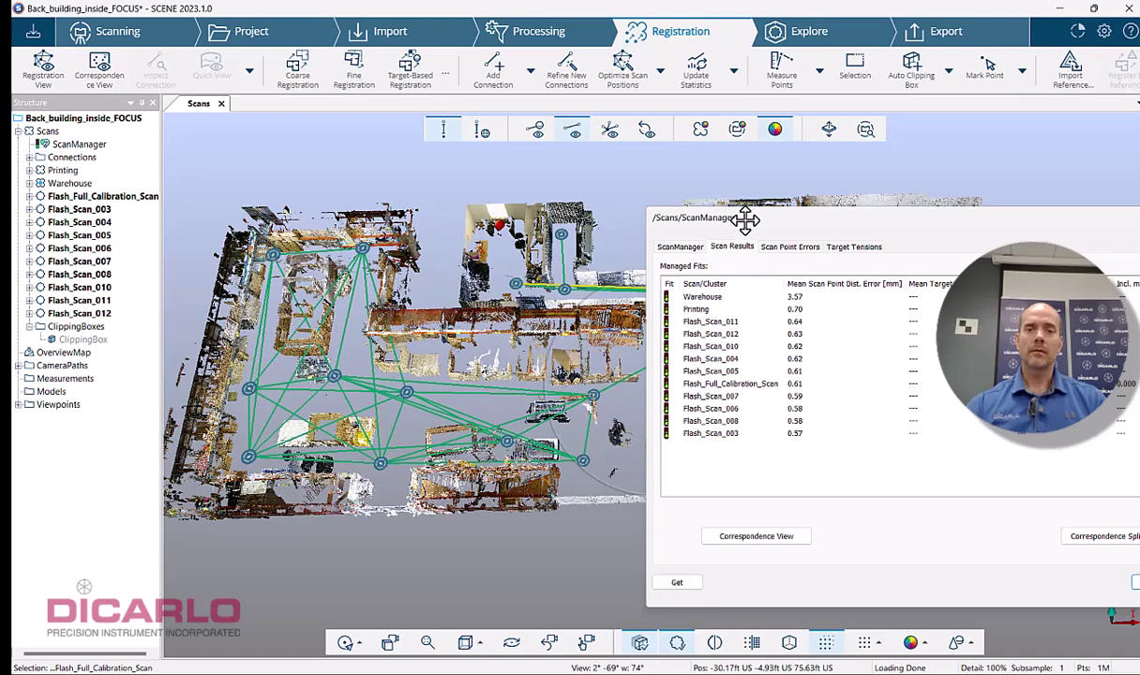
{"action": "left_click_drag", "start_coordinate": [713, 214], "coordinate": [513, 151]}
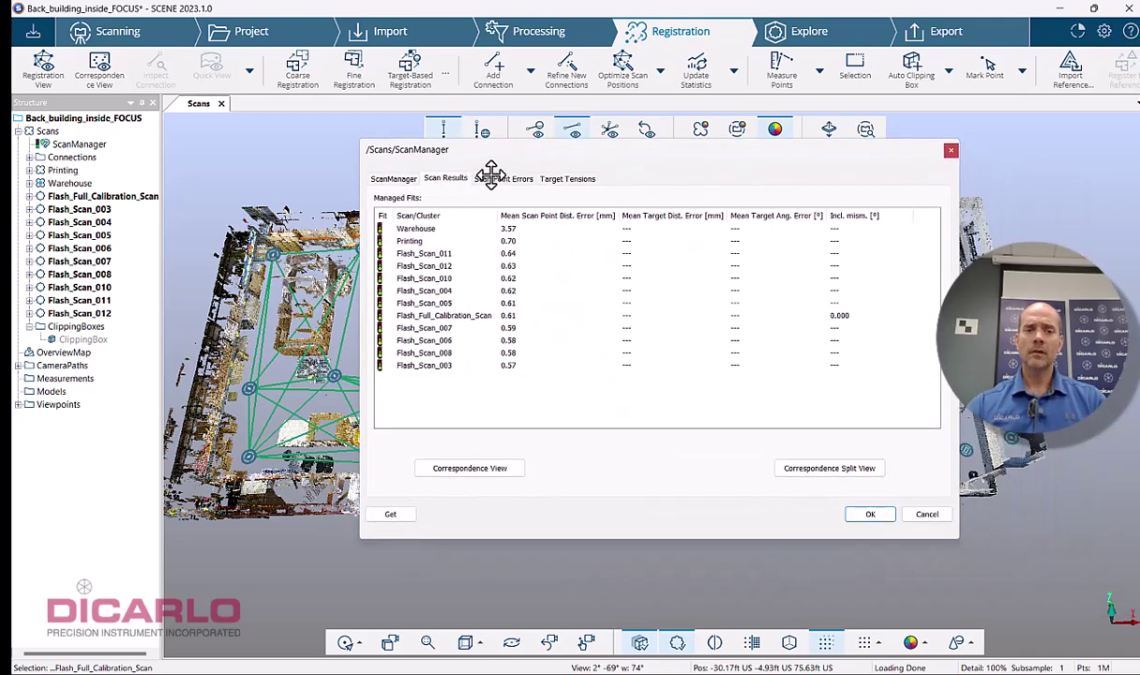
{"action": "left_click", "coordinate": [490, 178]}
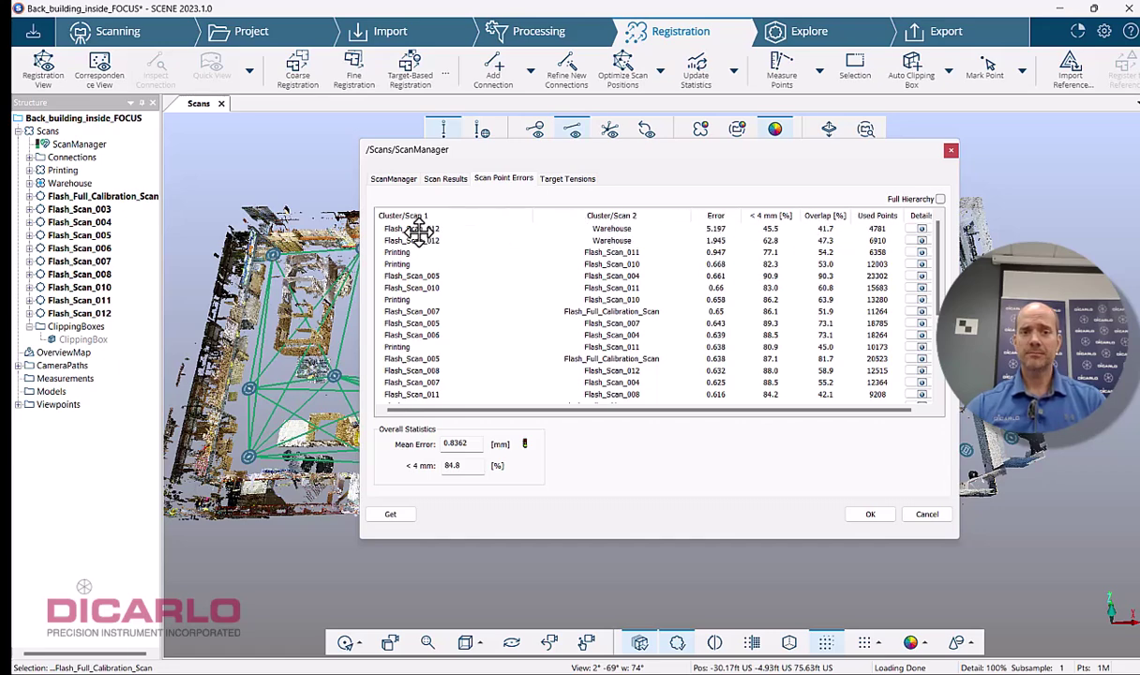
{"action": "left_click", "coordinate": [876, 514]}
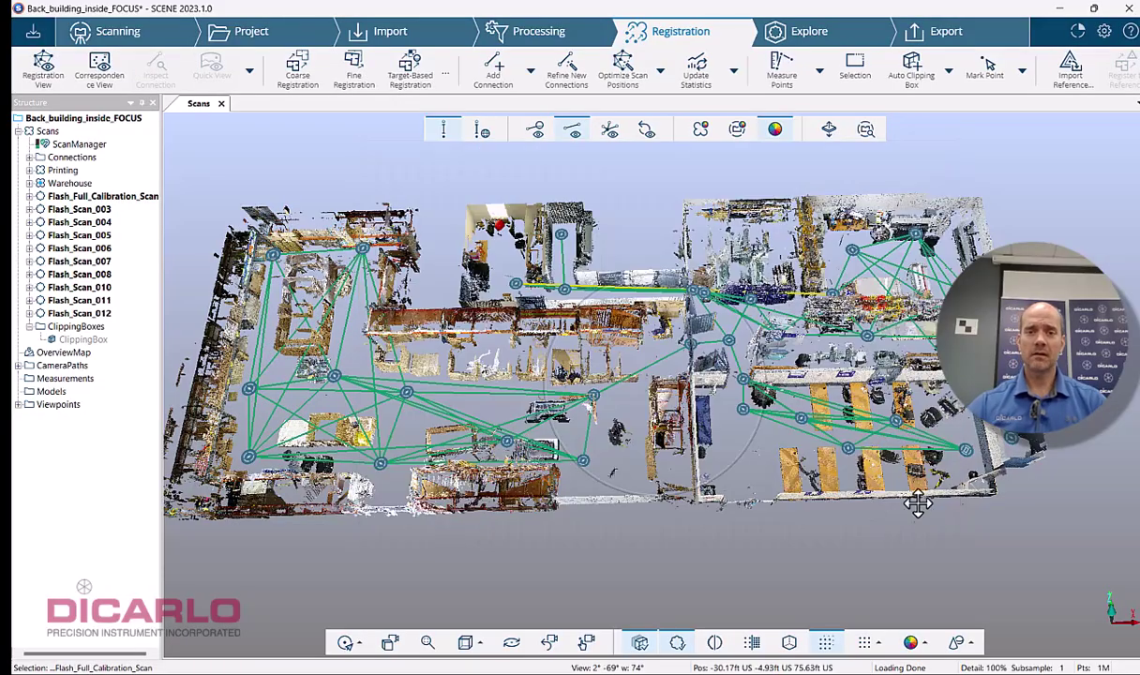
- Colour the building's point cloud by cluster and examine how the Warehouse, Printing and Flash scans connect
{"action": "left_click_drag", "start_coordinate": [873, 479], "coordinate": [635, 375]}
{"action": "left_click_drag", "start_coordinate": [591, 428], "coordinate": [672, 358]}
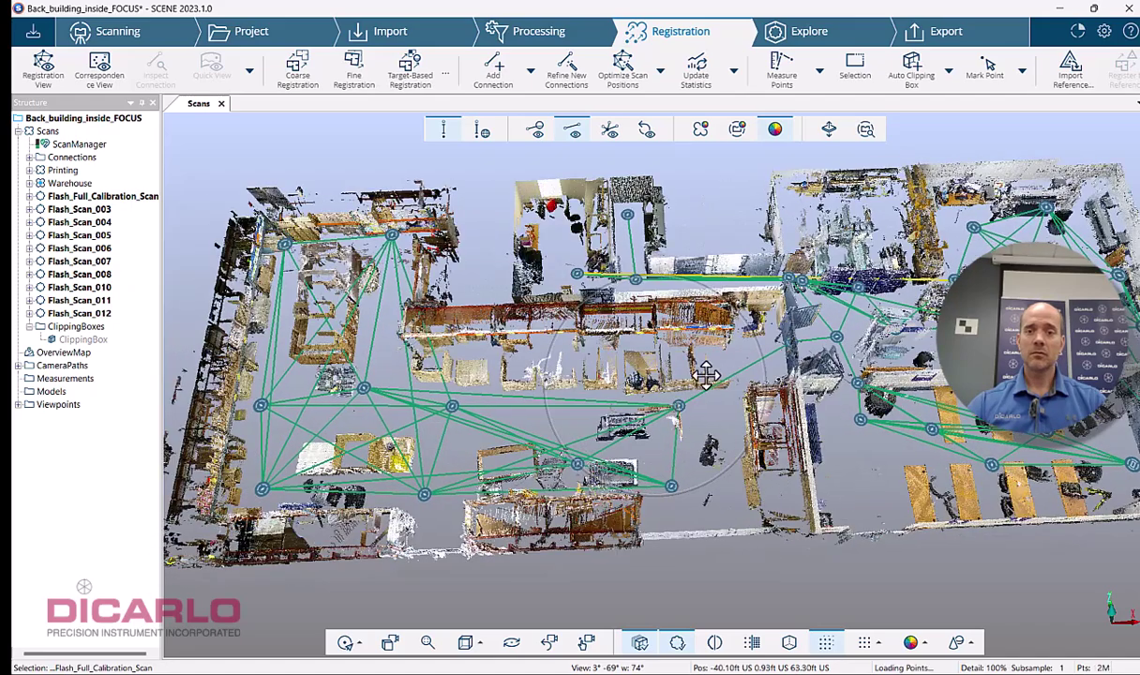
{"action": "left_click", "coordinate": [701, 129]}
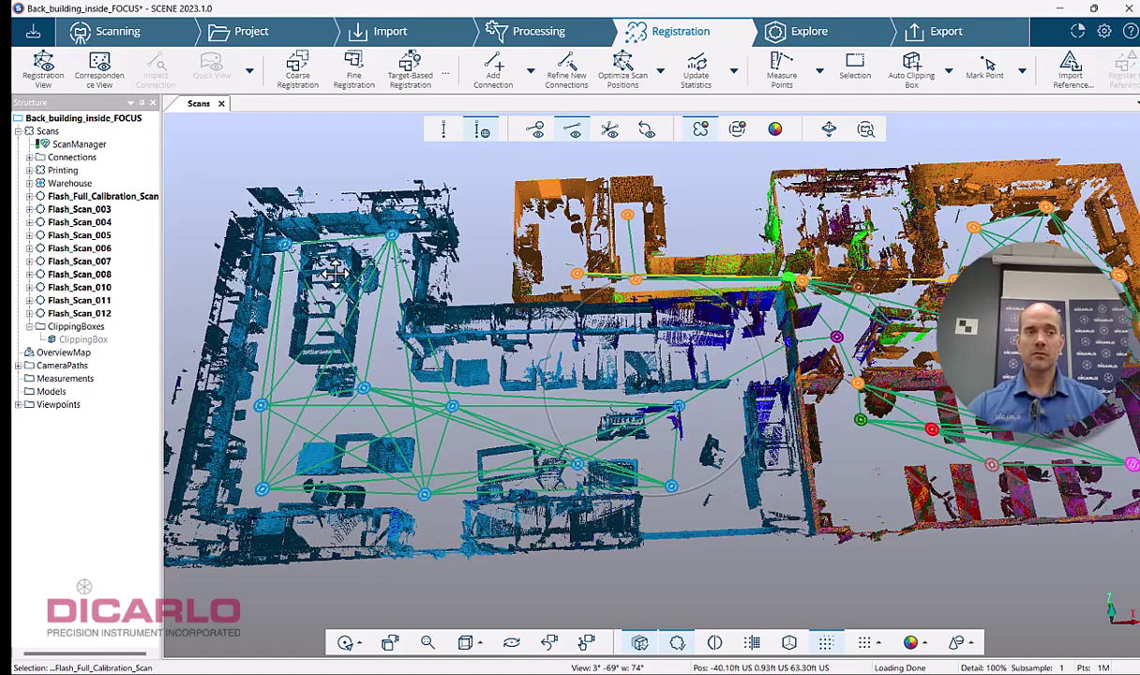
{"action": "middle_click_drag", "start_coordinate": [694, 372], "coordinate": [575, 407]}
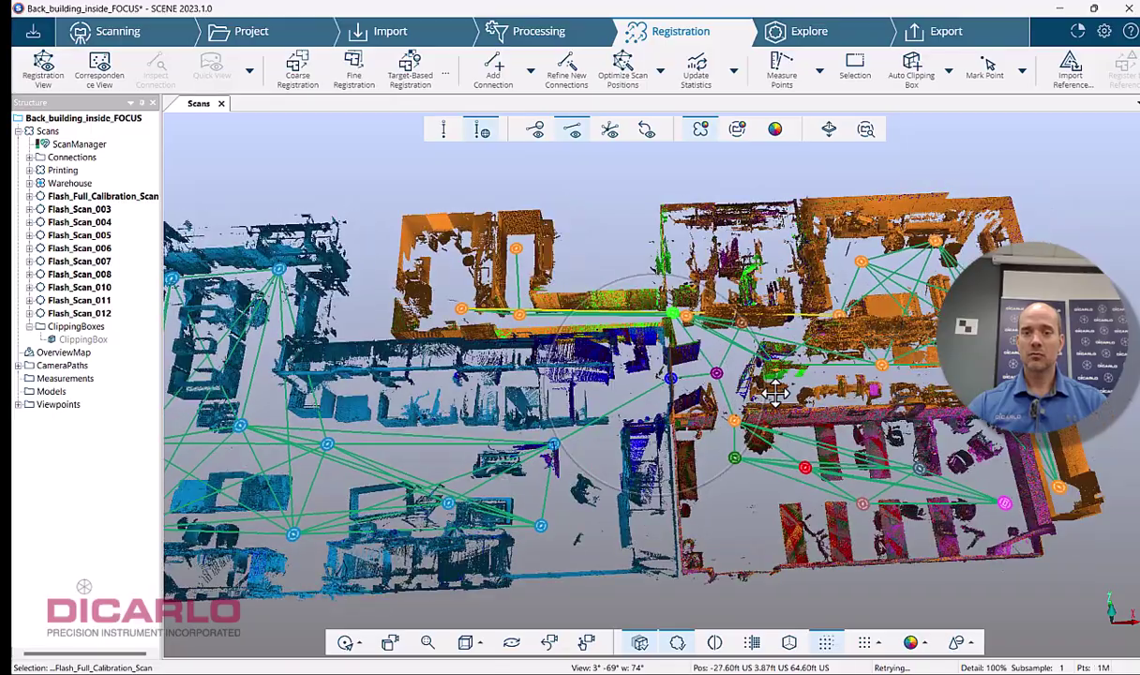
{"action": "middle_click_drag", "start_coordinate": [700, 381], "coordinate": [638, 411]}
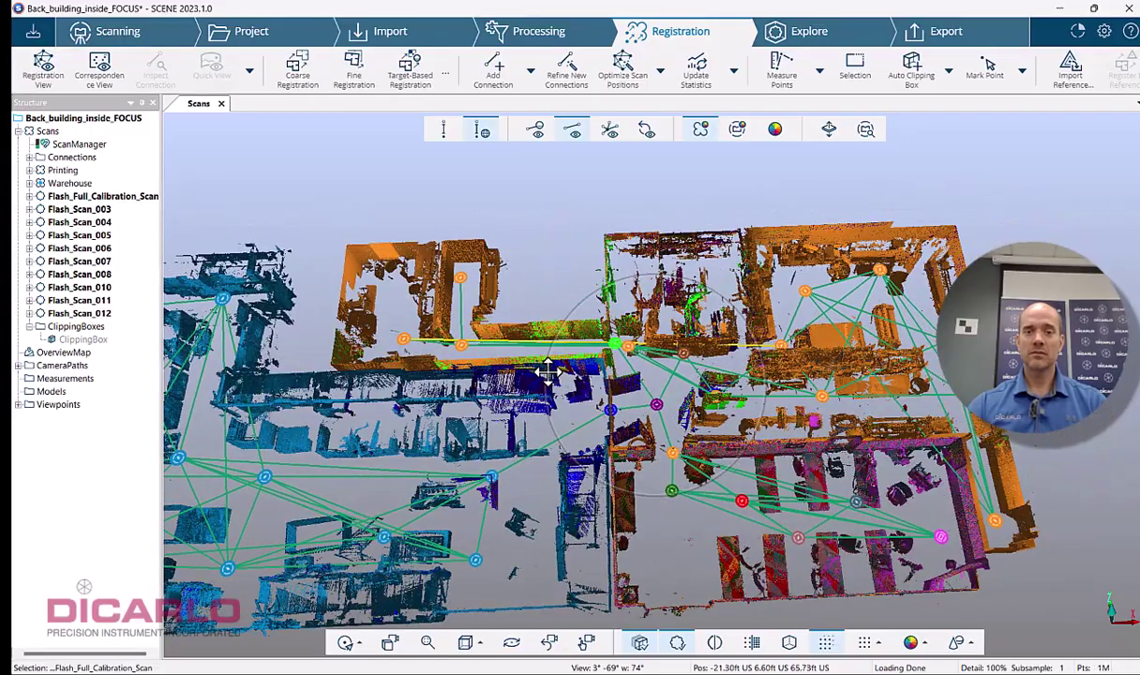
- Examine the connection between Flash_Scan_012 and Warehouse_Scan_001, widening the project structure to read the connection names
{"action": "left_click", "coordinate": [537, 450]}
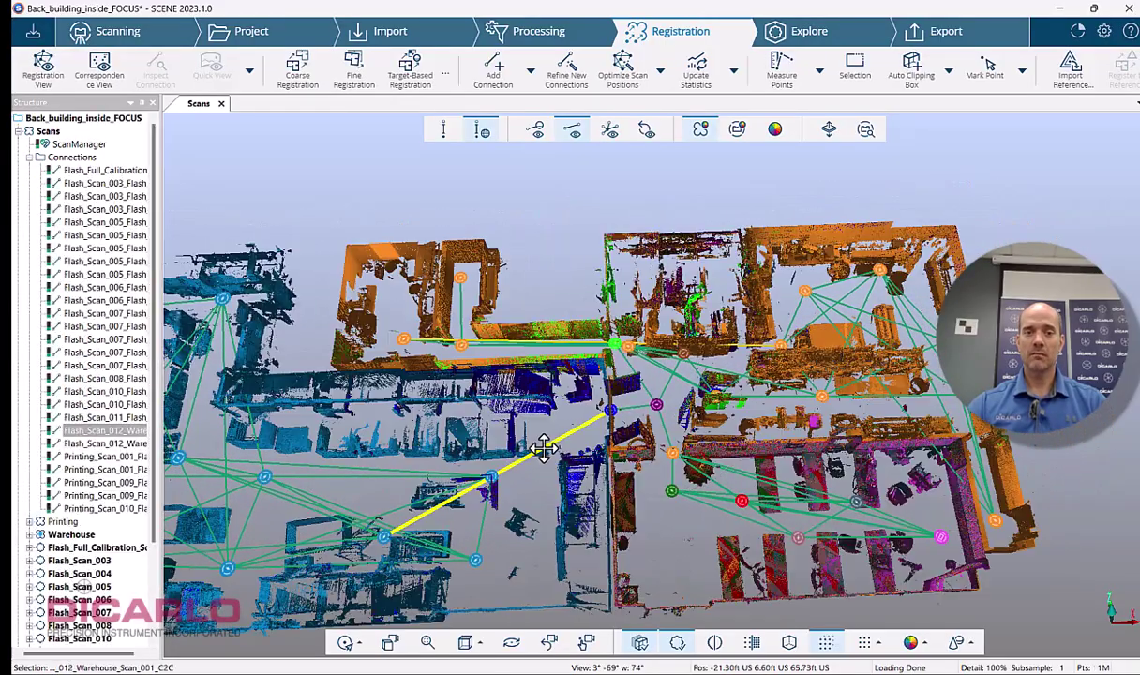
{"action": "scroll", "coordinate": [504, 486], "scroll_direction": "up", "scroll_amount": 6}
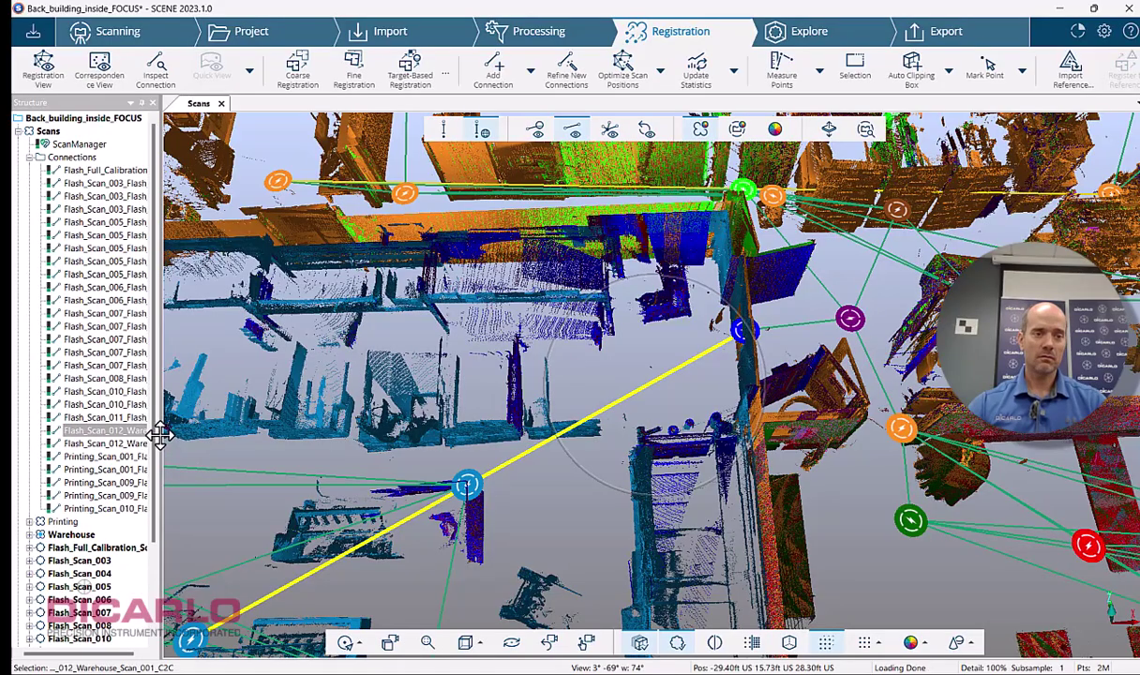
{"action": "left_click_drag", "start_coordinate": [158, 435], "coordinate": [214, 432]}
{"action": "scroll", "coordinate": [632, 400], "scroll_direction": "down", "scroll_amount": 6}
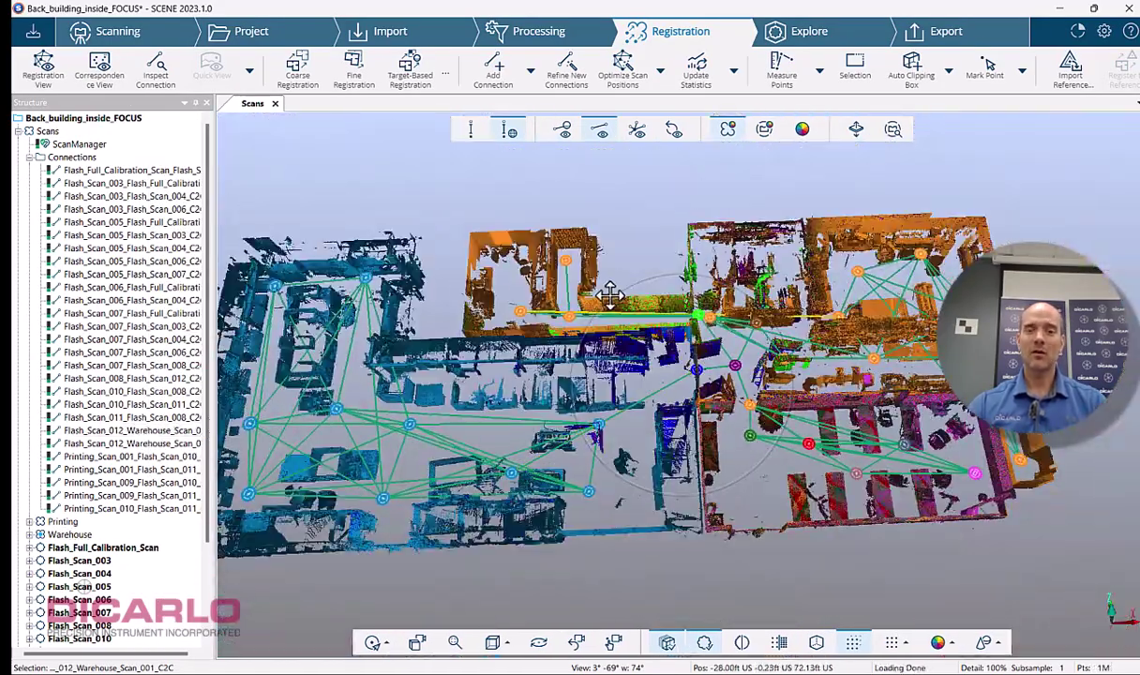
- Identify the overlapping corridor connections, checking the one between Printing_Scan_010 and Flash_Scan_011
{"action": "scroll", "coordinate": [606, 298], "scroll_direction": "up", "scroll_amount": 8}
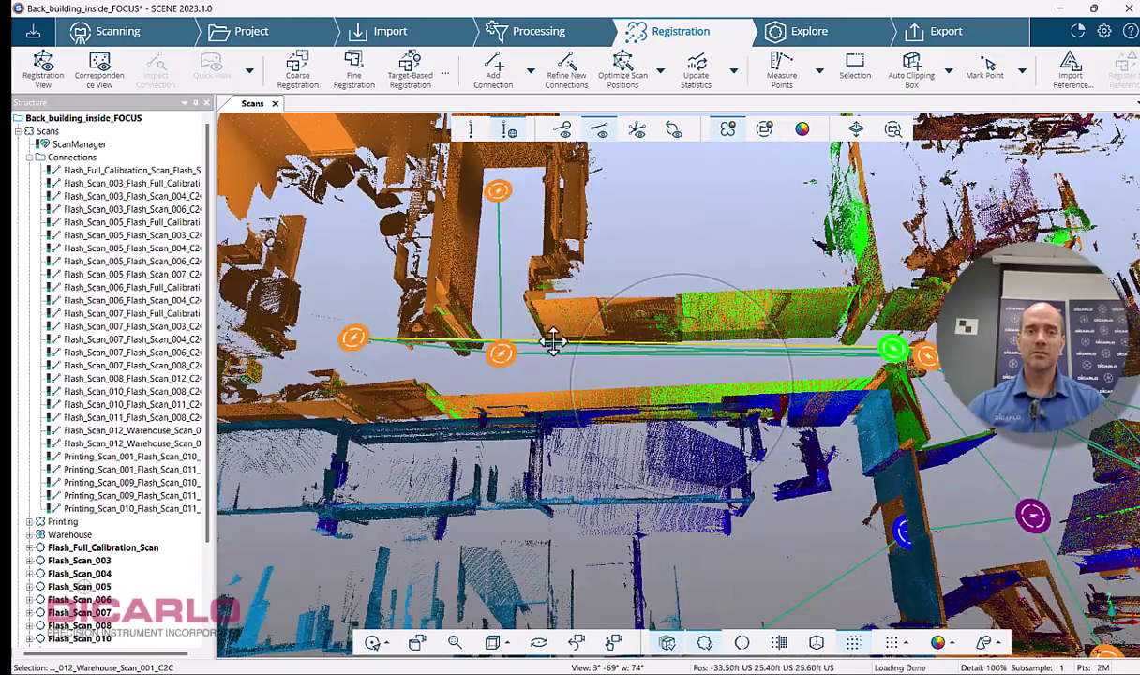
{"action": "left_click", "coordinate": [771, 347]}
{"action": "scroll", "coordinate": [763, 342], "scroll_direction": "up", "scroll_amount": 5}
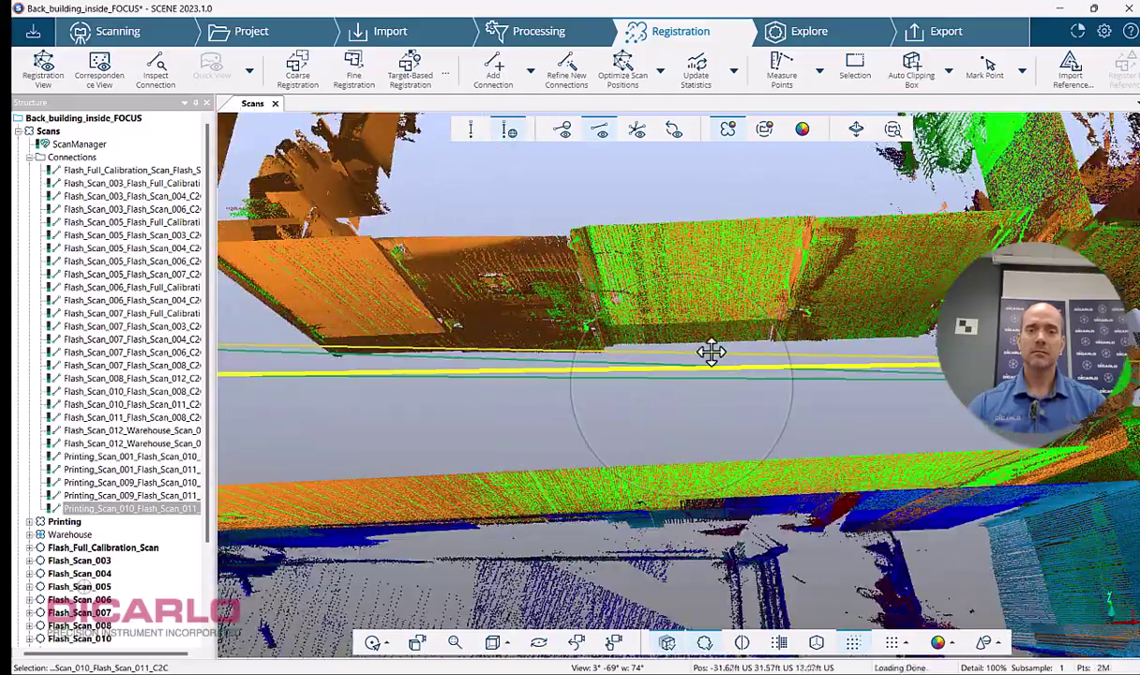
{"action": "scroll", "coordinate": [711, 352], "scroll_direction": "up", "scroll_amount": 4}
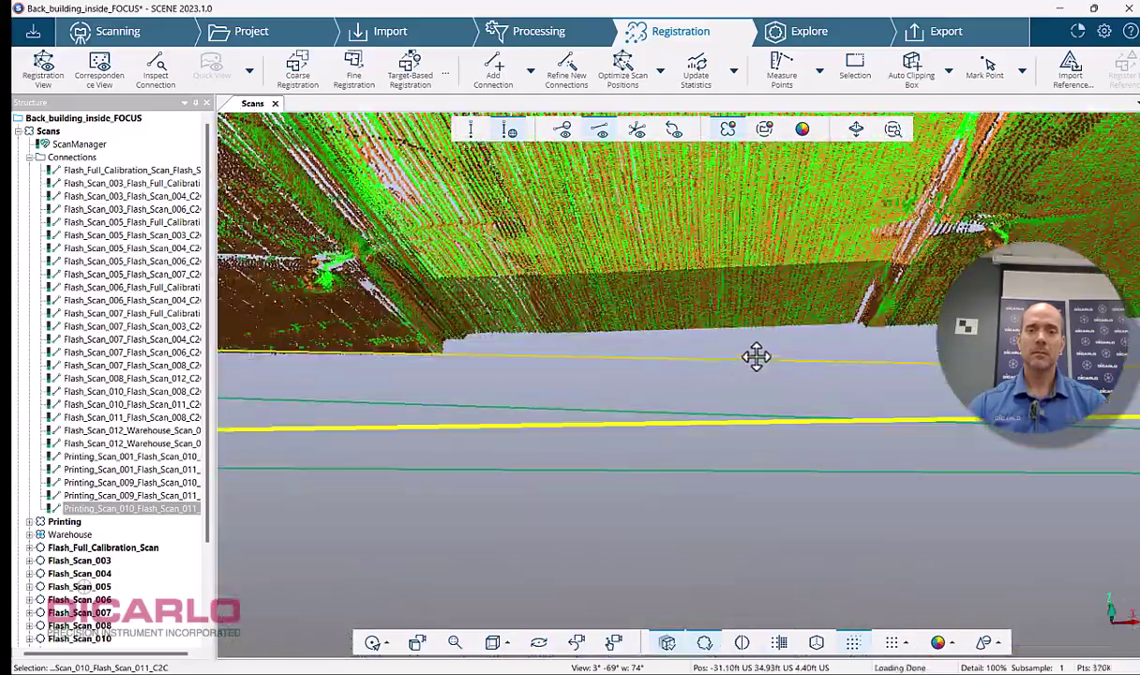
{"action": "left_click", "coordinate": [755, 358]}
{"action": "scroll", "coordinate": [706, 371], "scroll_direction": "down", "scroll_amount": 5}
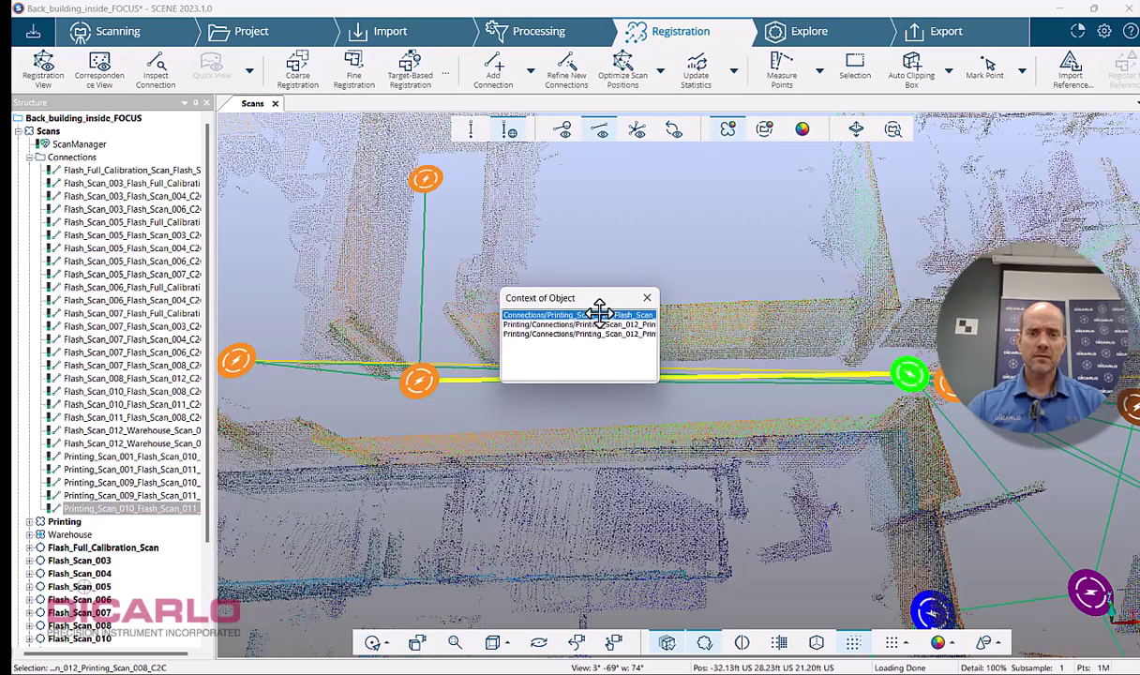
{"action": "right_click", "coordinate": [679, 375]}
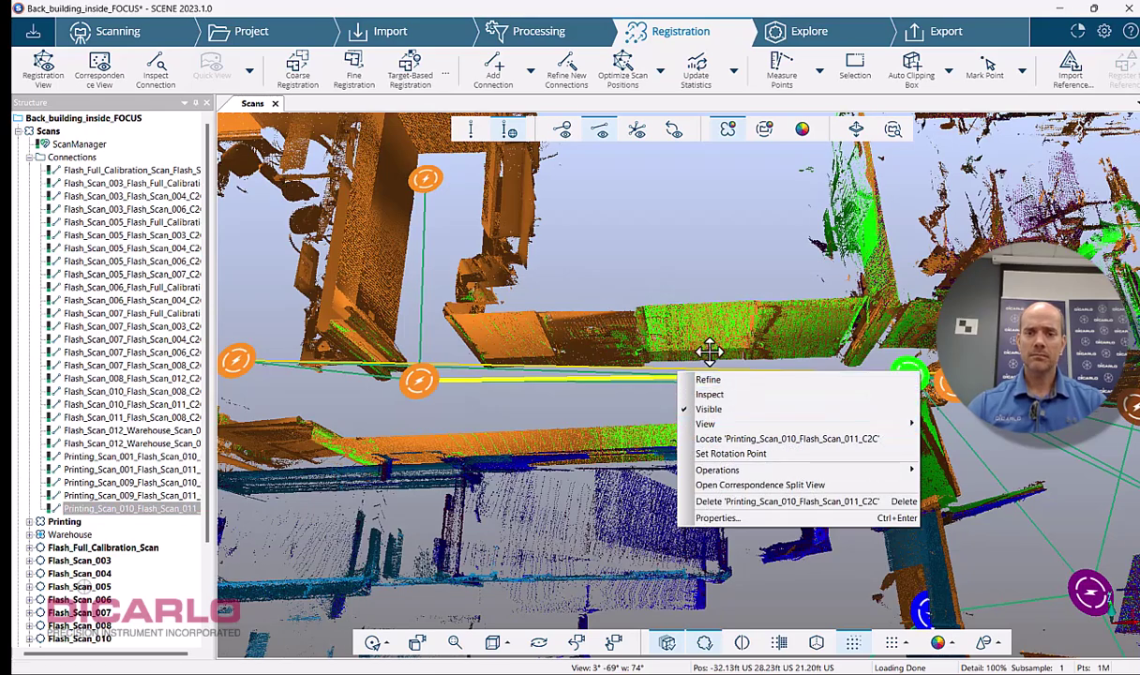
{"action": "left_click", "coordinate": [881, 394]}
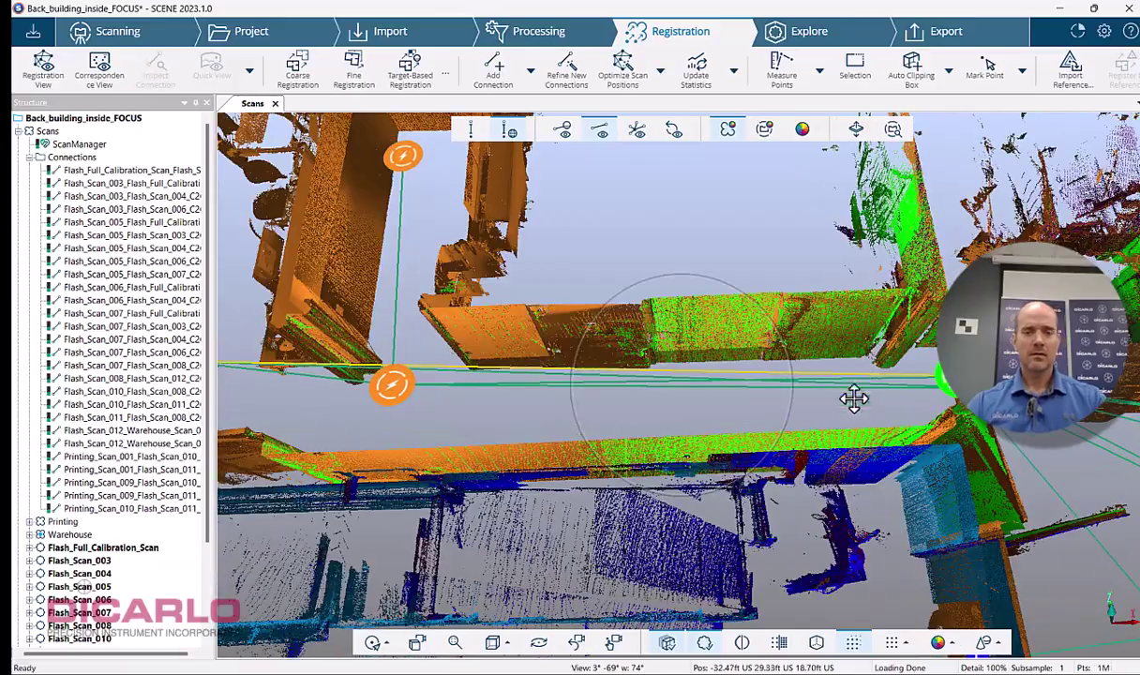
- Check the distance histogram and statistics of the connection between Printing_Scan_012 and Printing_Scan_008
{"action": "left_click_drag", "start_coordinate": [843, 435], "coordinate": [838, 479]}
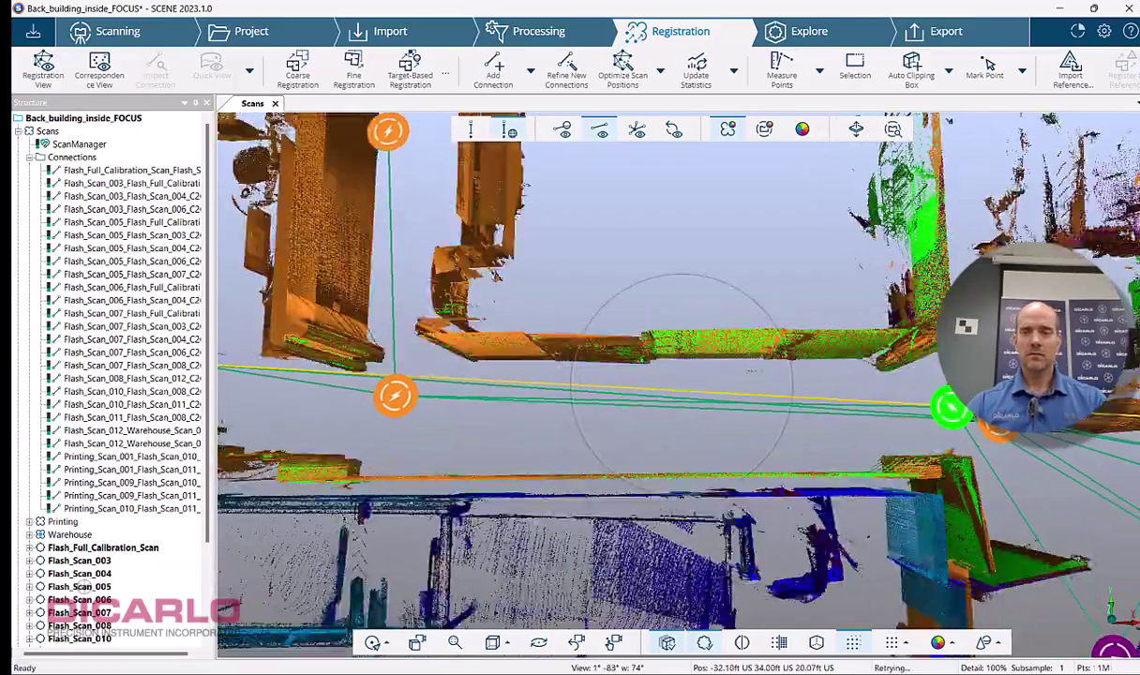
{"action": "left_click", "coordinate": [946, 412]}
{"action": "right_click", "coordinate": [898, 414]}
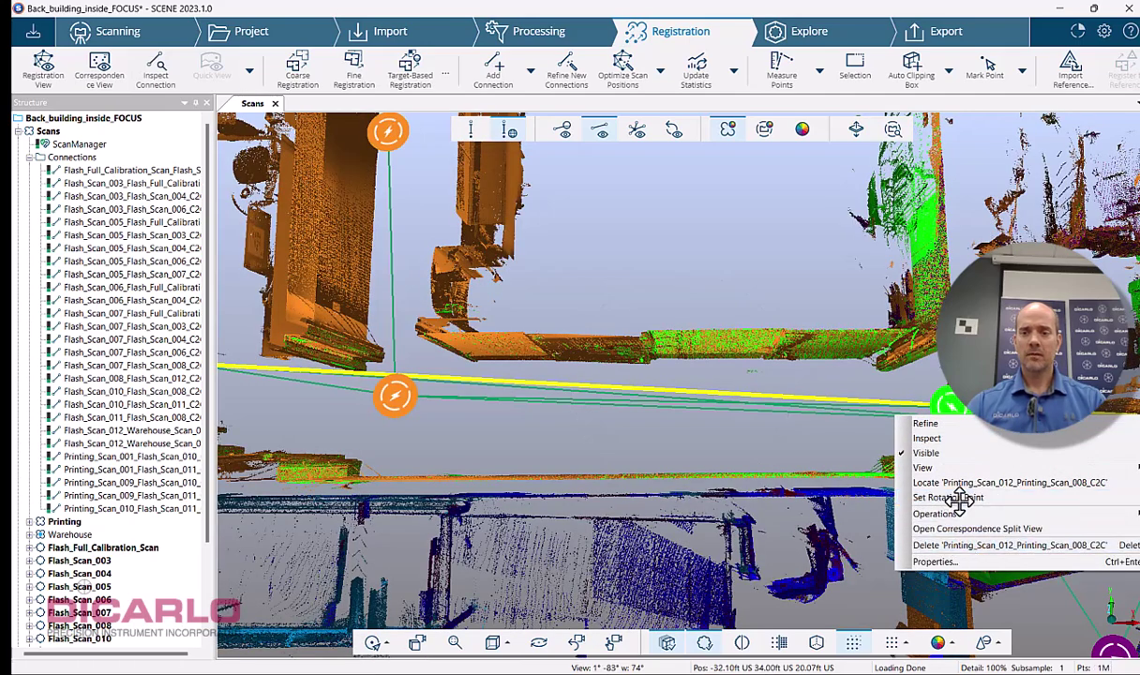
{"action": "left_click", "coordinate": [945, 561]}
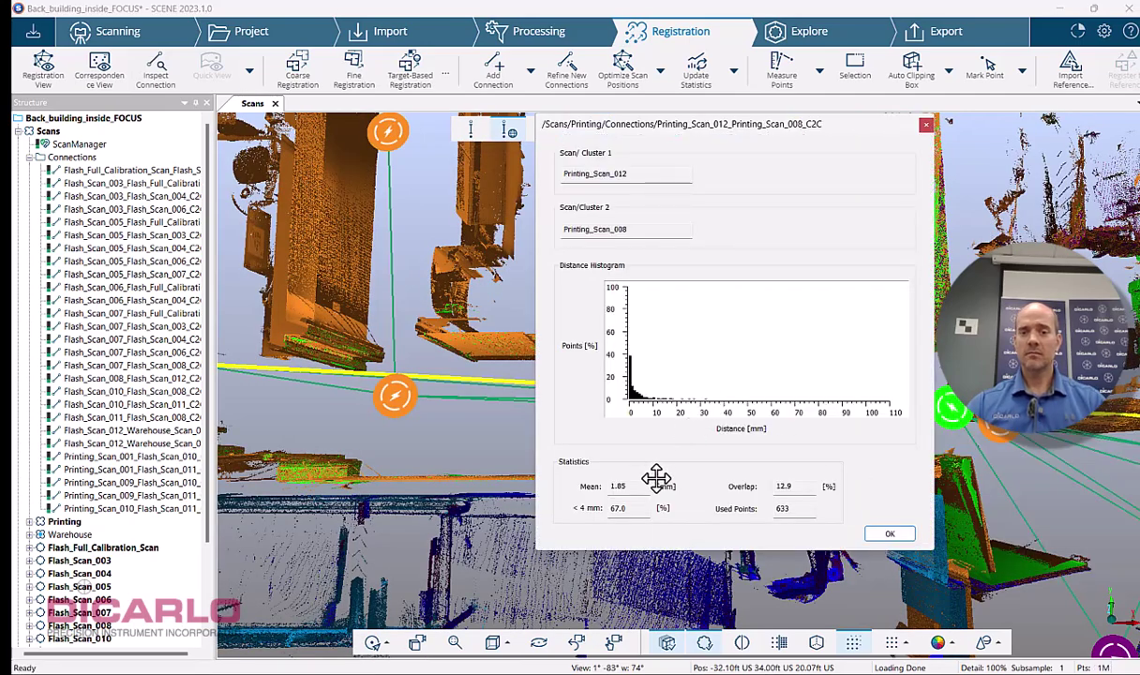
{"action": "left_click", "coordinate": [890, 535]}
- Delete the long connection between Printing_Scan_012 and Printing_Scan_008
{"action": "scroll", "coordinate": [936, 375], "scroll_direction": "down", "scroll_amount": 4}
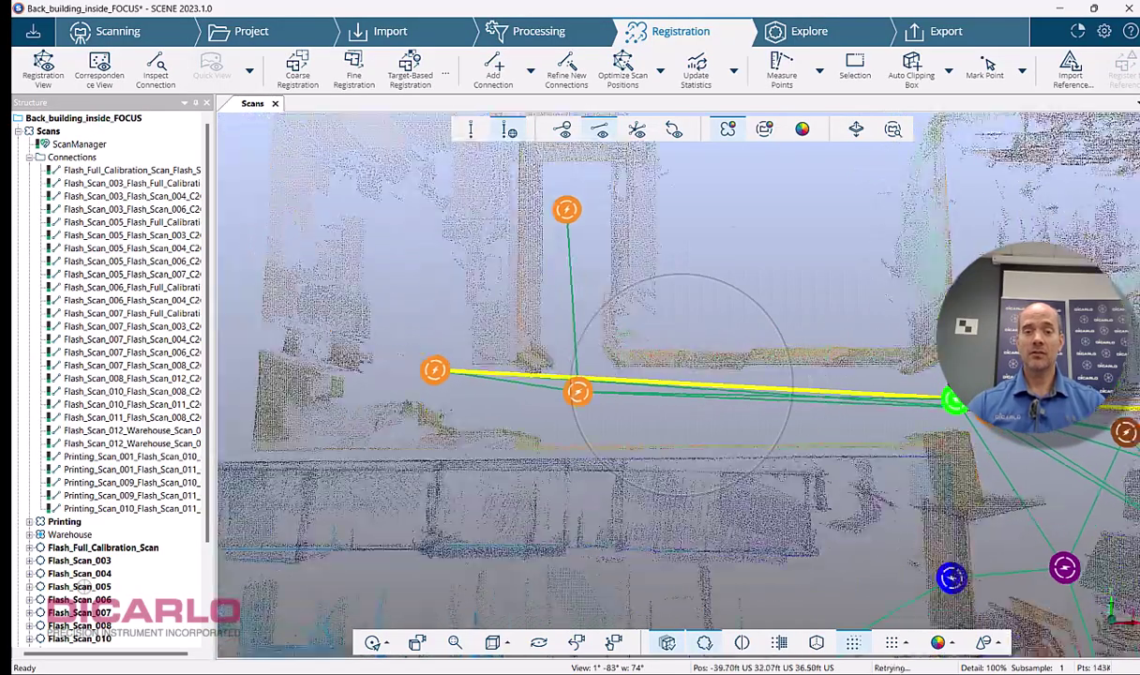
{"action": "middle_click_drag", "start_coordinate": [929, 375], "coordinate": [693, 375]}
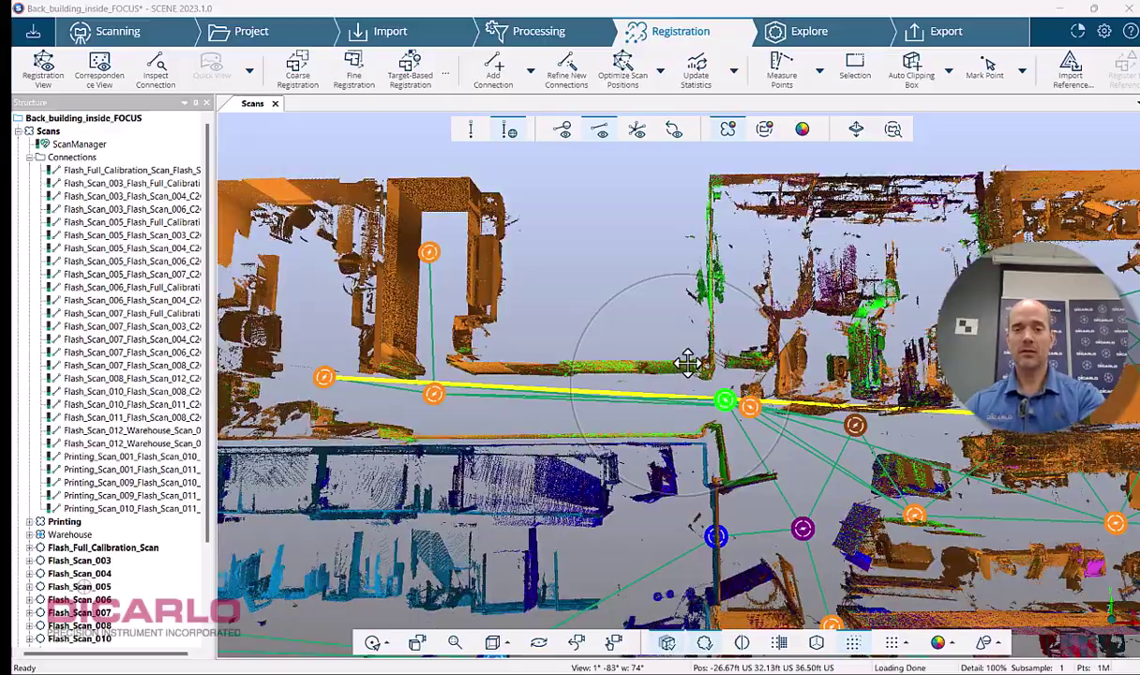
{"action": "left_click", "coordinate": [656, 404]}
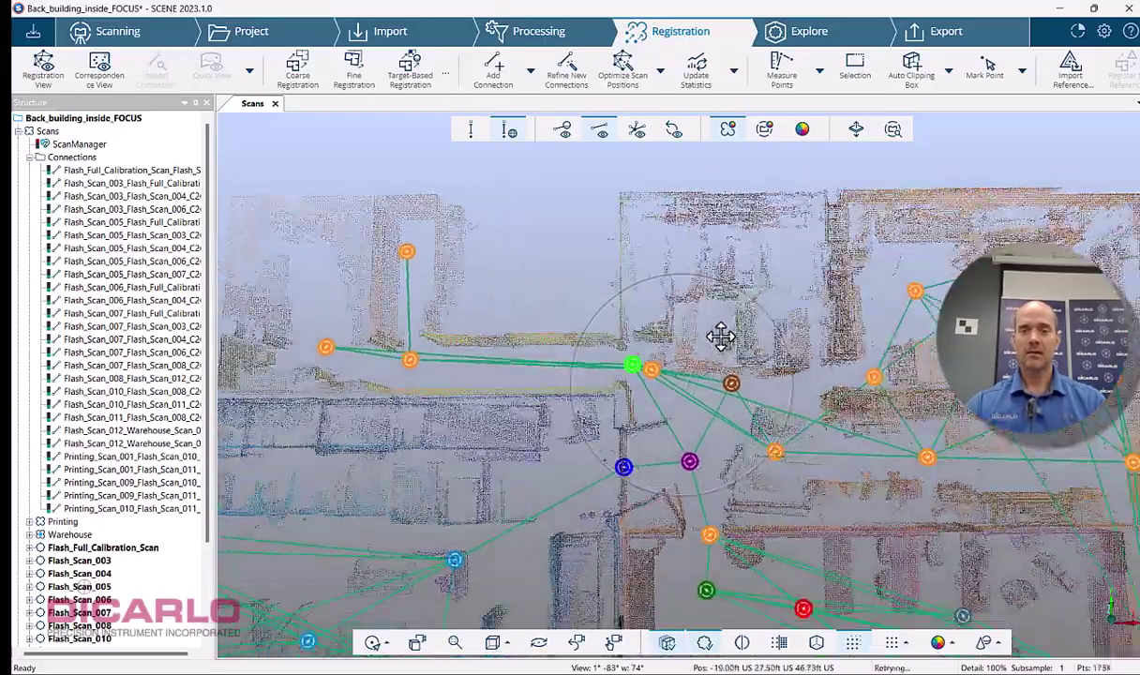
{"action": "middle_click_drag", "start_coordinate": [721, 337], "coordinate": [838, 378]}
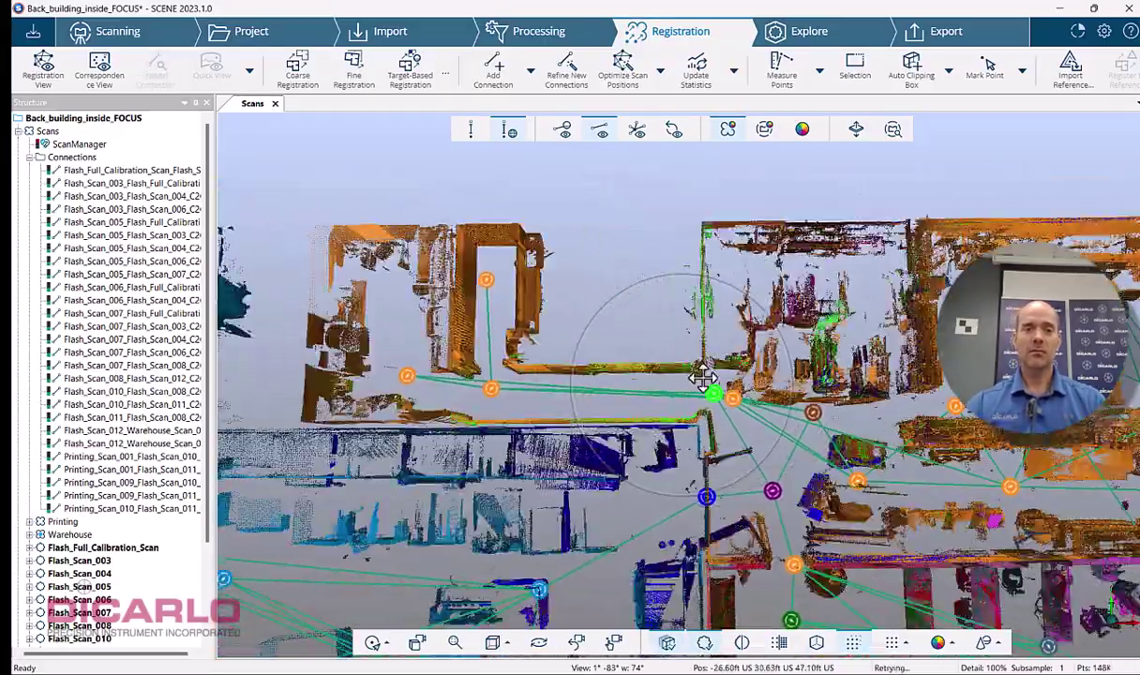
{"action": "left_click_drag", "start_coordinate": [750, 378], "coordinate": [553, 179]}
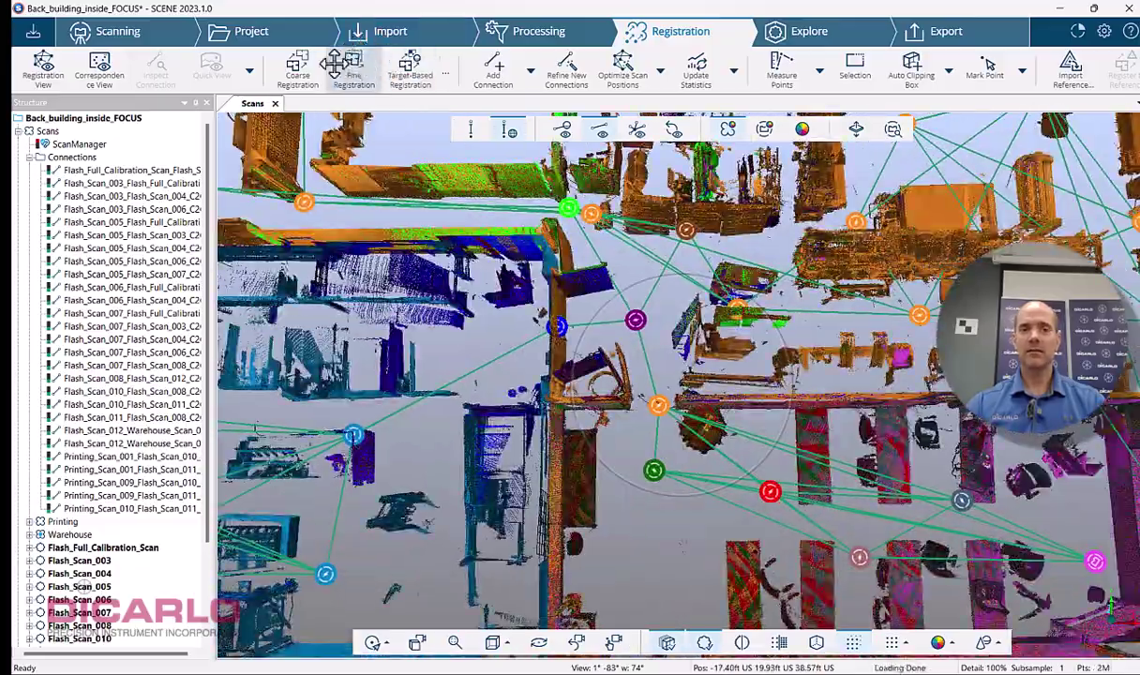
- Update the registration statistics and review the scan results and scan point errors between the clusters and scans
{"action": "left_click_drag", "start_coordinate": [760, 414], "coordinate": [700, 466]}
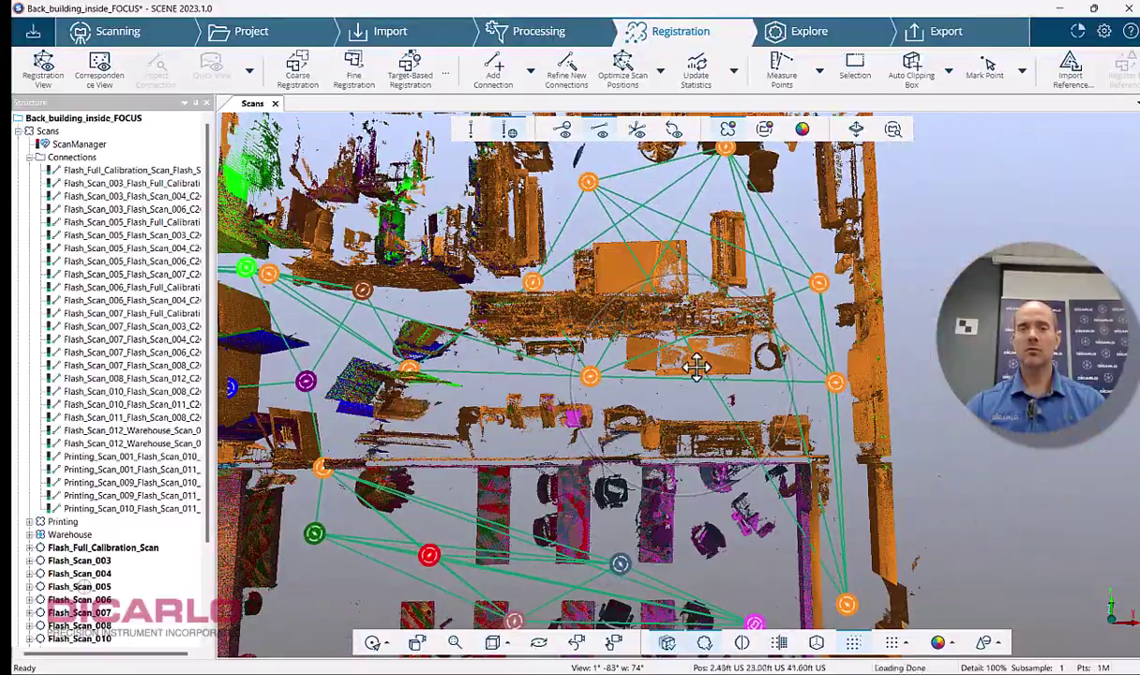
{"action": "scroll", "coordinate": [697, 367], "scroll_direction": "down", "scroll_amount": 3}
{"action": "left_click_drag", "start_coordinate": [673, 377], "coordinate": [975, 341]}
{"action": "left_click_drag", "start_coordinate": [578, 395], "coordinate": [741, 380]}
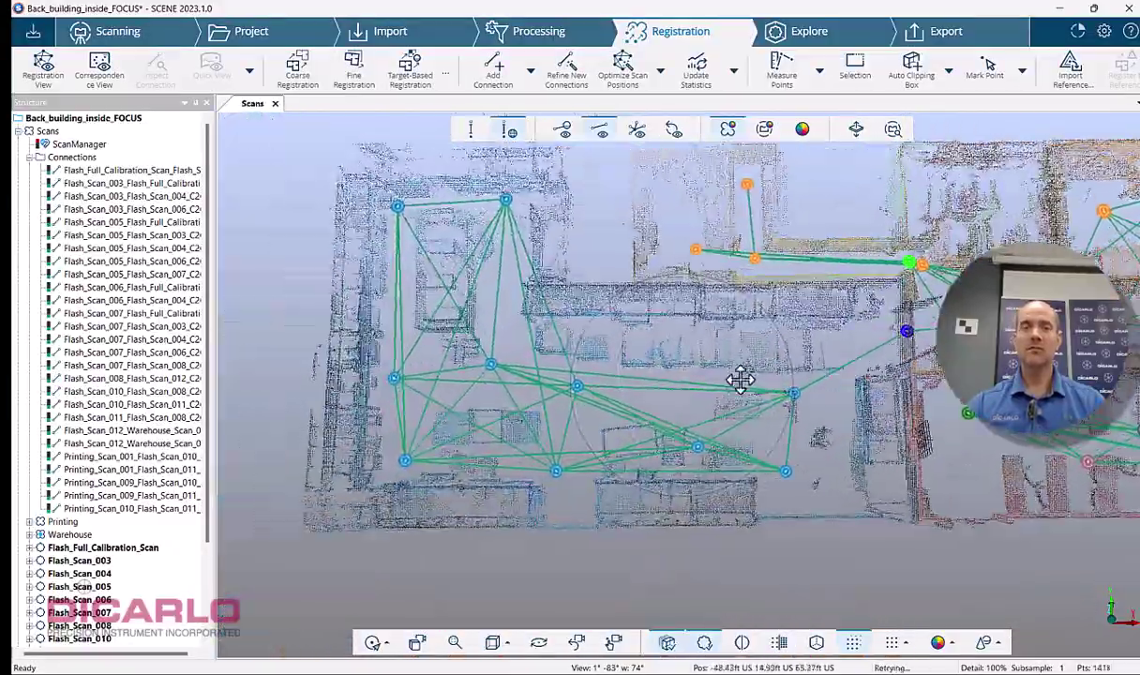
{"action": "left_click_drag", "start_coordinate": [842, 377], "coordinate": [717, 415]}
{"action": "left_click_drag", "start_coordinate": [838, 469], "coordinate": [825, 283]}
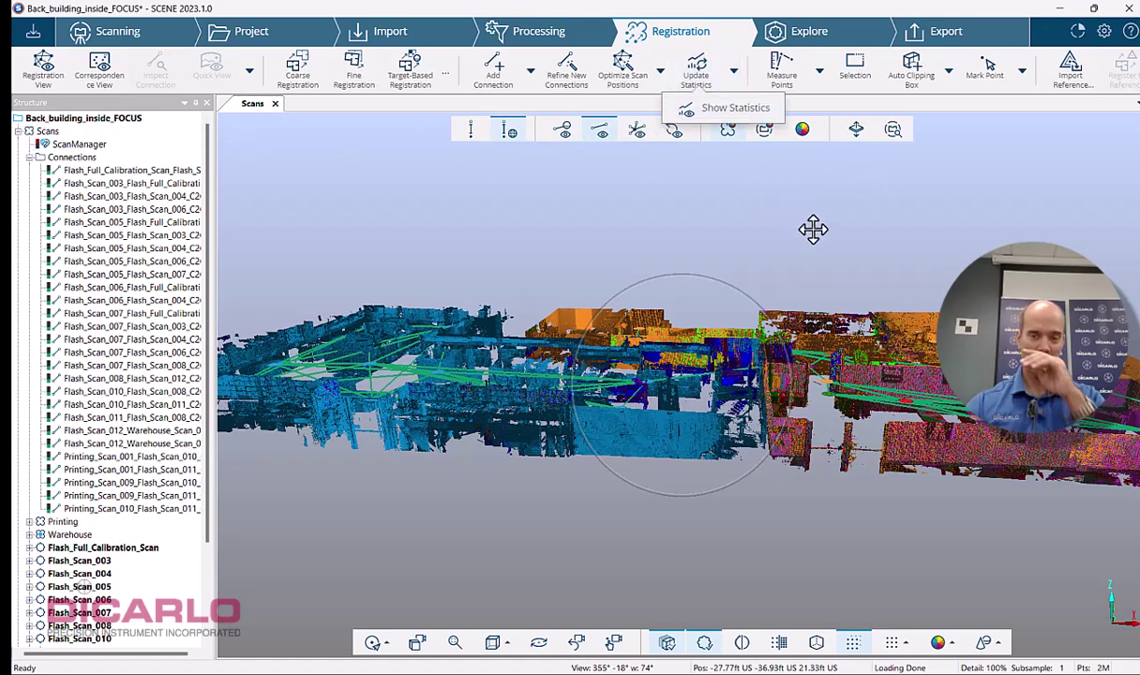
{"action": "left_click_drag", "start_coordinate": [812, 230], "coordinate": [749, 58]}
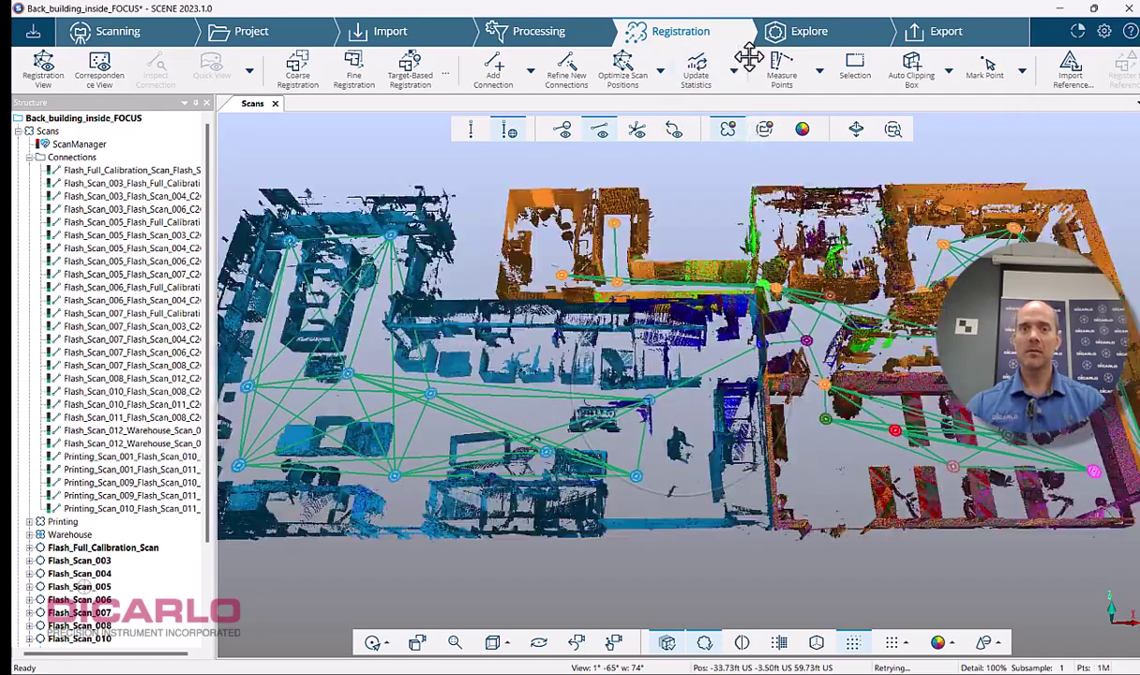
{"action": "left_click", "coordinate": [697, 67]}
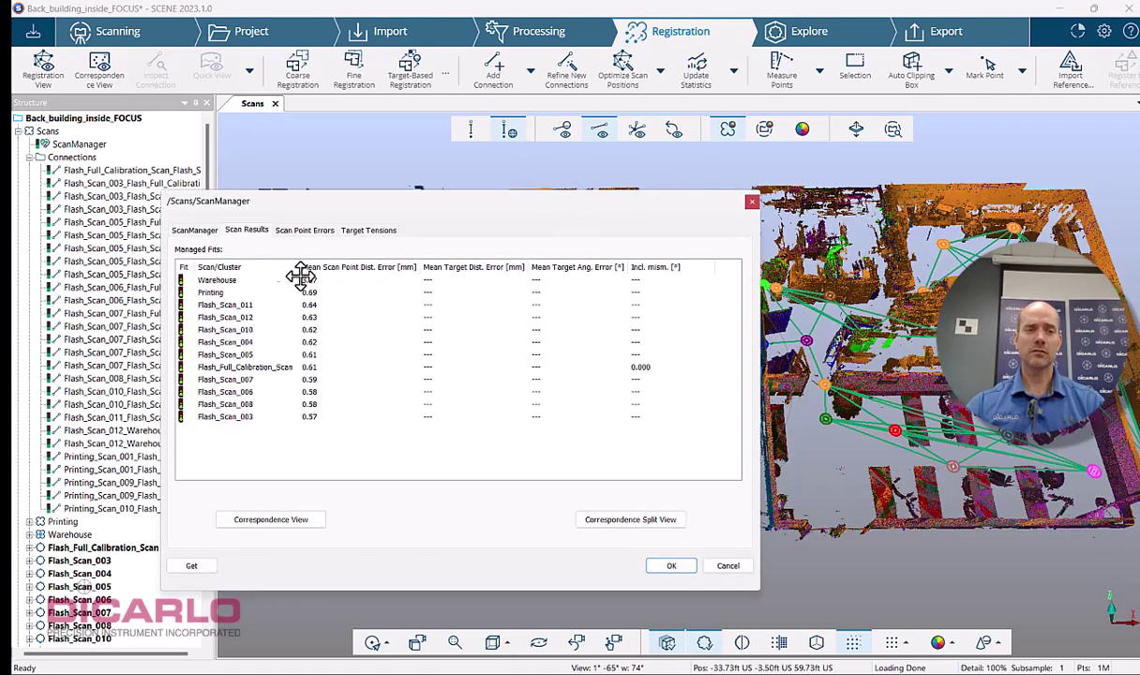
{"action": "left_click", "coordinate": [305, 230]}
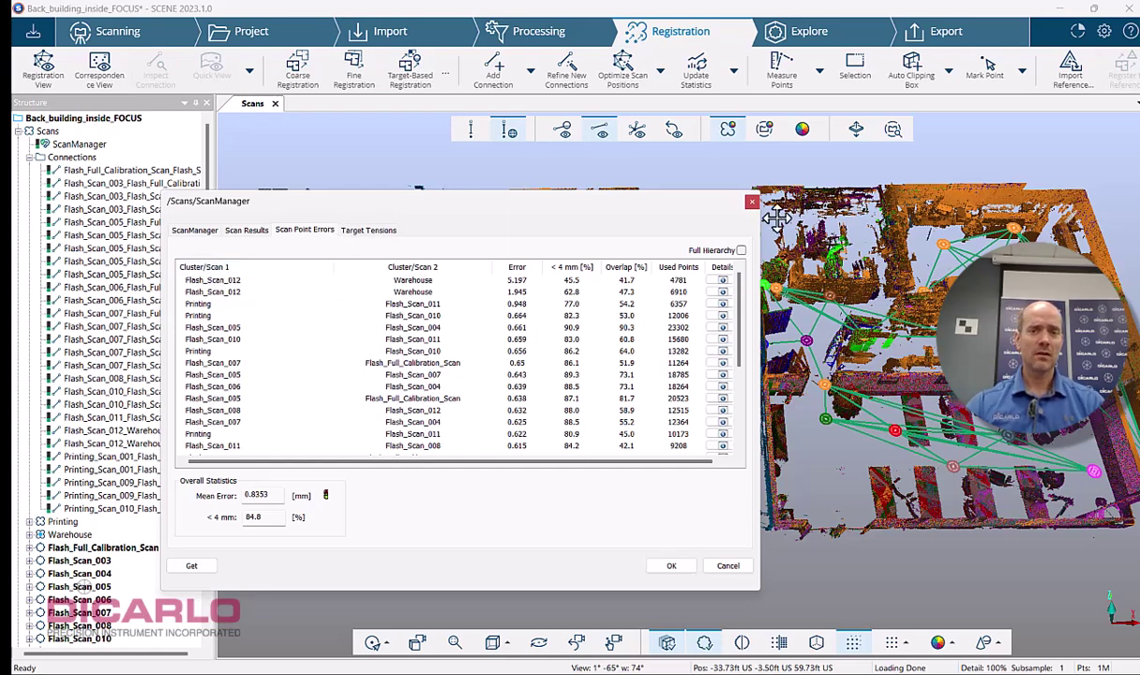
{"action": "left_click", "coordinate": [751, 202]}
- Delete the connection between Flash_Scan_012 and Warehouse_Scan_001, widening the project structure to read the full connection names
{"action": "scroll", "coordinate": [161, 424], "scroll_direction": "down", "scroll_amount": 2}
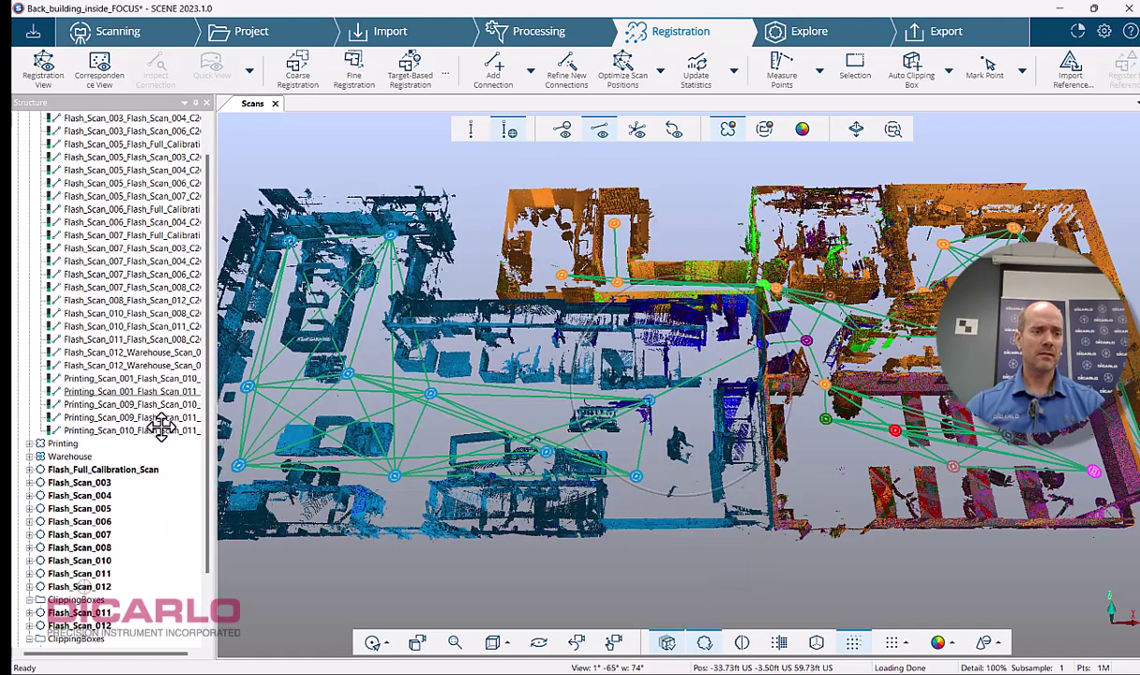
{"action": "scroll", "coordinate": [161, 424], "scroll_direction": "down", "scroll_amount": 1}
{"action": "left_click", "coordinate": [75, 548]}
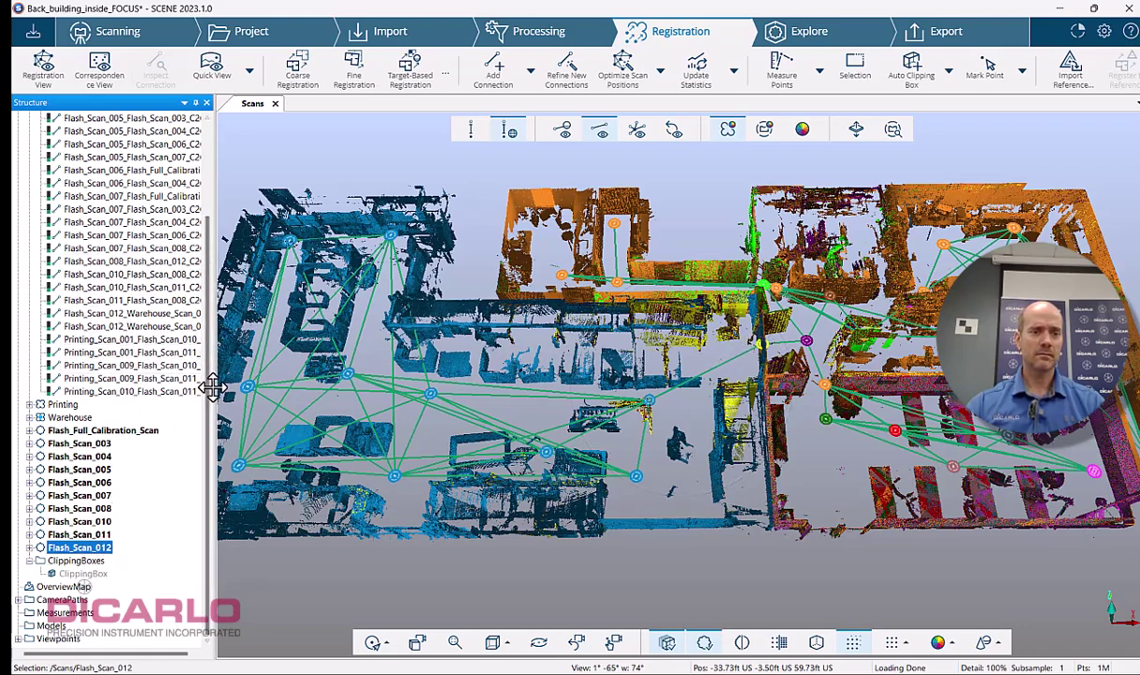
{"action": "left_click_drag", "start_coordinate": [210, 381], "coordinate": [294, 382]}
{"action": "left_click", "coordinate": [731, 378]}
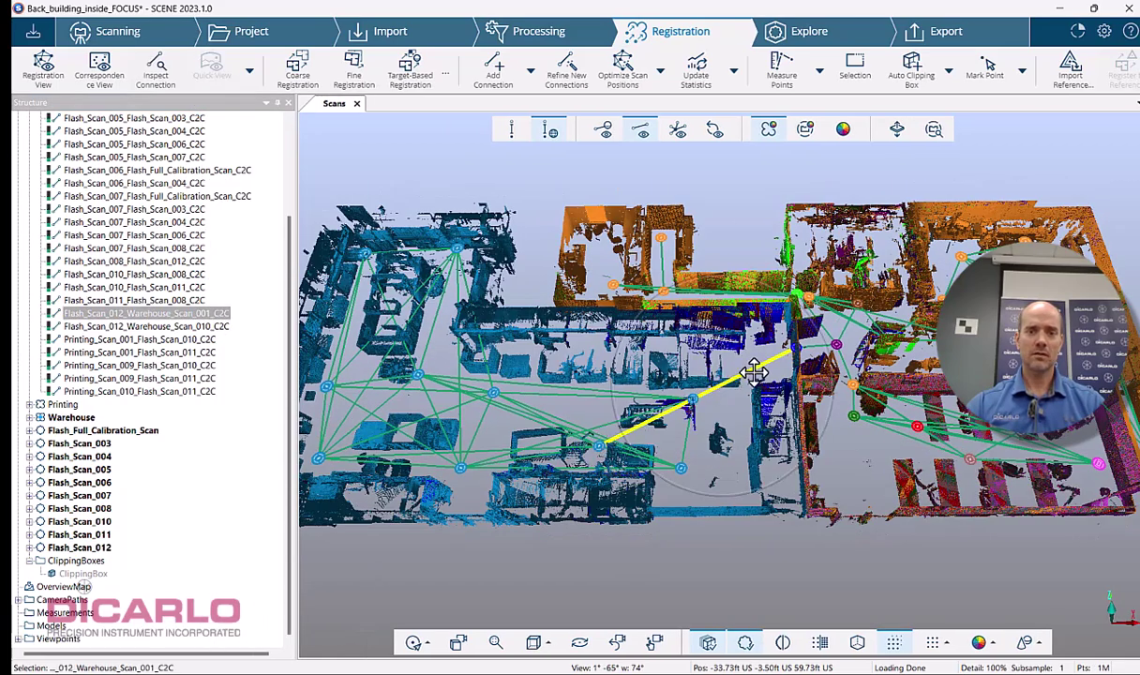
{"action": "key", "text": "Delete"}
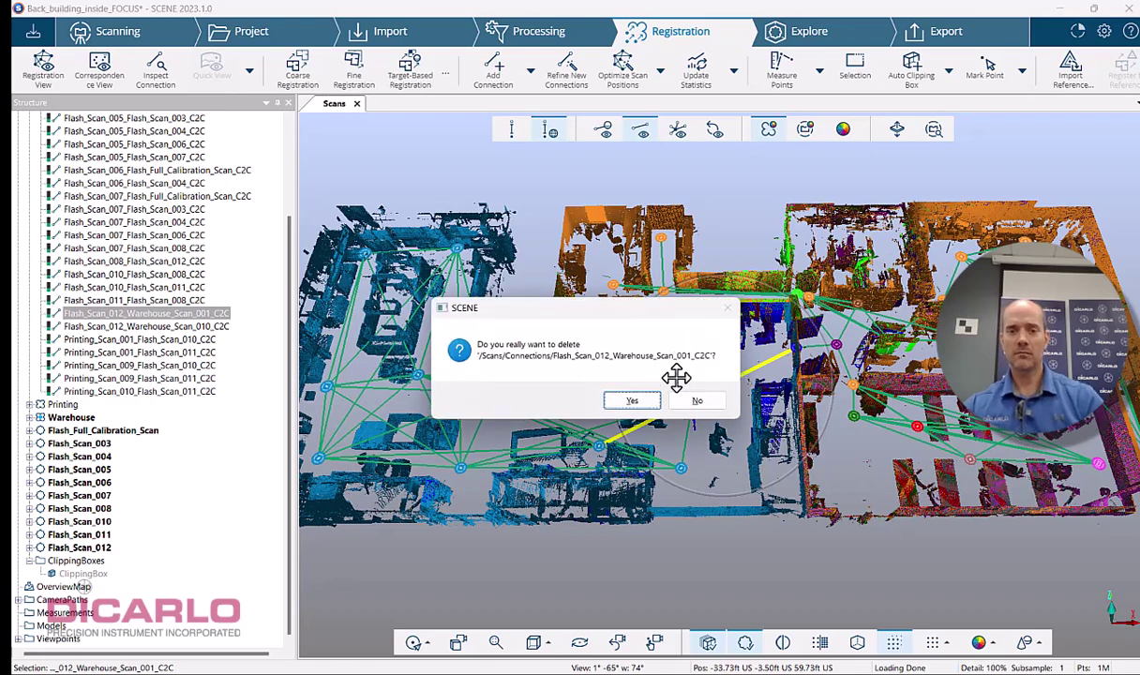
{"action": "left_click", "coordinate": [640, 400]}
- Recheck the updated scan point errors with only the Flash_Scan_012 to Warehouse_Scan_010 connection linking the warehouse
{"action": "left_click", "coordinate": [733, 376]}
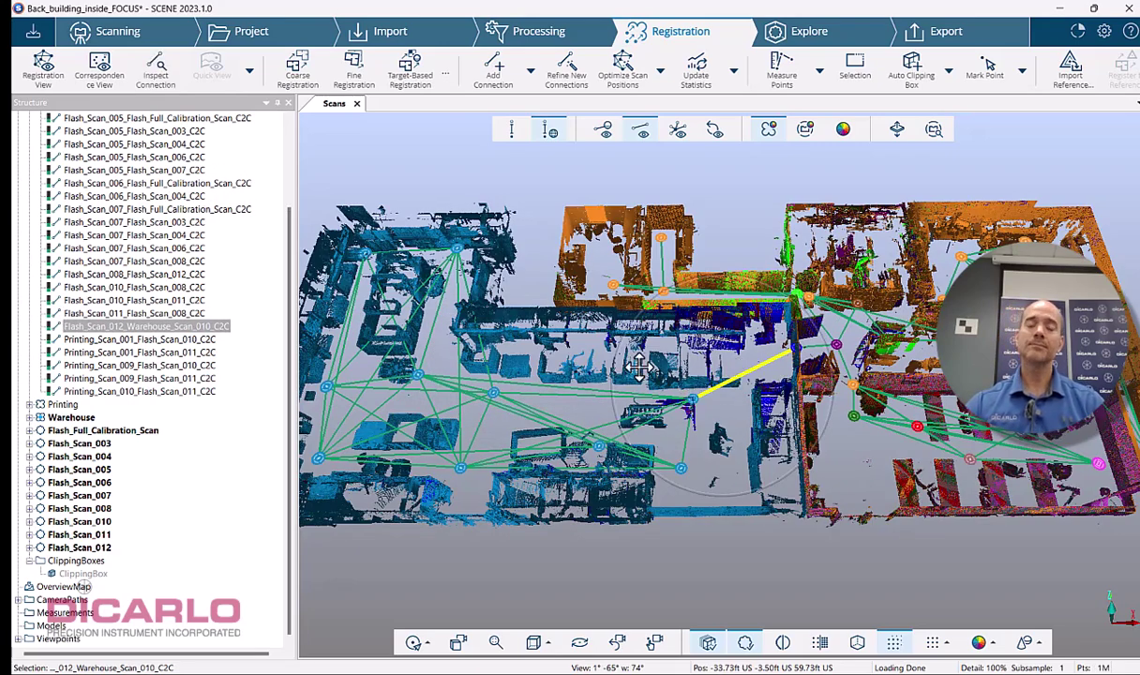
{"action": "left_click", "coordinate": [692, 64]}
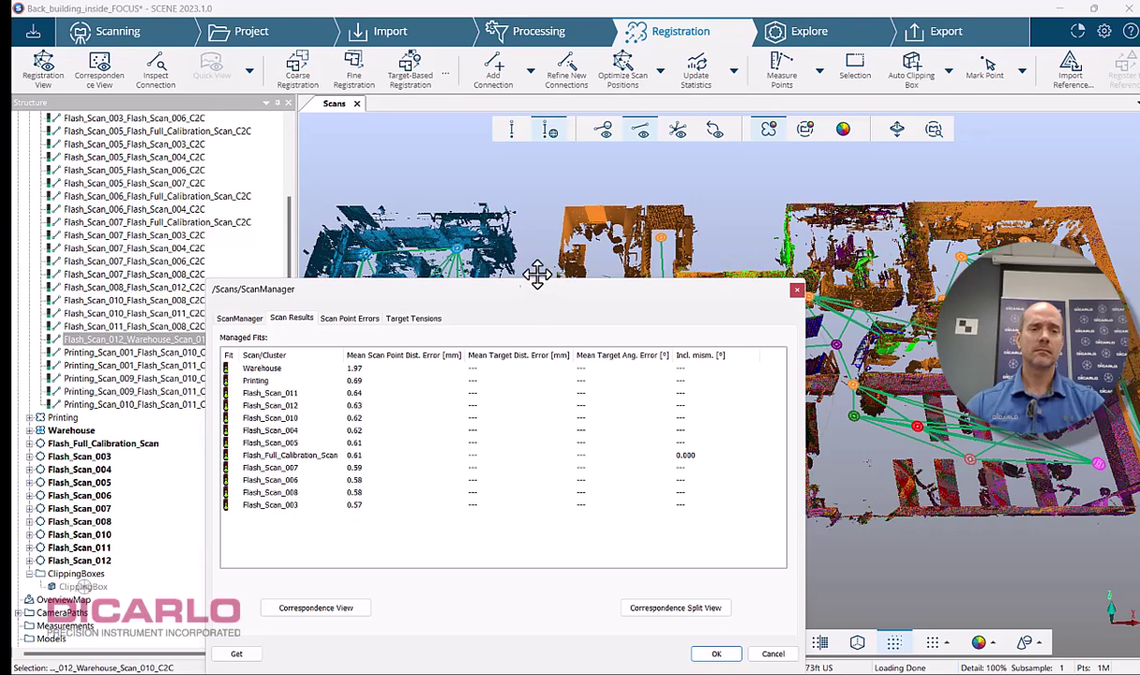
{"action": "left_click", "coordinate": [351, 318]}
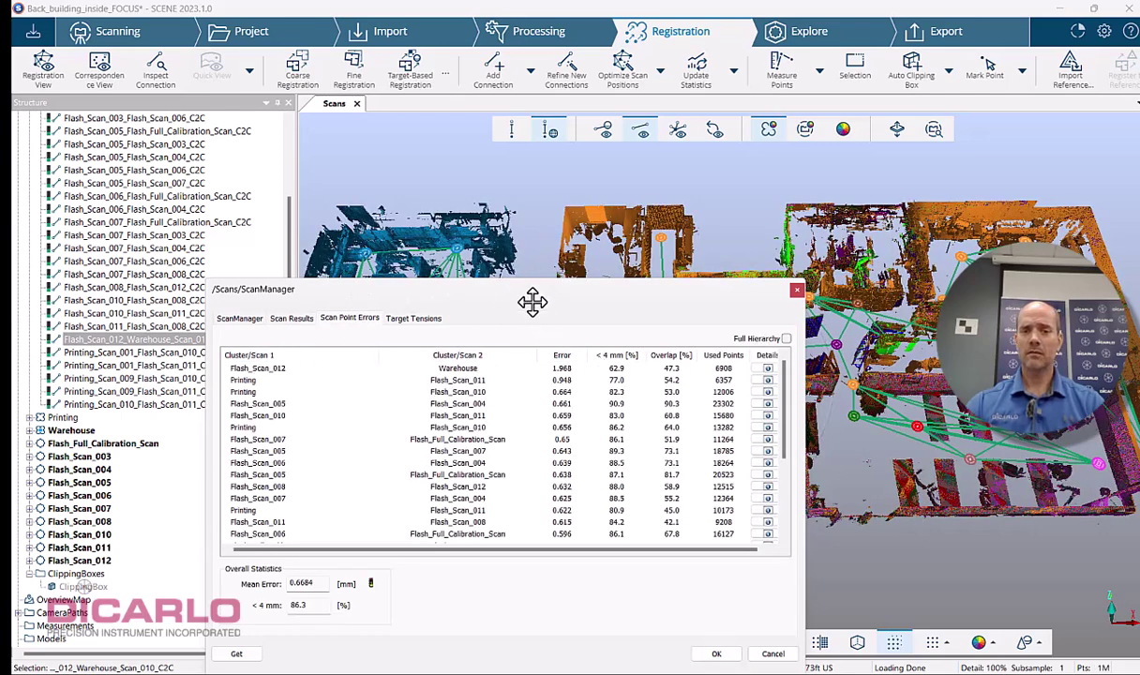
{"action": "left_click_drag", "start_coordinate": [531, 301], "coordinate": [526, 156]}
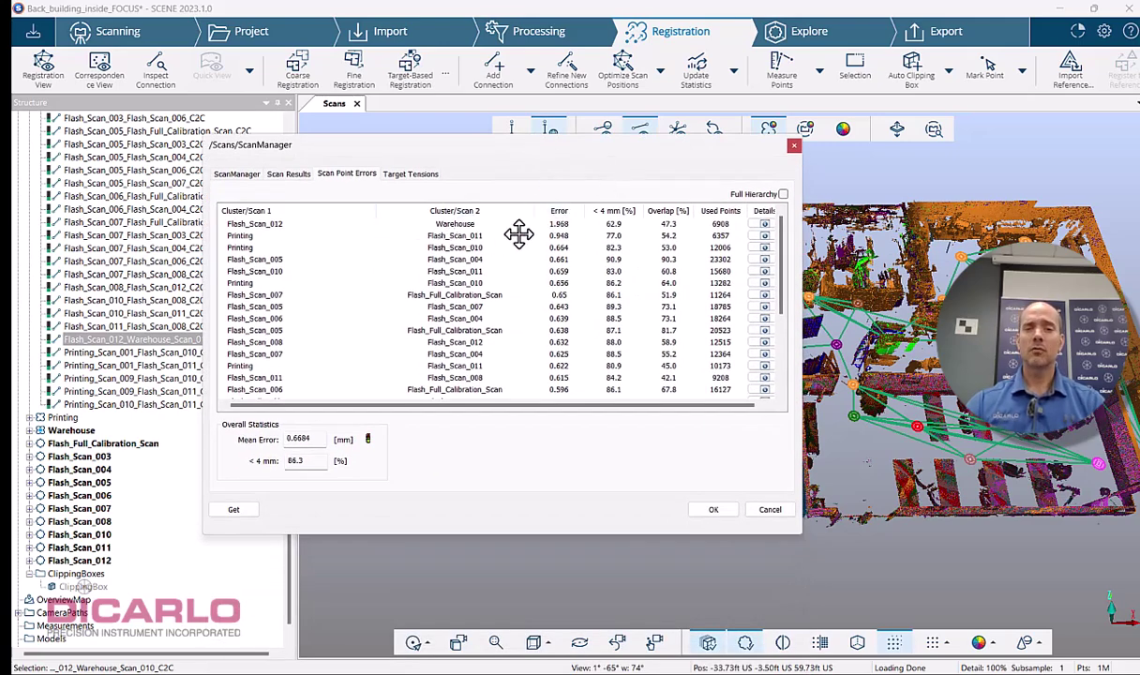
{"action": "left_click", "coordinate": [718, 509]}
- Examine the connection between Flash_Scan_012 and Warehouse_Scan_010 in the point cloud and clear its selection
{"action": "scroll", "coordinate": [725, 380], "scroll_direction": "up", "scroll_amount": 4}
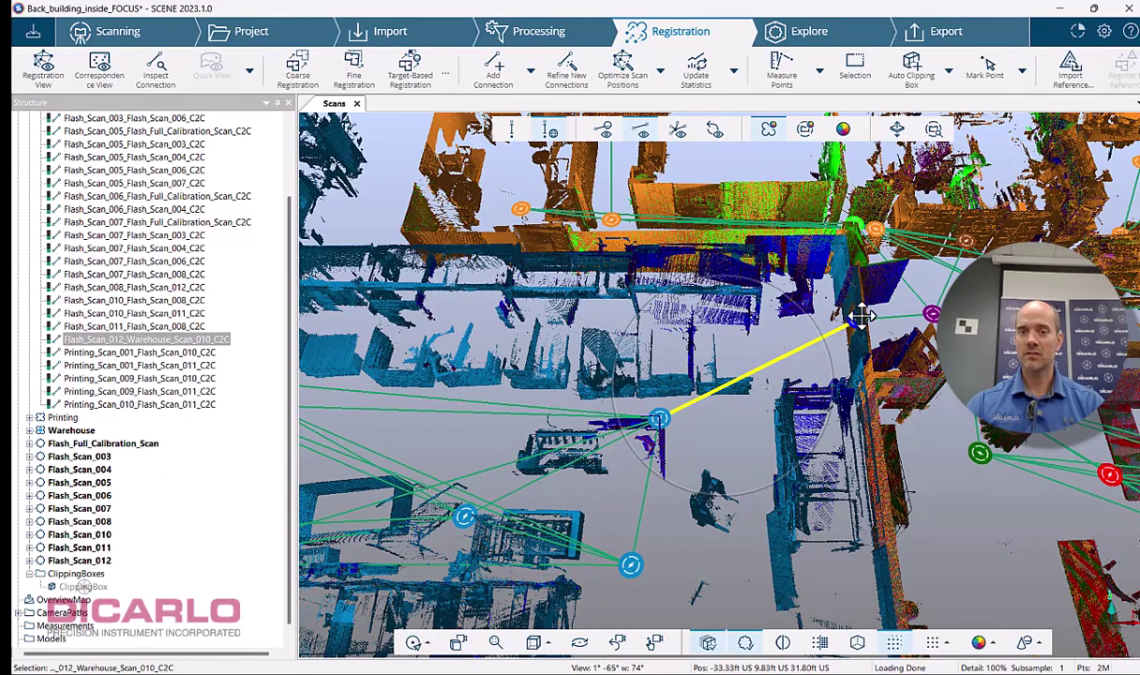
{"action": "scroll", "coordinate": [716, 410], "scroll_direction": "down", "scroll_amount": 10}
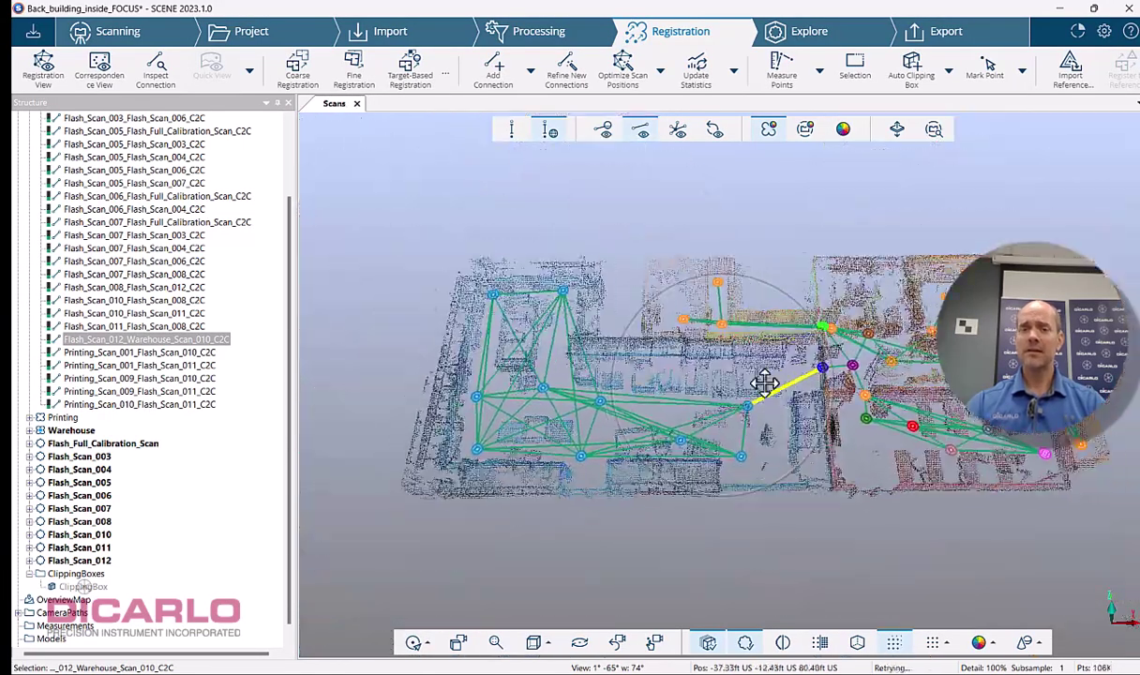
{"action": "left_click", "coordinate": [718, 346]}
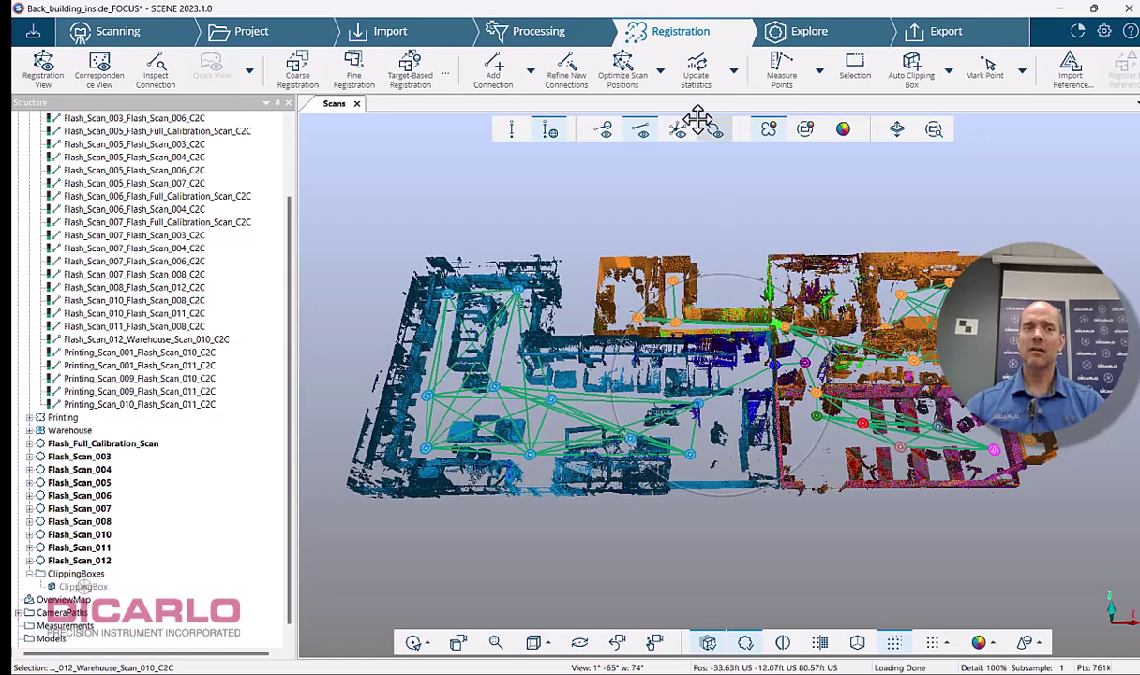
- Collapse the project's connections list and examine the layout and scan links from an oblique view and from above
{"action": "scroll", "coordinate": [249, 326], "scroll_direction": "up", "scroll_amount": 2}
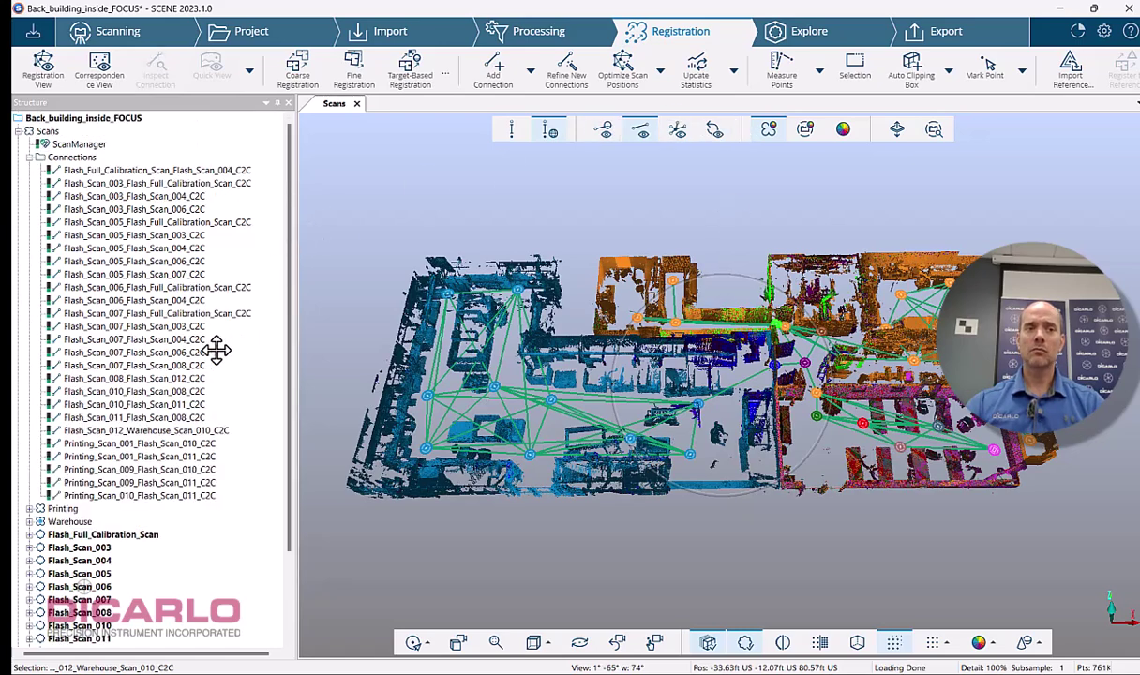
{"action": "left_click", "coordinate": [29, 156]}
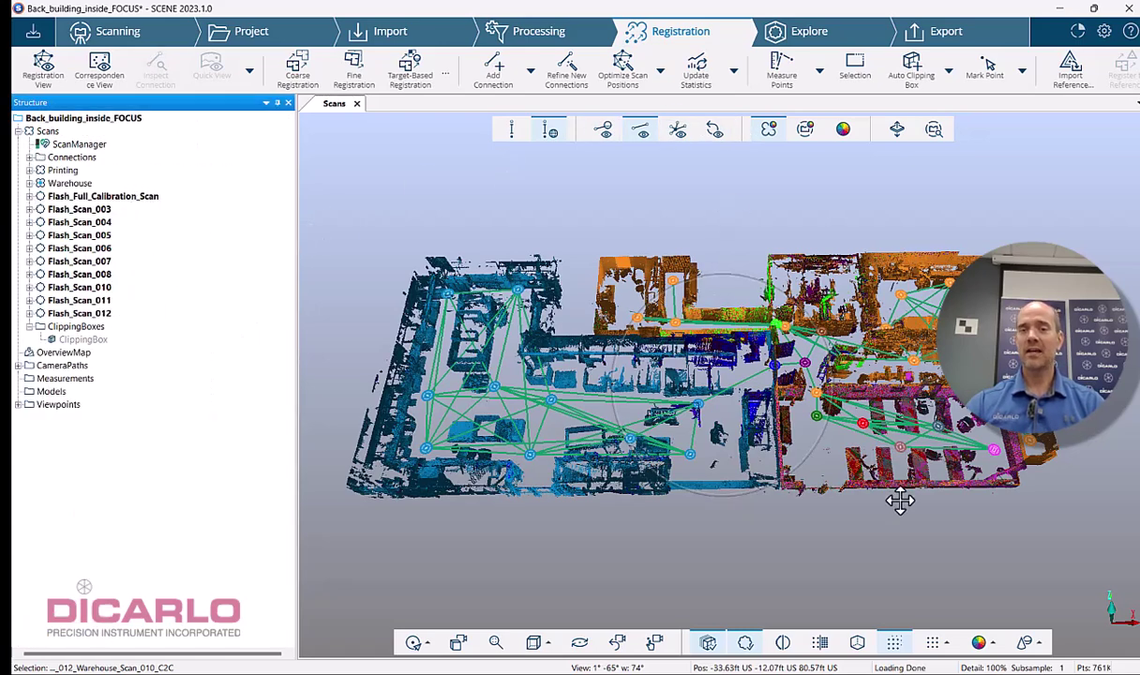
{"action": "left_click_drag", "start_coordinate": [858, 474], "coordinate": [884, 466]}
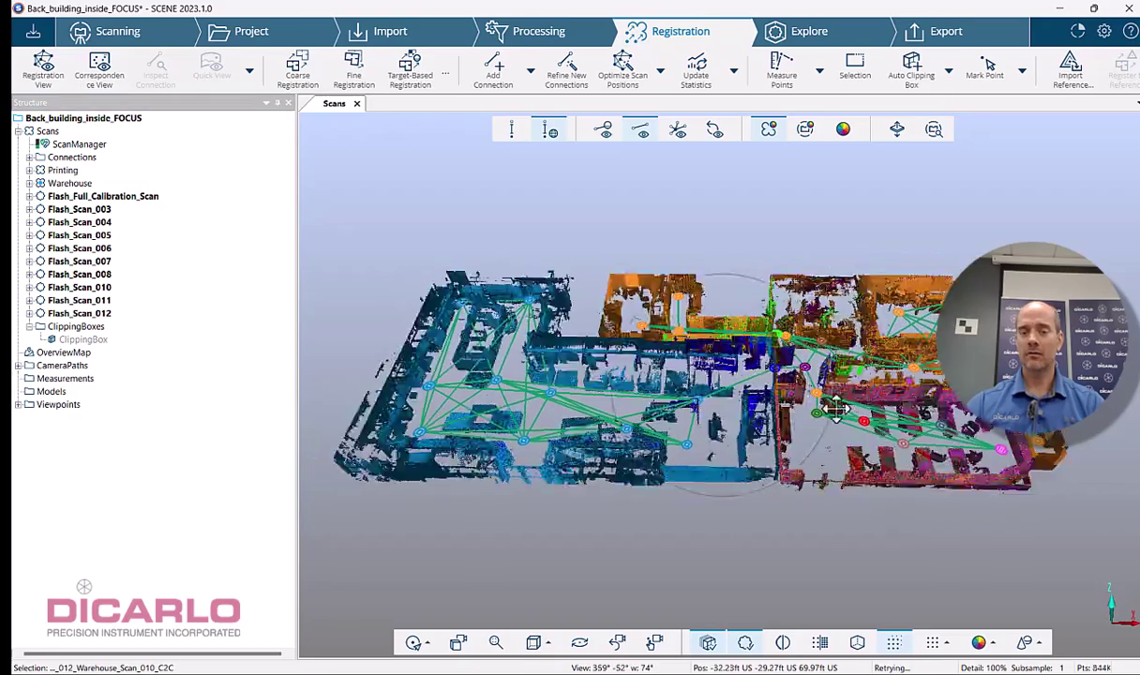
{"action": "left_click_drag", "start_coordinate": [816, 221], "coordinate": [820, 211]}
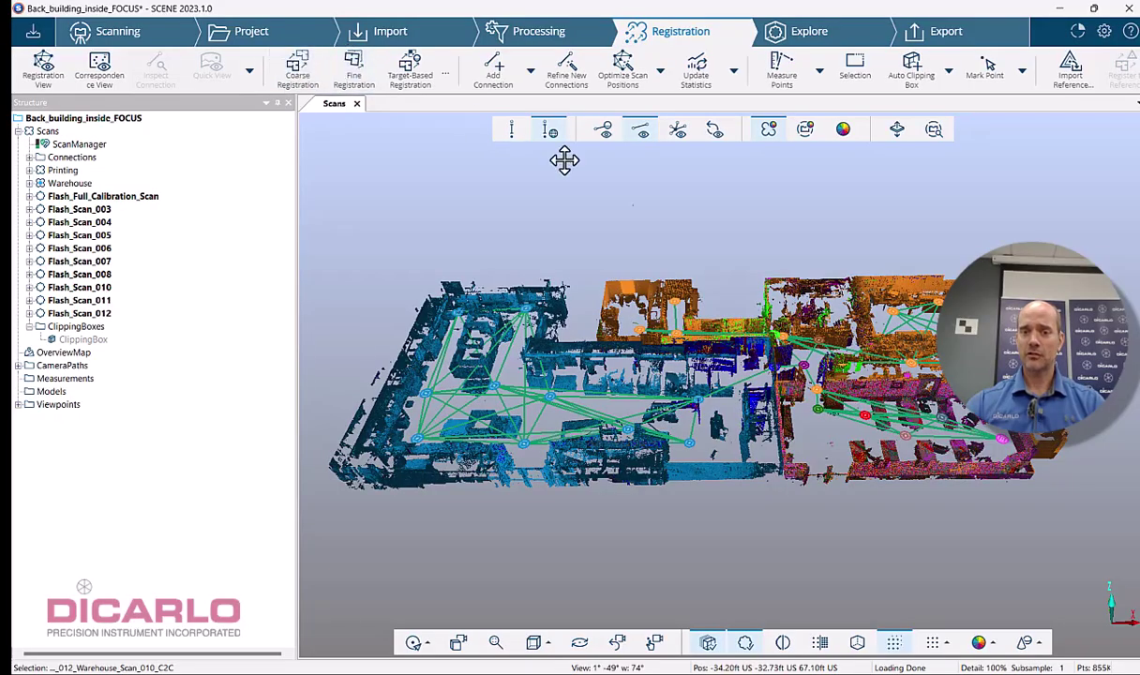
{"action": "scroll", "coordinate": [688, 382], "scroll_direction": "up", "scroll_amount": 3}
{"action": "scroll", "coordinate": [687, 383], "scroll_direction": "up", "scroll_amount": 2}
{"action": "left_click_drag", "start_coordinate": [866, 370], "coordinate": [901, 572]}
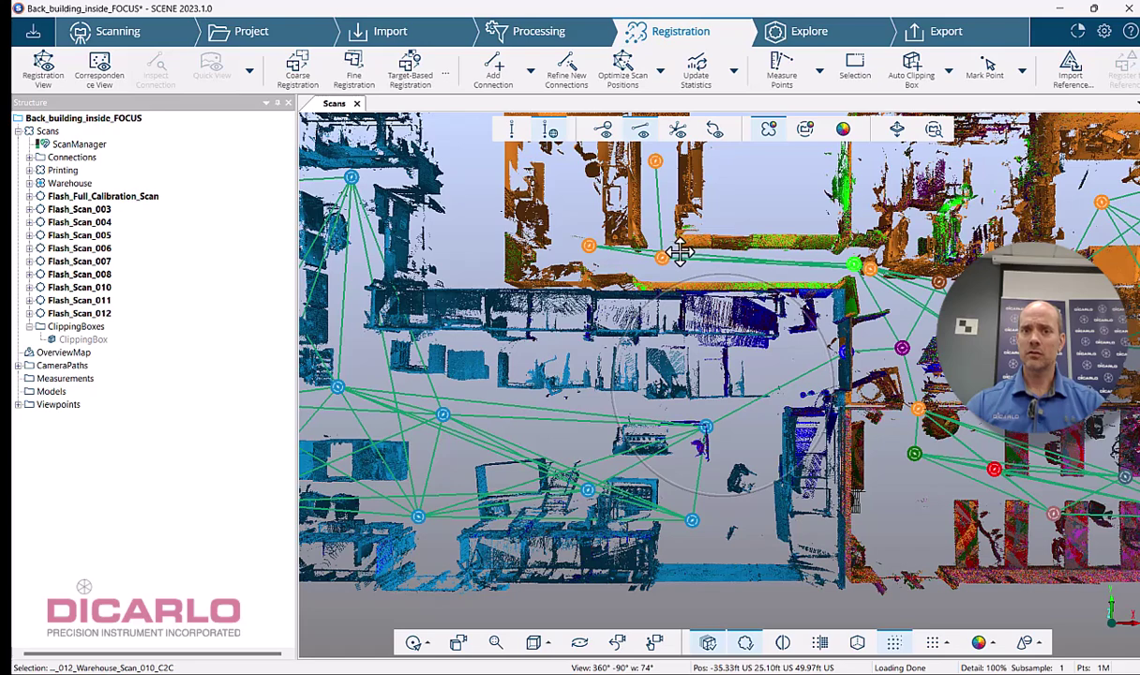
- Identify the corridor connections by selecting them in the point cloud with the project's connections list expanded
{"action": "left_click", "coordinate": [680, 252]}
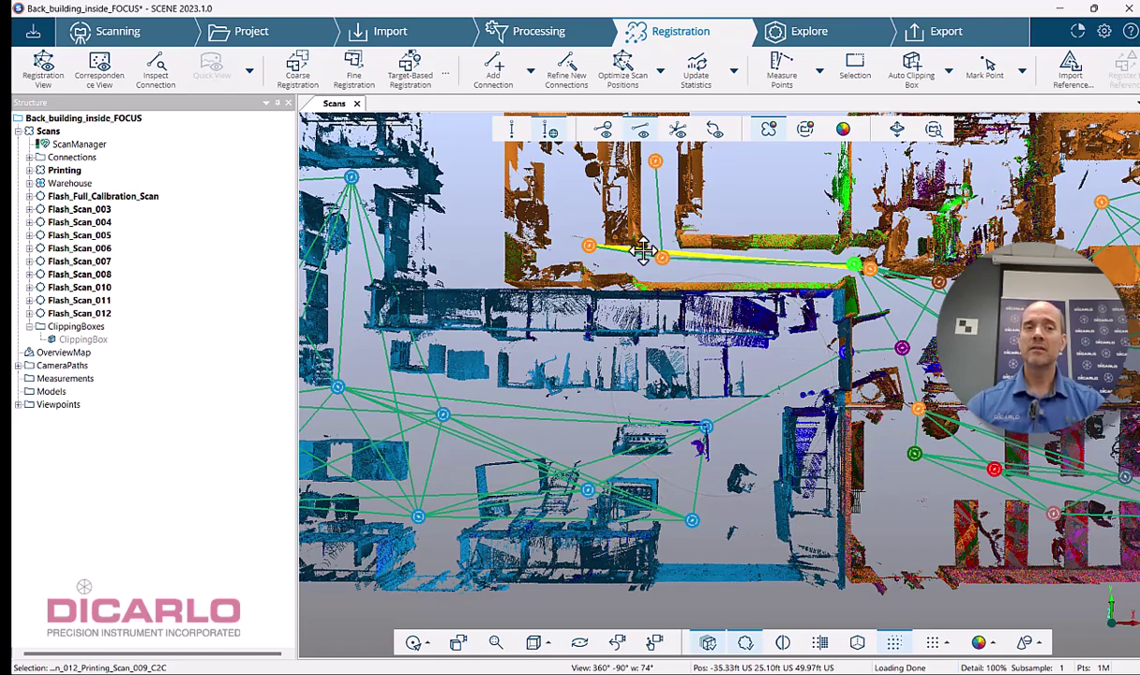
{"action": "left_click", "coordinate": [29, 157]}
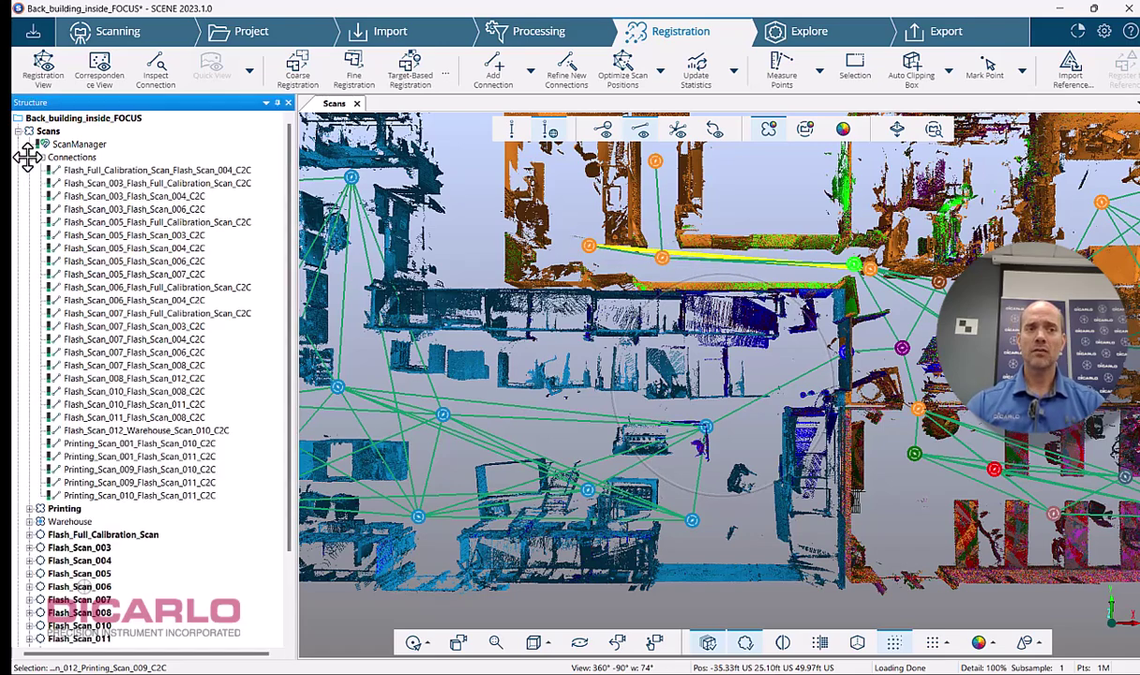
{"action": "left_click", "coordinate": [679, 255]}
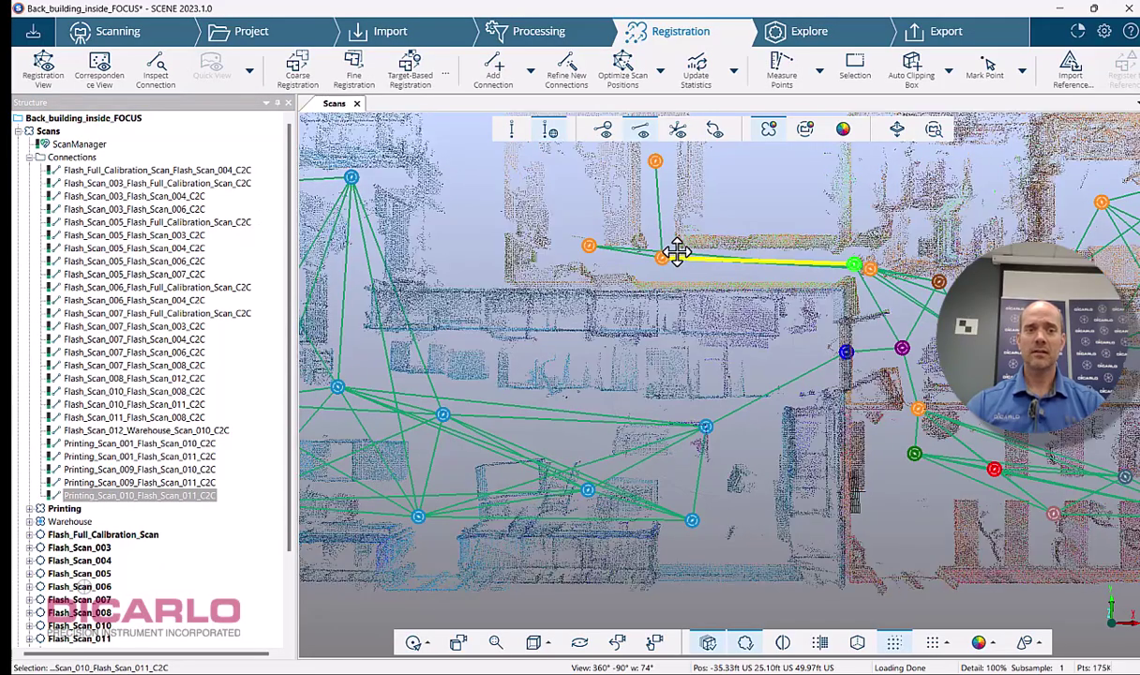
{"action": "scroll", "coordinate": [677, 255], "scroll_direction": "up", "scroll_amount": 3}
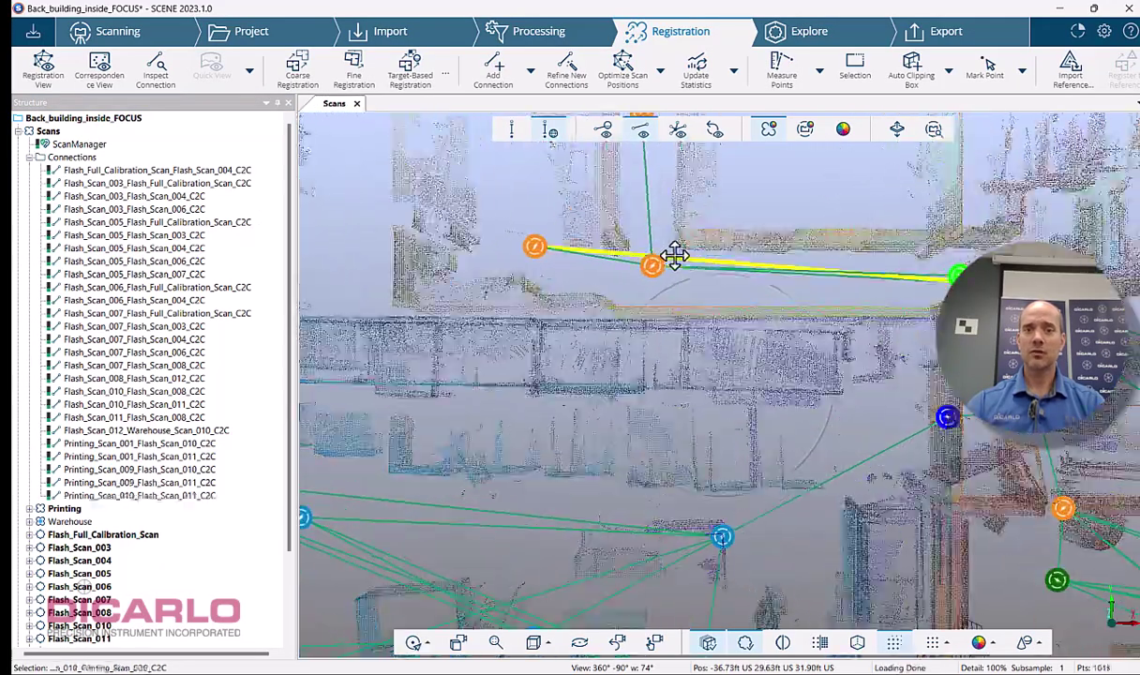
{"action": "left_click", "coordinate": [576, 251]}
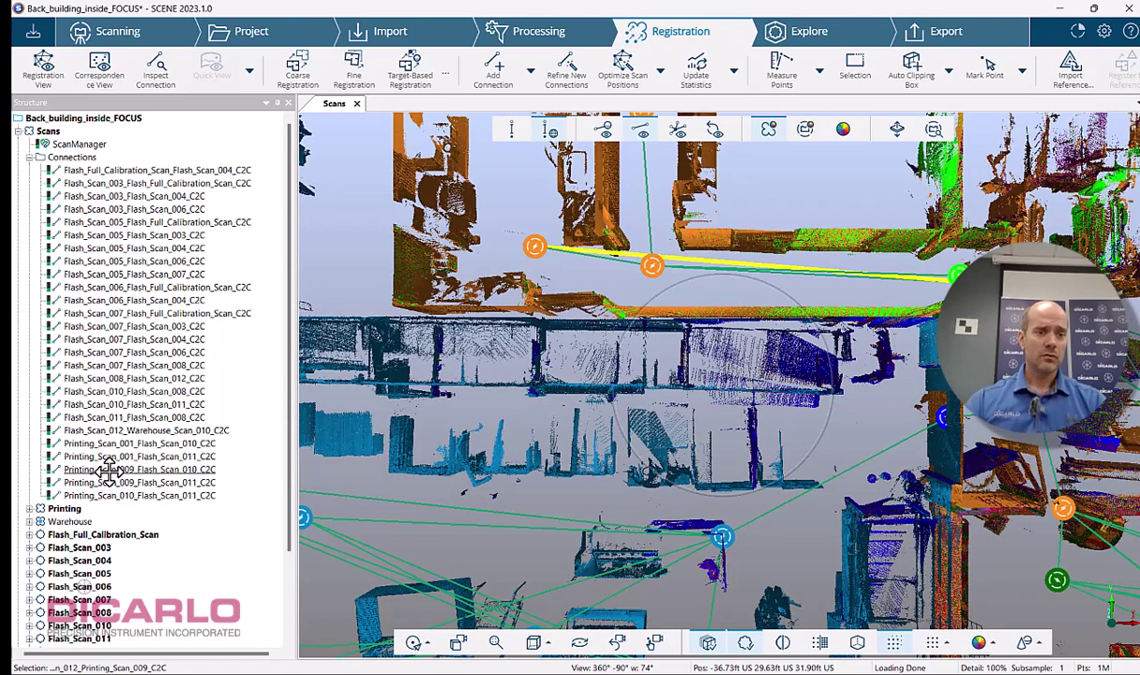
- Expand the Printing cluster and its connections list to browse the connections between its scans
{"action": "scroll", "coordinate": [75, 474], "scroll_direction": "down", "scroll_amount": 1}
{"action": "left_click", "coordinate": [29, 466]}
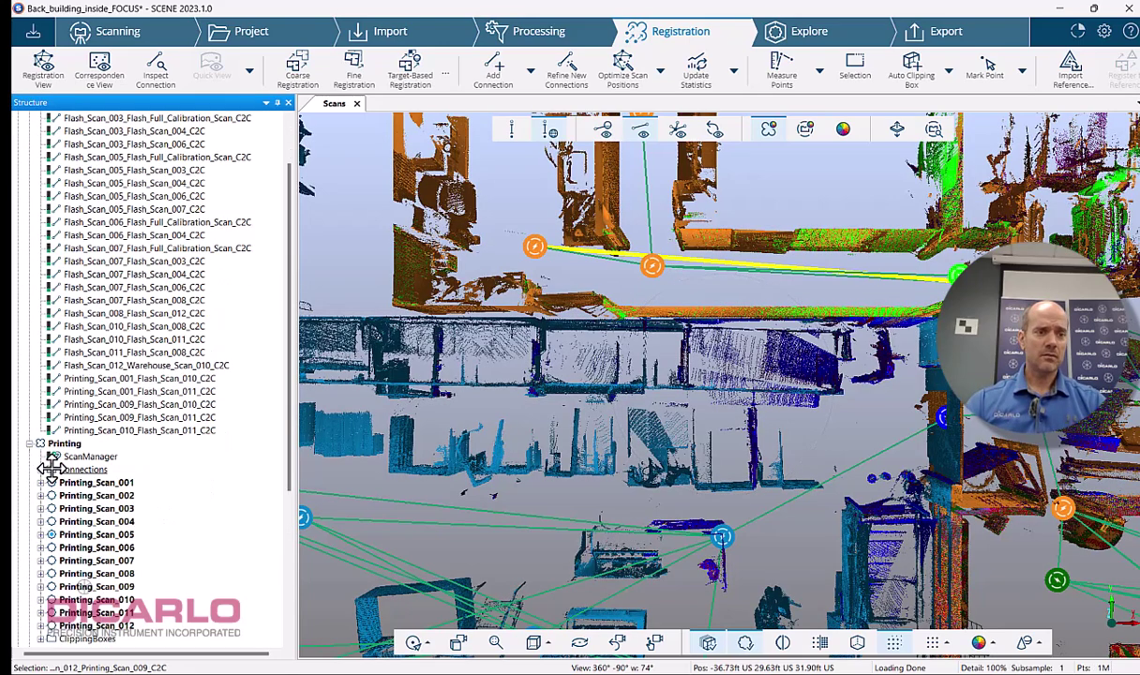
{"action": "left_click", "coordinate": [41, 469]}
{"action": "scroll", "coordinate": [132, 382], "scroll_direction": "down", "scroll_amount": 10}
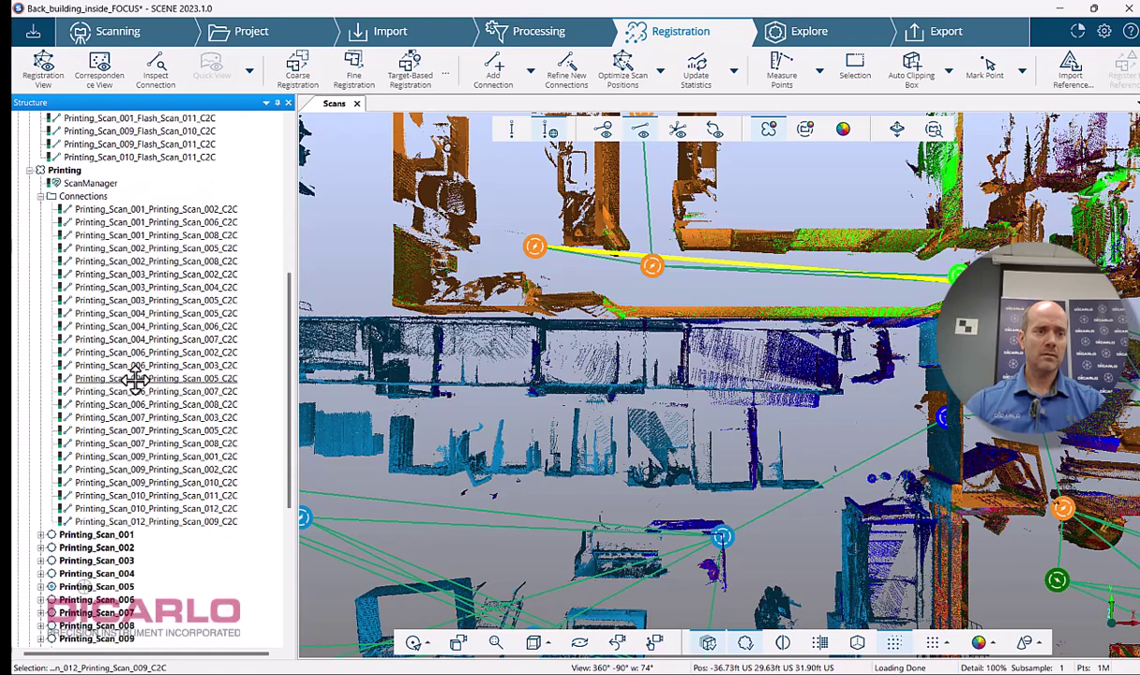
{"action": "scroll", "coordinate": [134, 380], "scroll_direction": "down", "scroll_amount": 2}
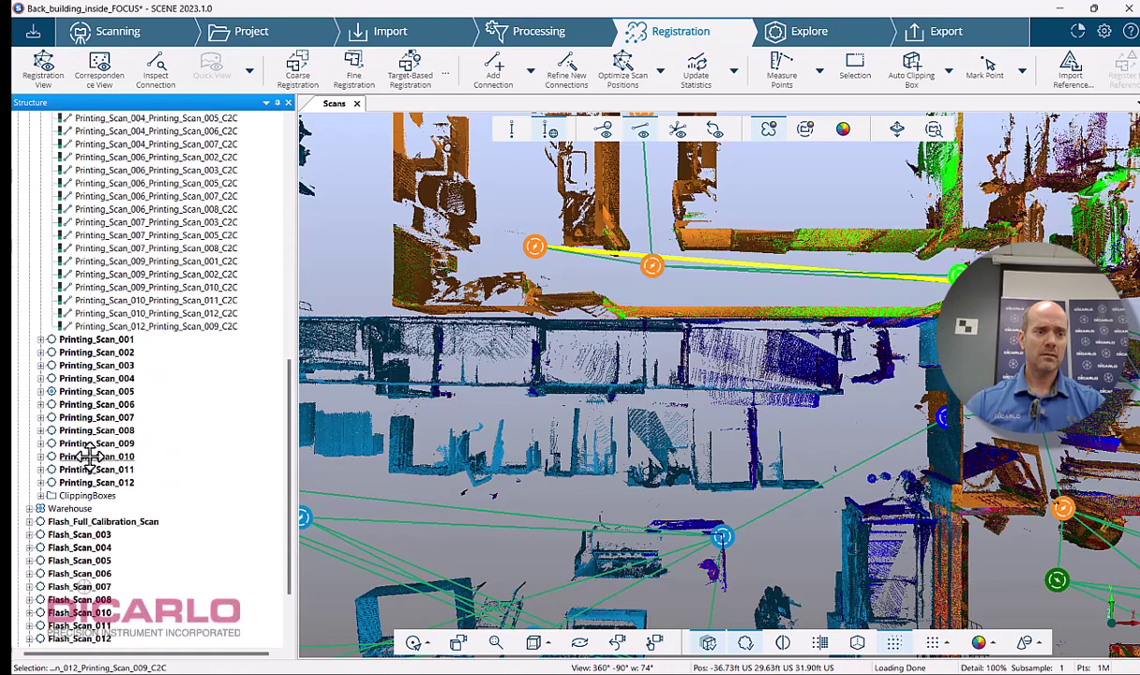
- Check the distance histogram, mean error and overlap of the connection between Printing_Scan_012 and Printing_Scan_009
{"action": "right_click", "coordinate": [677, 258]}
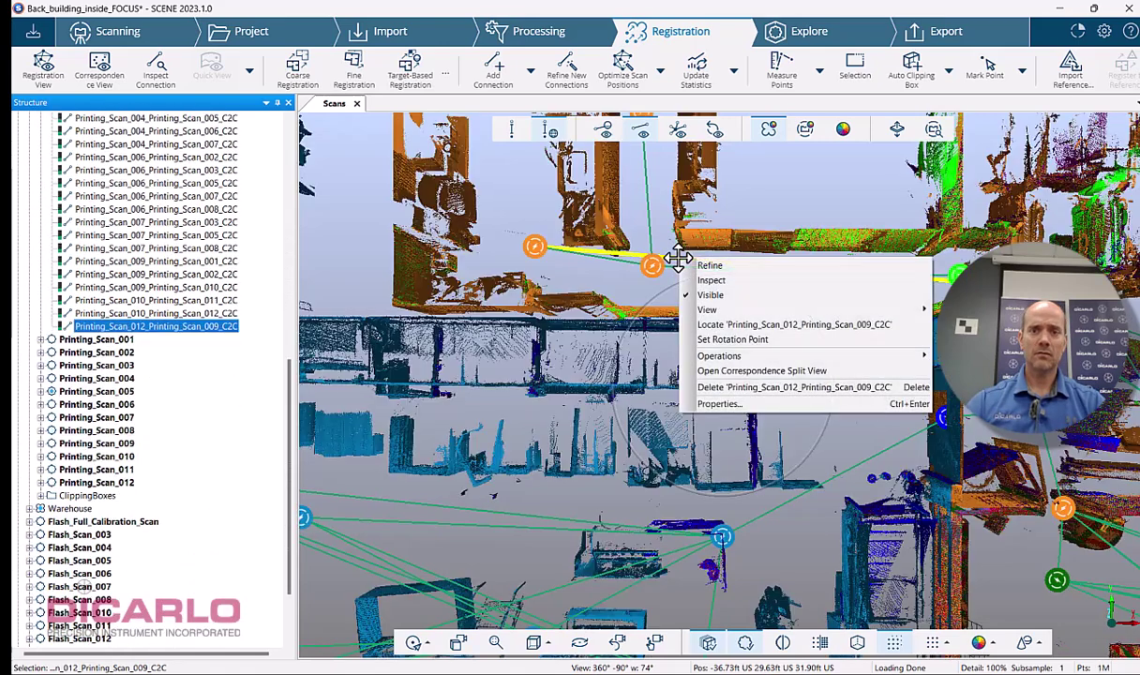
{"action": "left_click", "coordinate": [759, 402]}
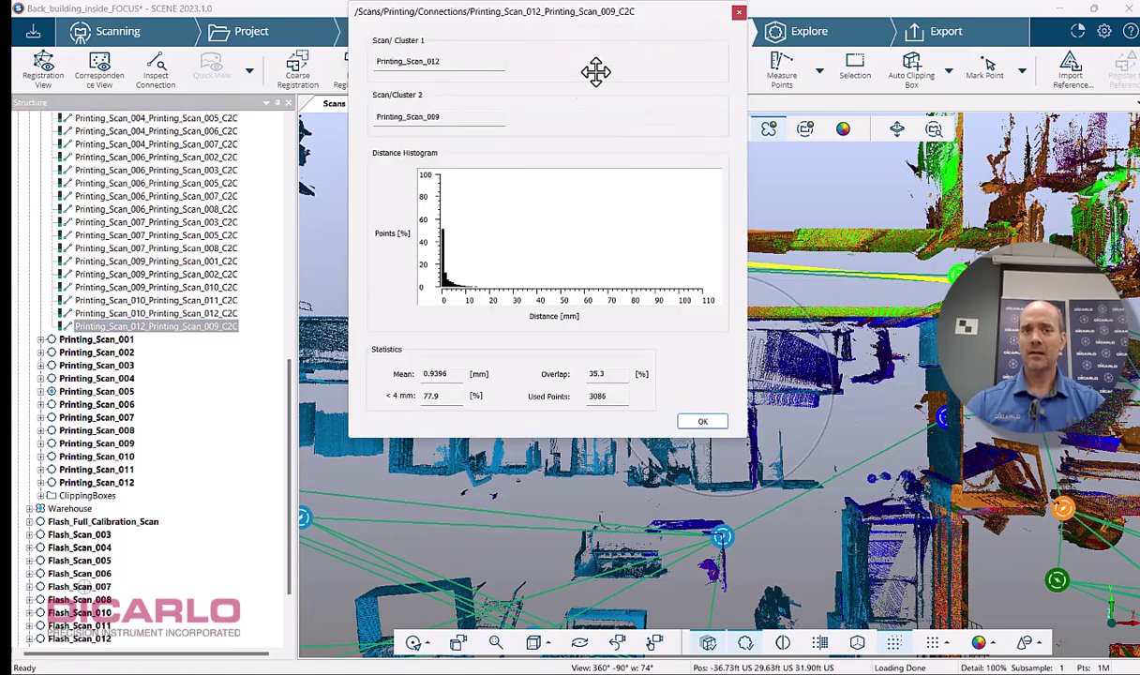
{"action": "double_click", "coordinate": [452, 373]}
{"action": "double_click", "coordinate": [600, 373]}
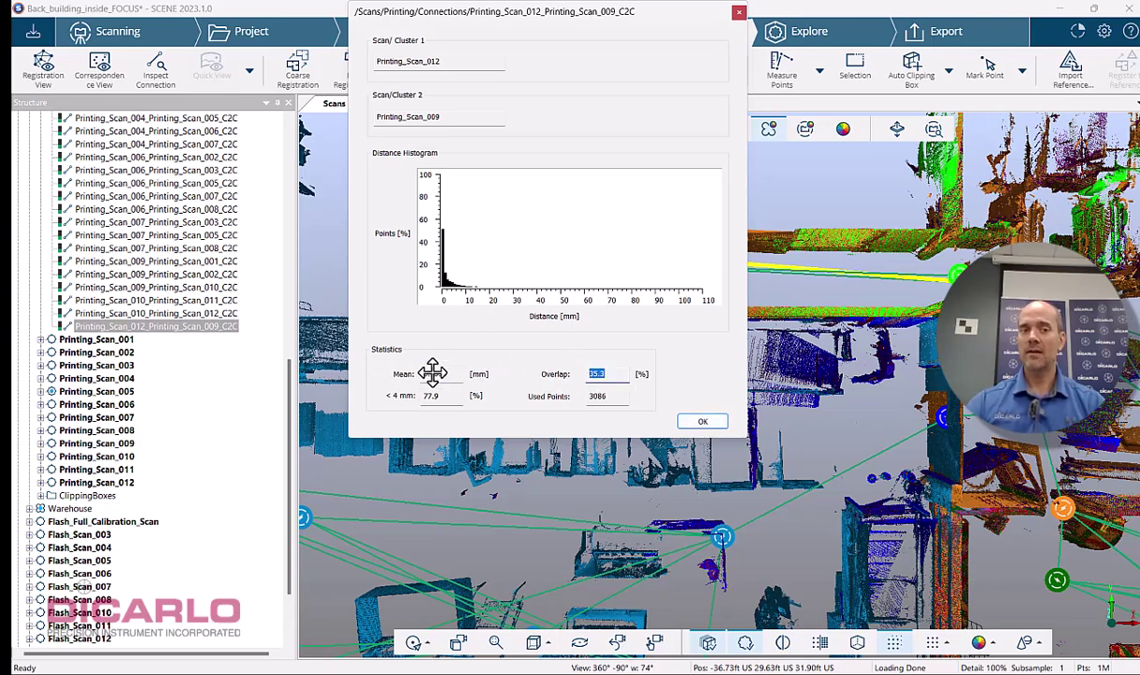
{"action": "left_click", "coordinate": [703, 421]}
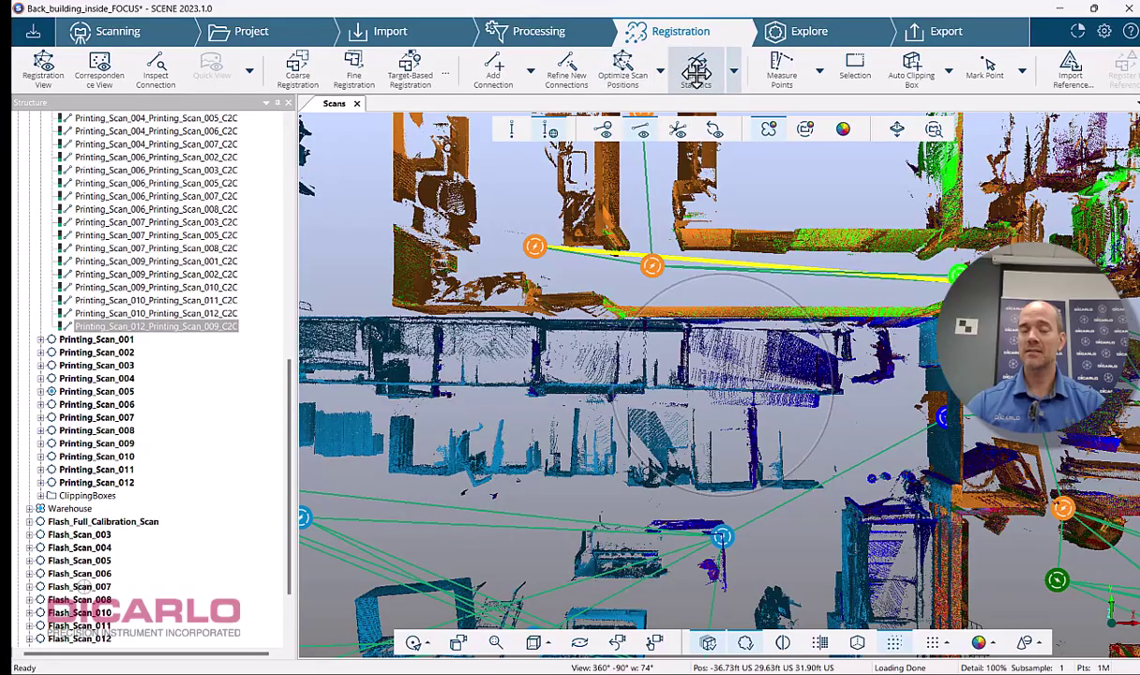
- Look over the whole registered building from an oblique view and browse the Printing cluster's connections
{"action": "scroll", "coordinate": [730, 300], "scroll_direction": "down", "scroll_amount": 2}
{"action": "scroll", "coordinate": [729, 300], "scroll_direction": "down", "scroll_amount": 3}
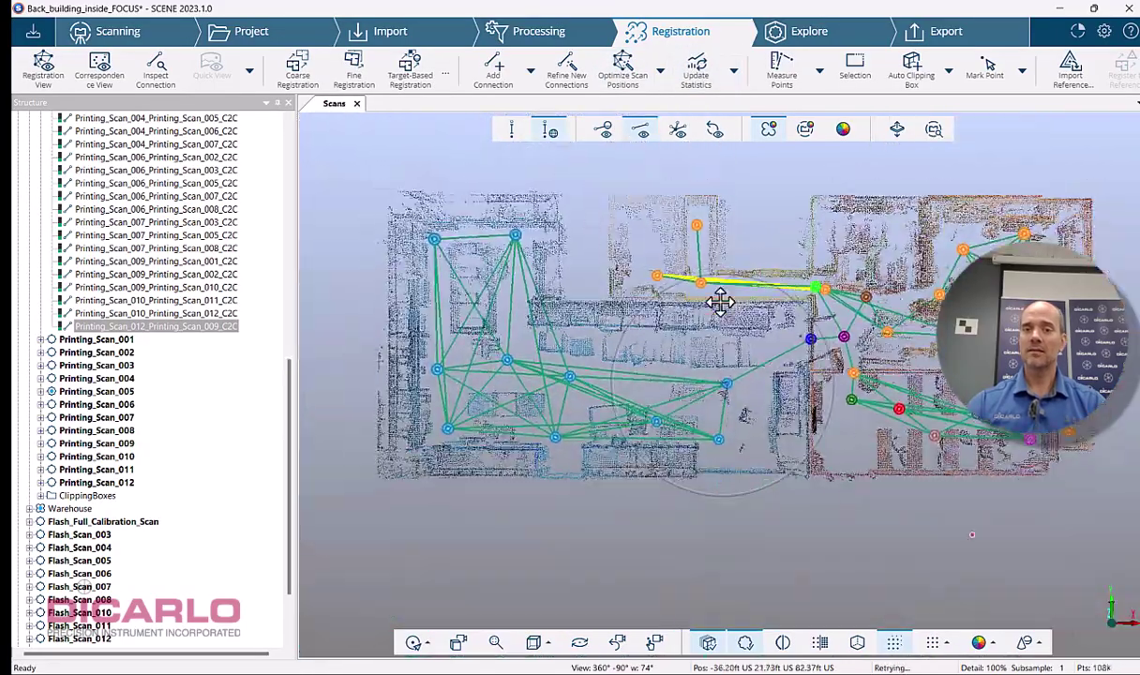
{"action": "left_click_drag", "start_coordinate": [731, 342], "coordinate": [882, 232]}
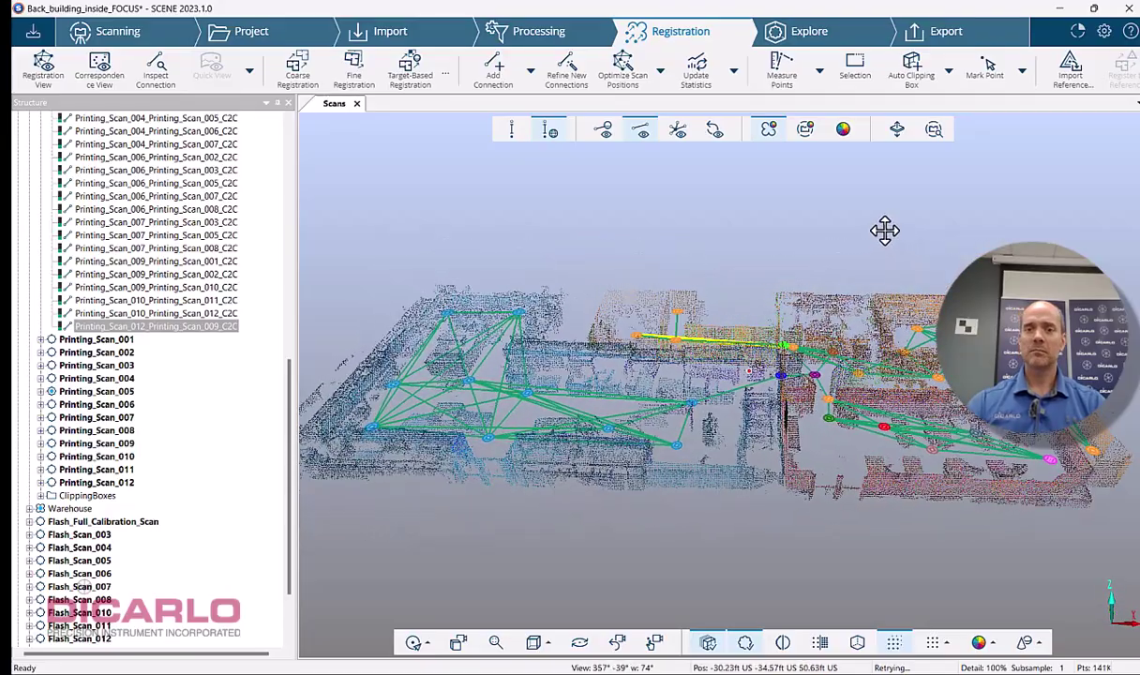
{"action": "left_click_drag", "start_coordinate": [911, 343], "coordinate": [771, 311]}
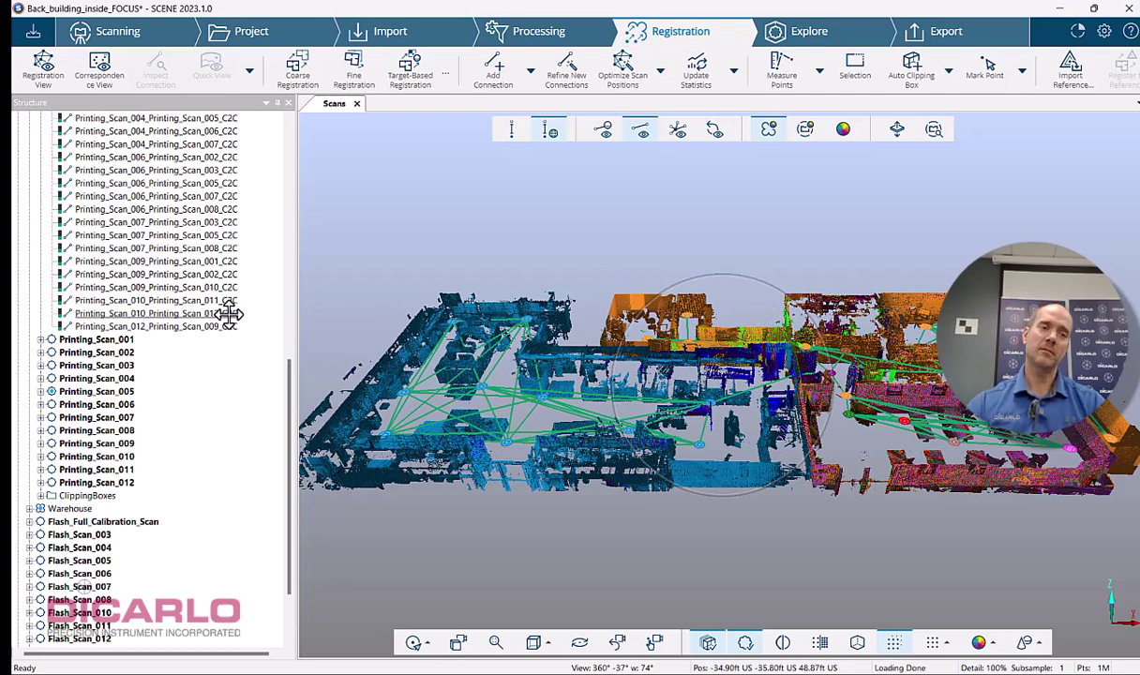
{"action": "scroll", "coordinate": [173, 281], "scroll_direction": "up", "scroll_amount": 3}
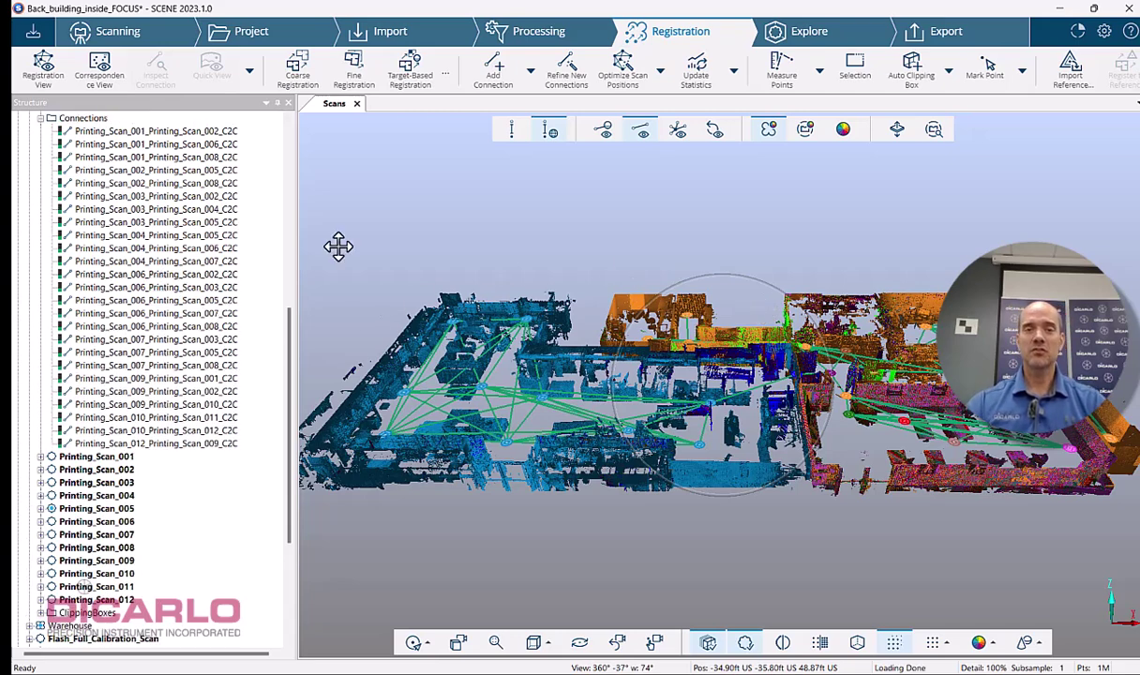